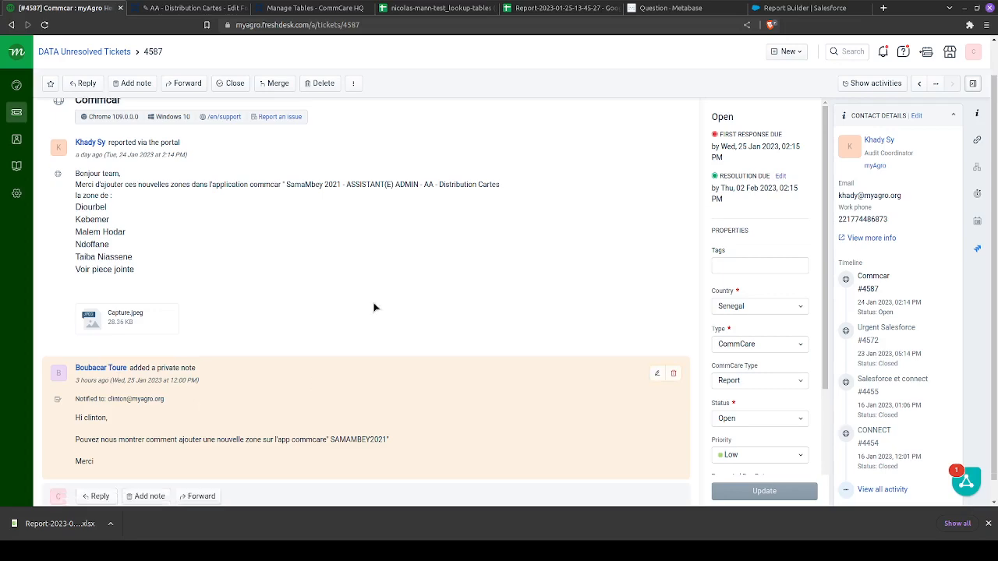
View the ticket's Capture.jpeg attachment showing the zone choices and close the preview
mouse_move(152, 370)
left_click(123, 350)
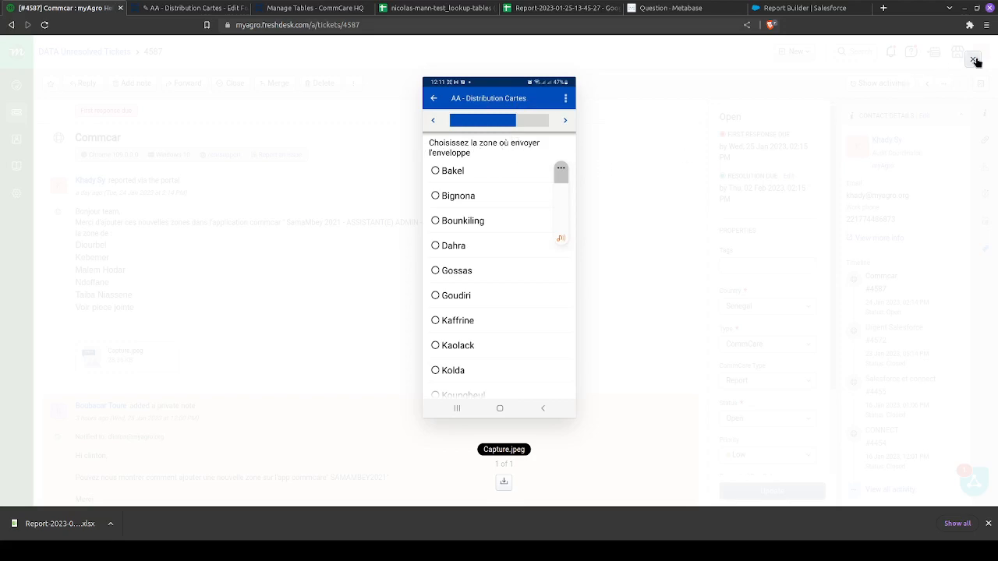
left_click(974, 61)
Switch to the AA - Distribution Cartes form in CommCare HQ and examine the available question types, including Lookup Tables
left_click(191, 8)
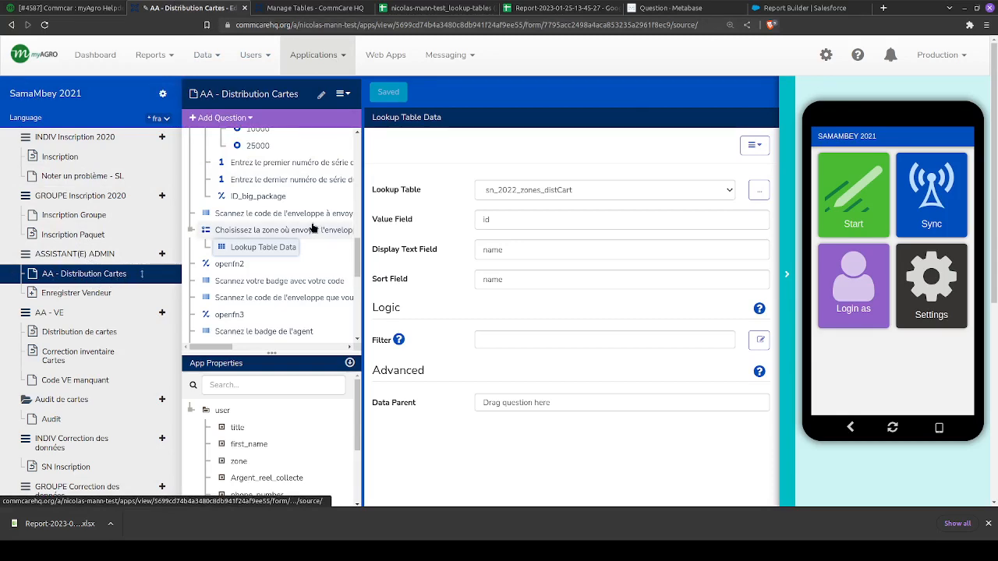
scroll(271, 236, "up", 1)
scroll(267, 237, "up", 3)
scroll(263, 226, "down", 6)
scroll(250, 234, "up", 6)
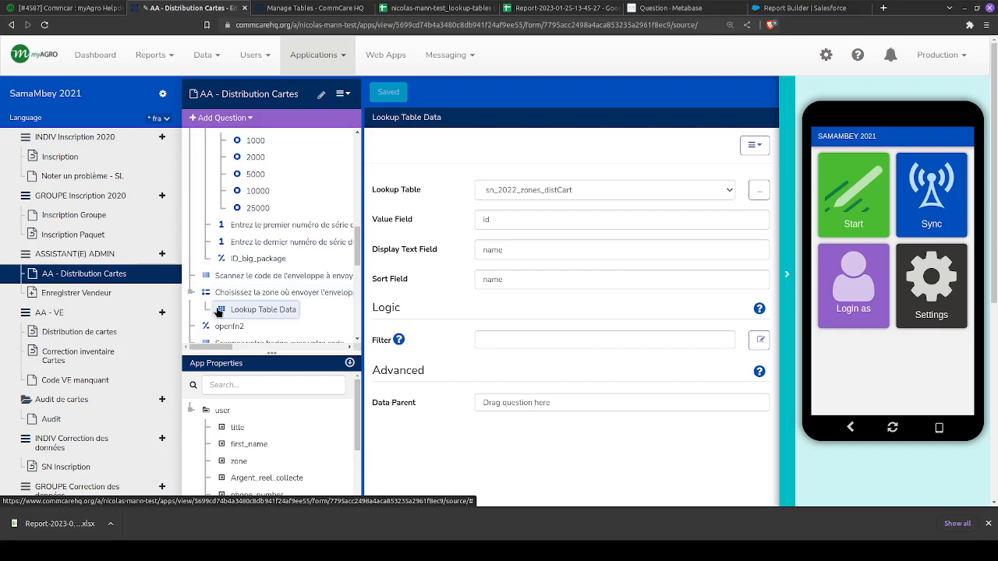
left_click(218, 118)
mouse_move(224, 158)
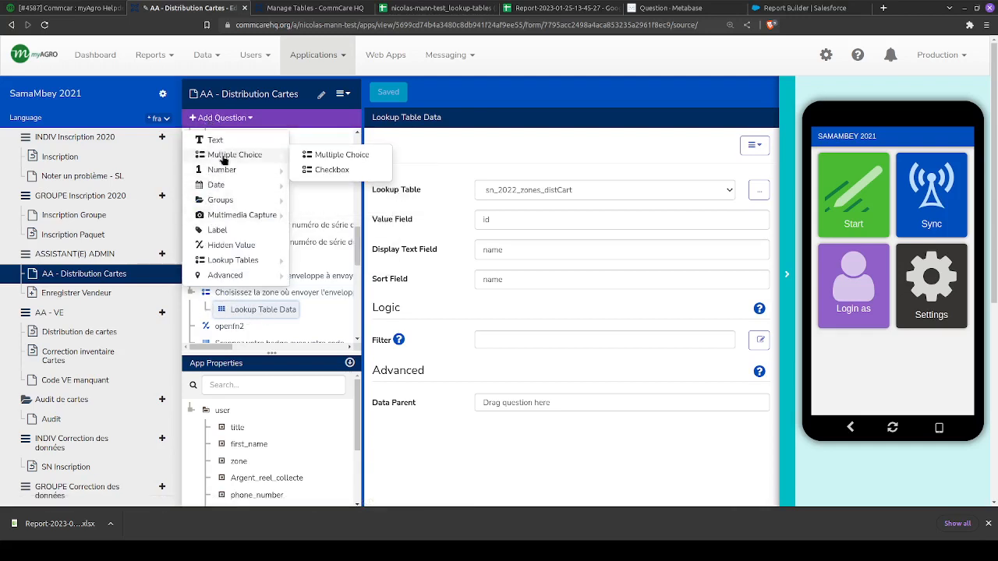
mouse_move(231, 265)
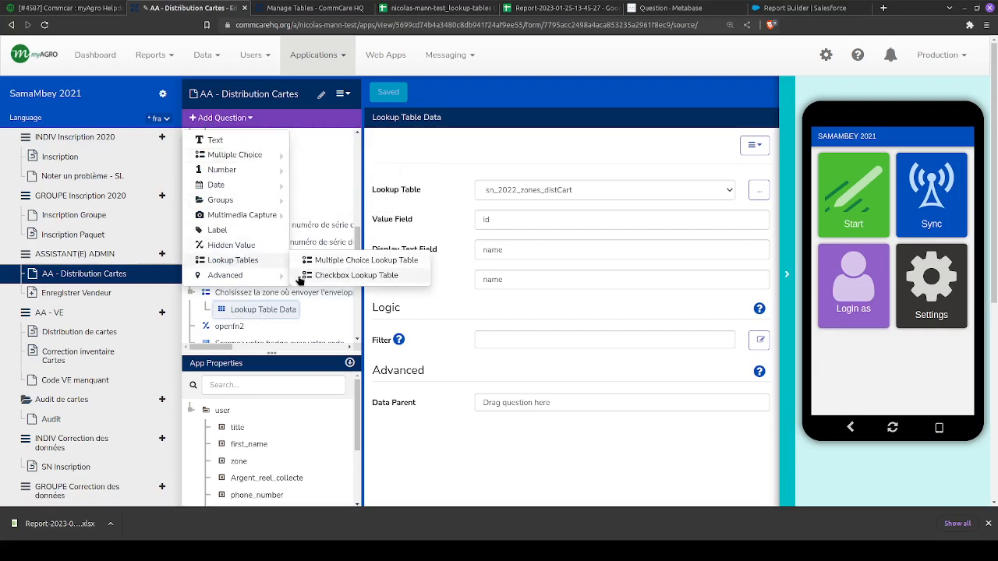
Open the question "Choisissez la zone où envoyer l'enveloppe" and review its settings
left_click(261, 292)
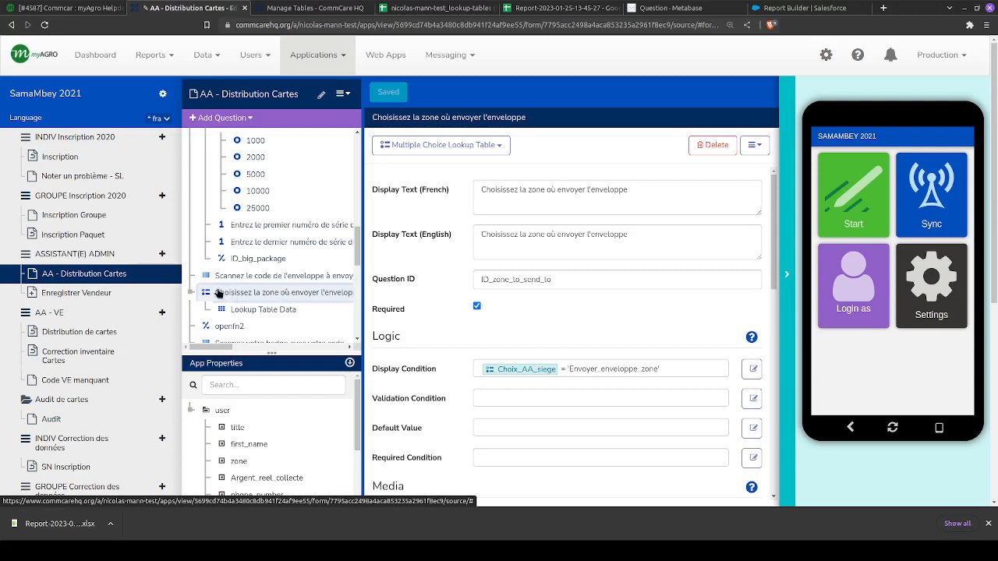
scroll(249, 251, "up", 1)
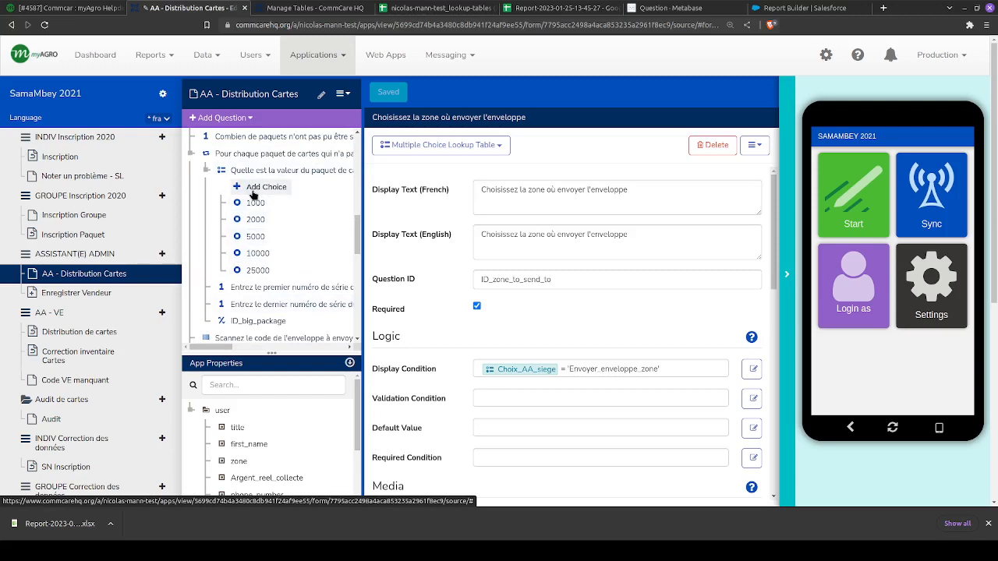
scroll(254, 263, "down", 2)
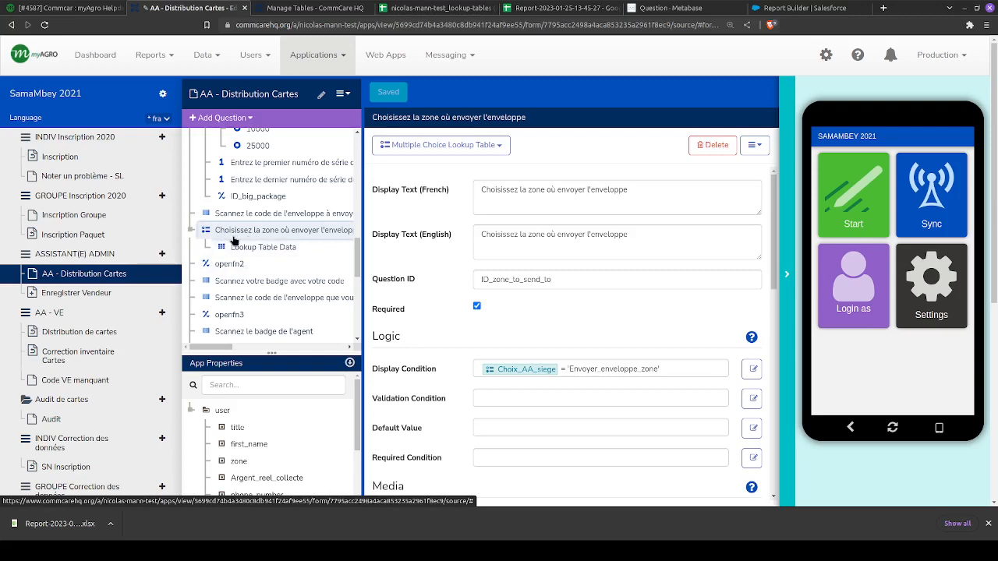
left_click(205, 54)
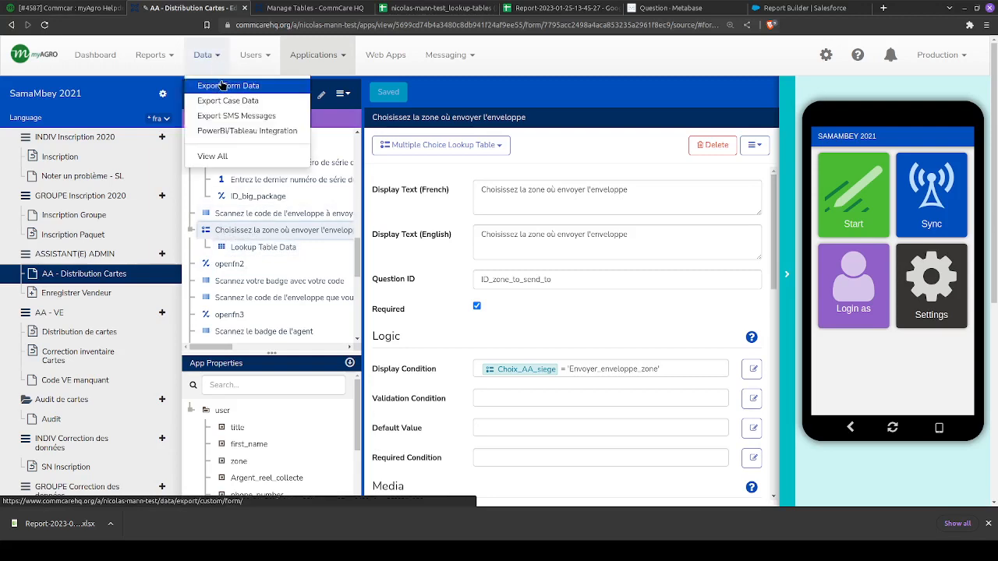
left_click(212, 54)
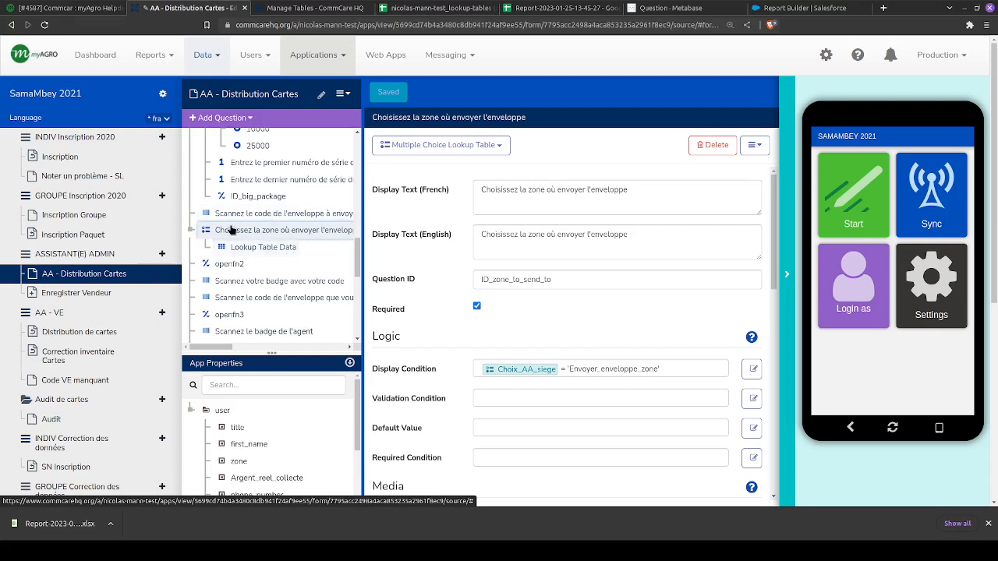
Open the zone question's Lookup Table Data and check which lookup table it uses
left_click(246, 246)
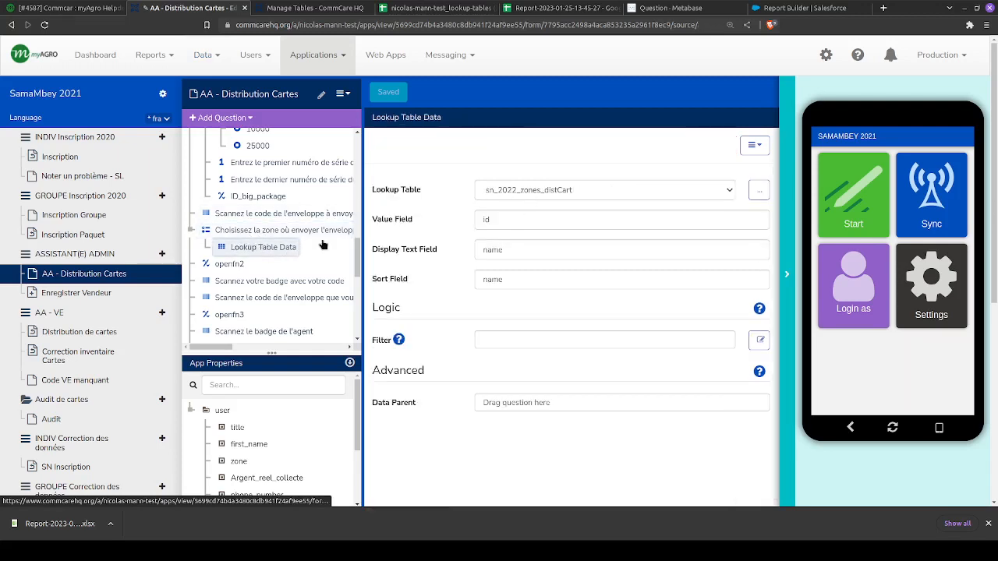
left_click_drag(372, 191, 421, 194)
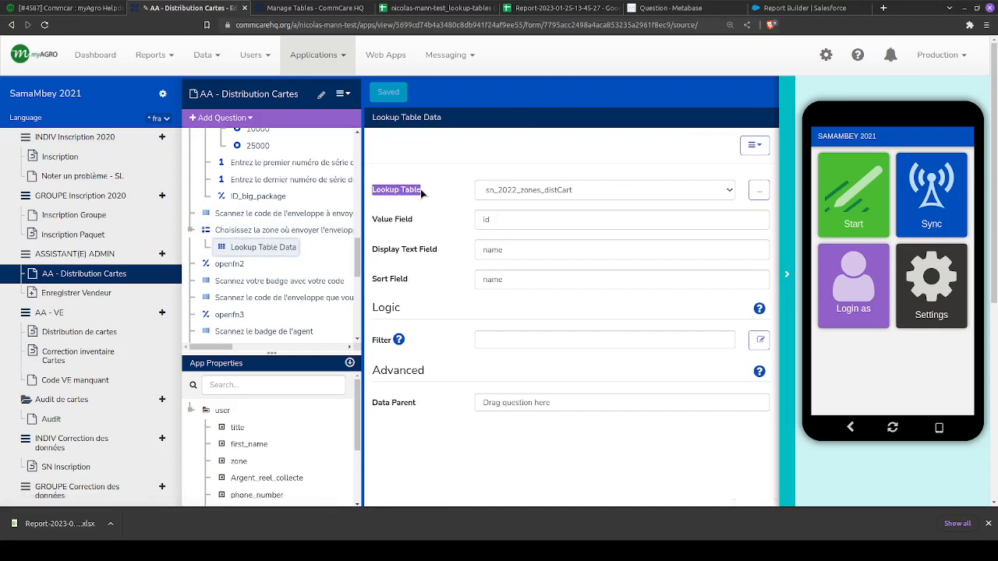
left_click(422, 193)
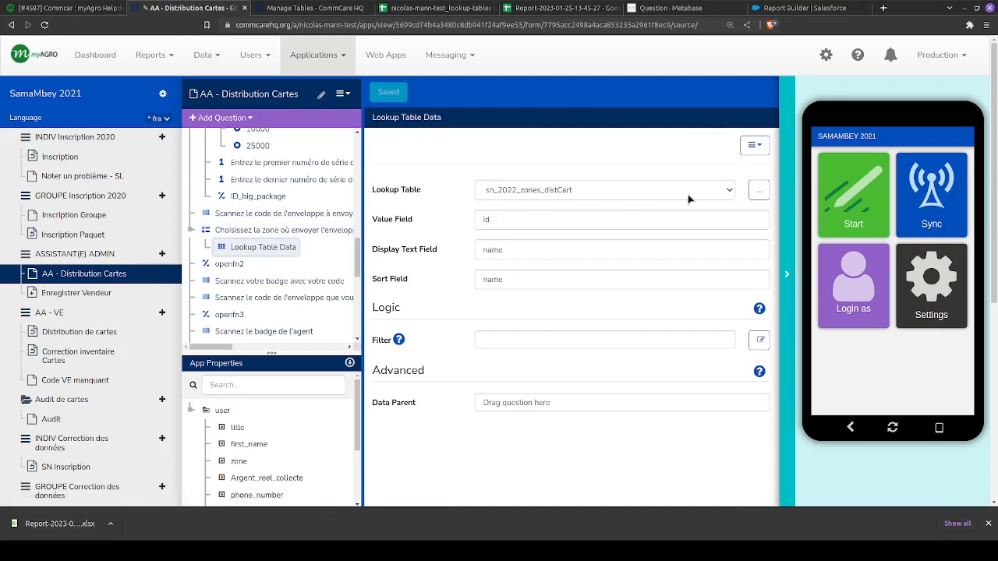
left_click(727, 191)
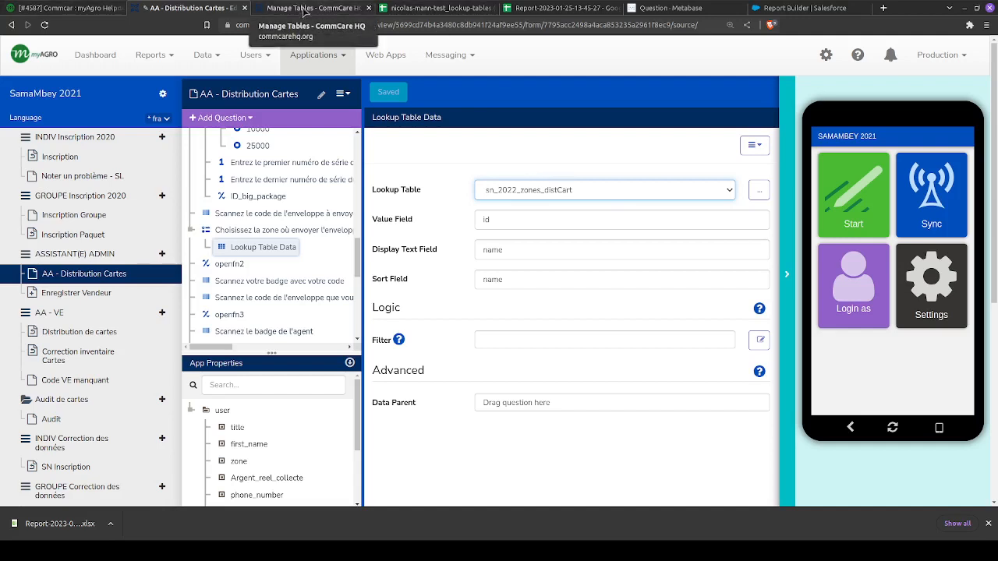
left_click(270, 62)
left_click(204, 62)
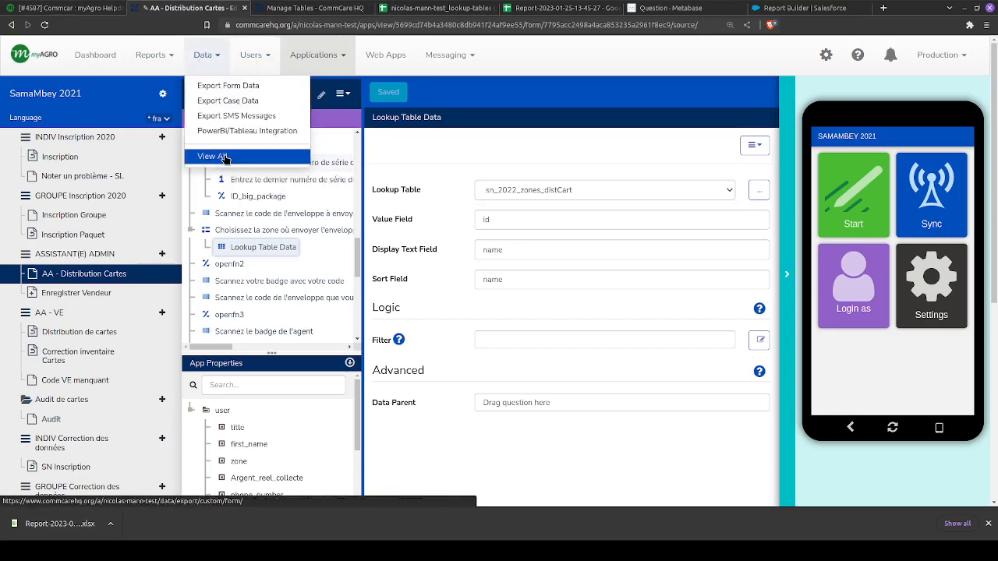
Go to Manage Tables, dismiss the lookup table download dialog and find the sn_2022_zones_distCart table by searching for "sn_2022_zon"
left_click(296, 10)
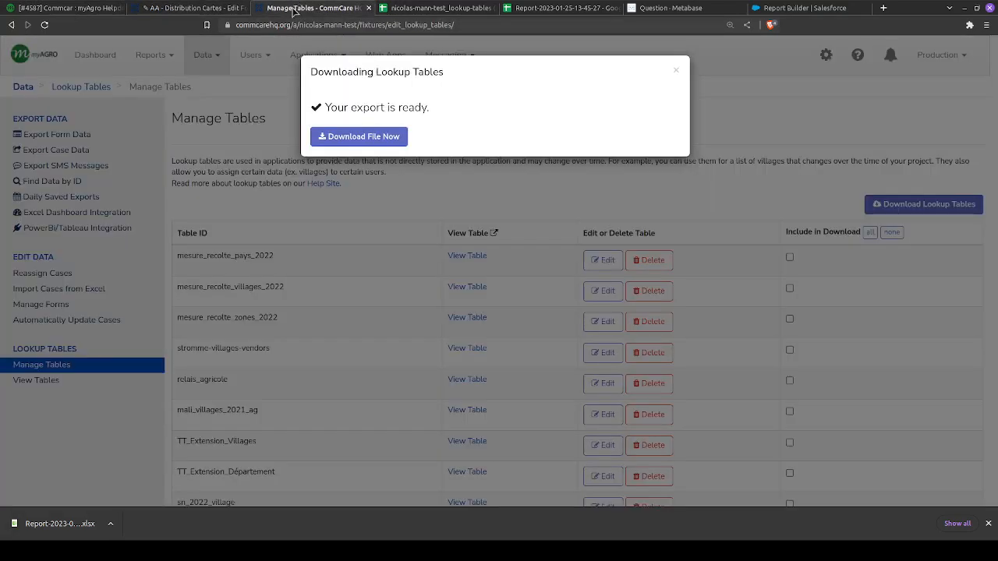
left_click(676, 69)
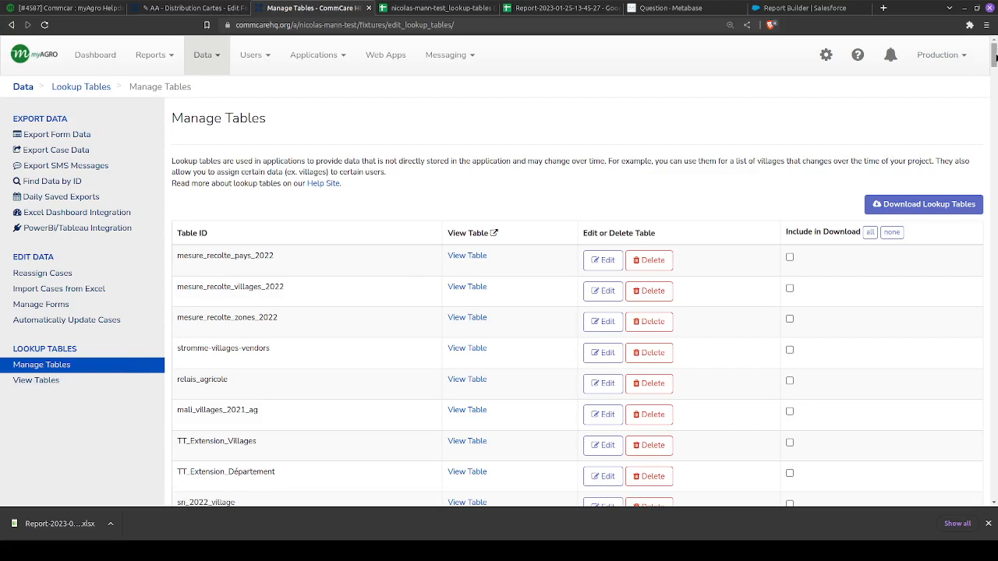
mouse_move(994, 55)
left_mouse_down()
mouse_move(994, 102)
mouse_move(990, 55)
left_mouse_up()
key("ctrl+f")
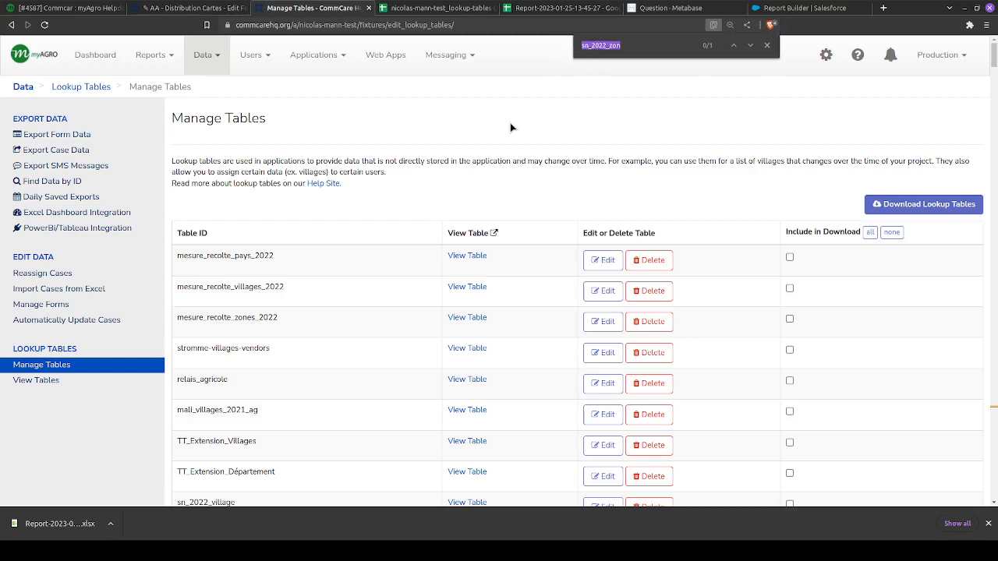
left_click(750, 45)
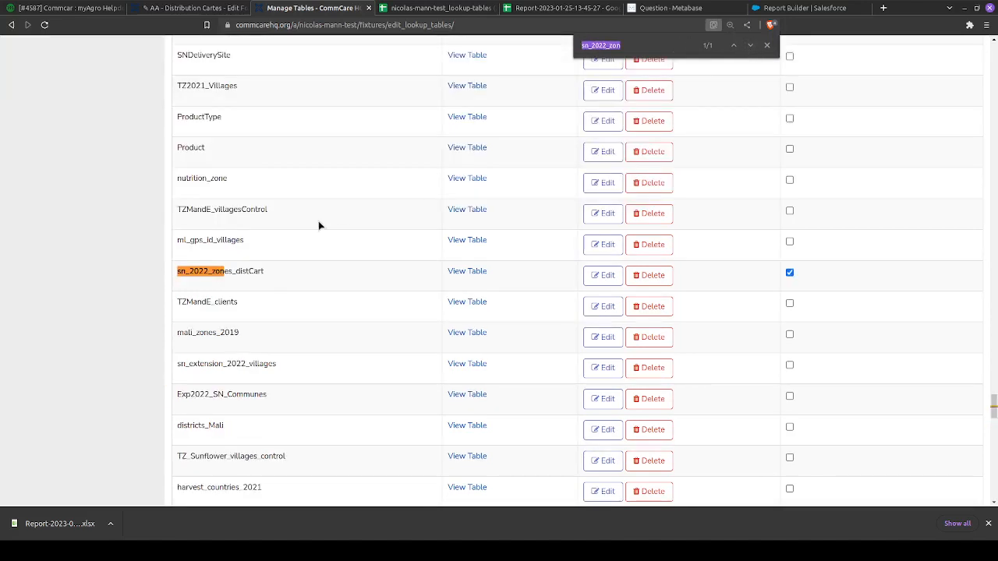
mouse_move(269, 277)
left_mouse_down()
mouse_move(260, 283)
mouse_move(262, 271)
left_mouse_up()
left_click_drag(992, 407, 991, 55)
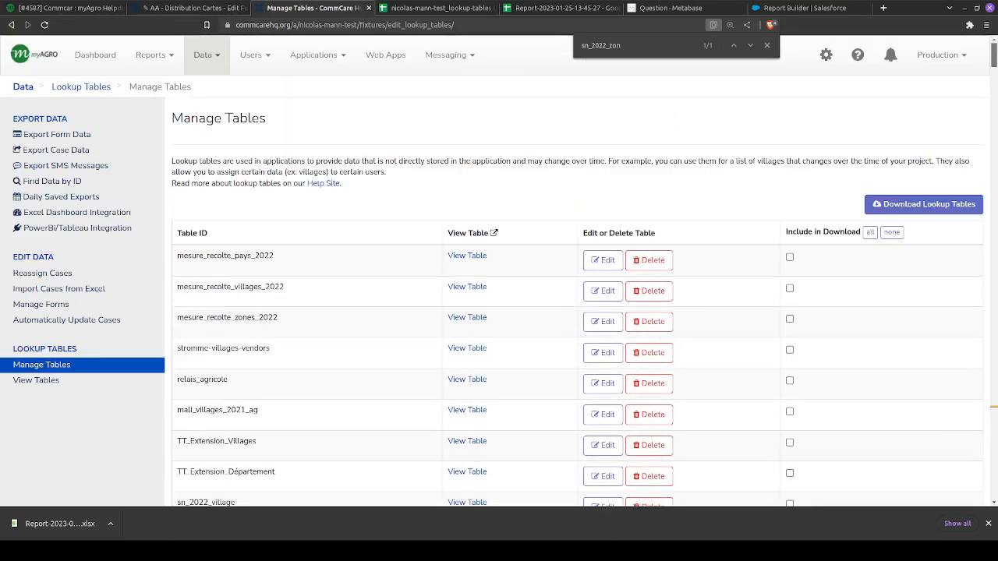
left_click(767, 45)
Switch to the lookup tables spreadsheet in Google Sheets and compare its types and sn_2022_zones_distCart sheets
left_click(419, 7)
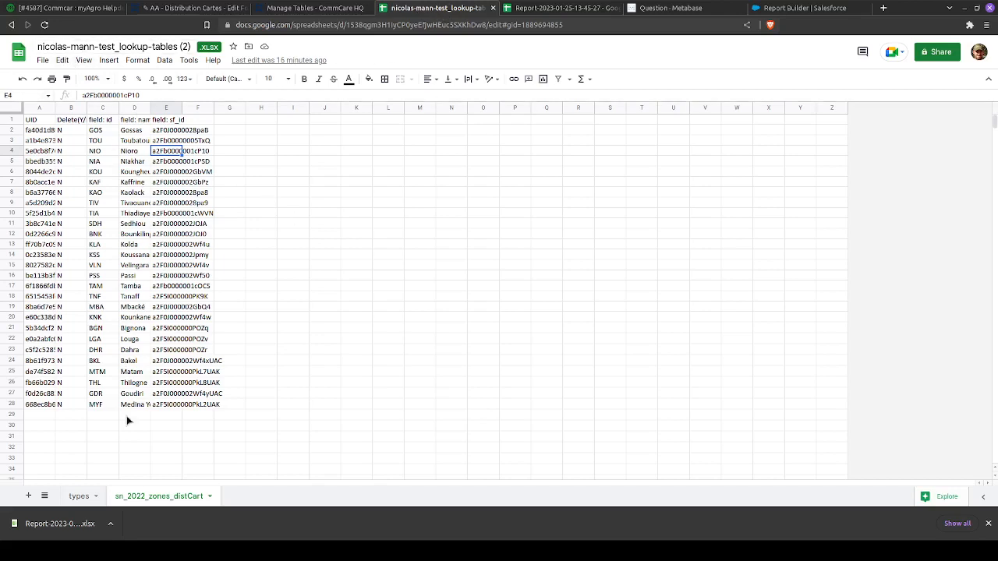
left_click(82, 496)
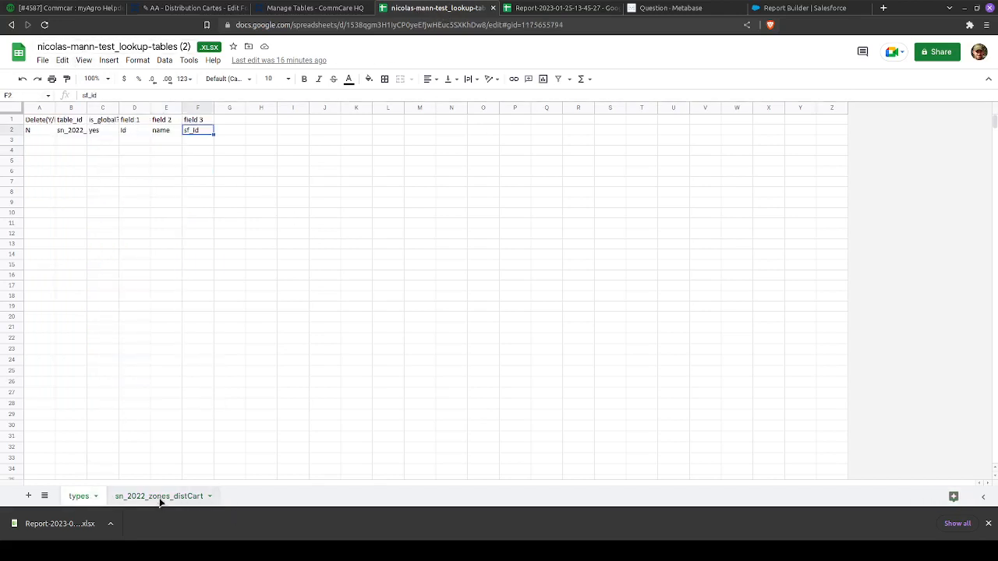
left_click(173, 497)
left_click(83, 497)
left_click(142, 499)
left_click(88, 499)
Inspect the table definition in row 2 of the types sheet against the columns of the sn_2022_zones_distCart sheet
left_click(48, 134)
left_click_drag(35, 135, 200, 143)
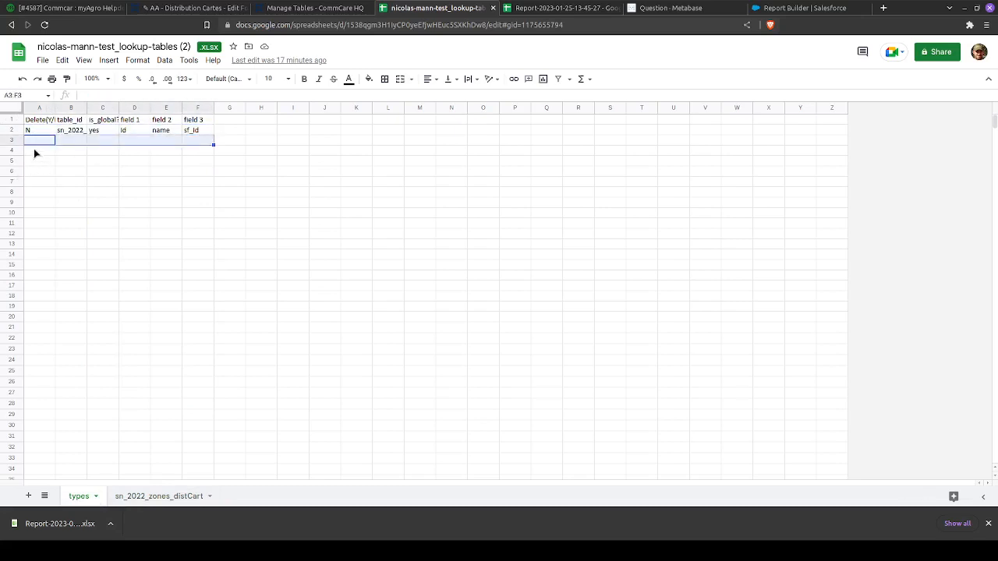
left_click_drag(36, 150, 200, 156)
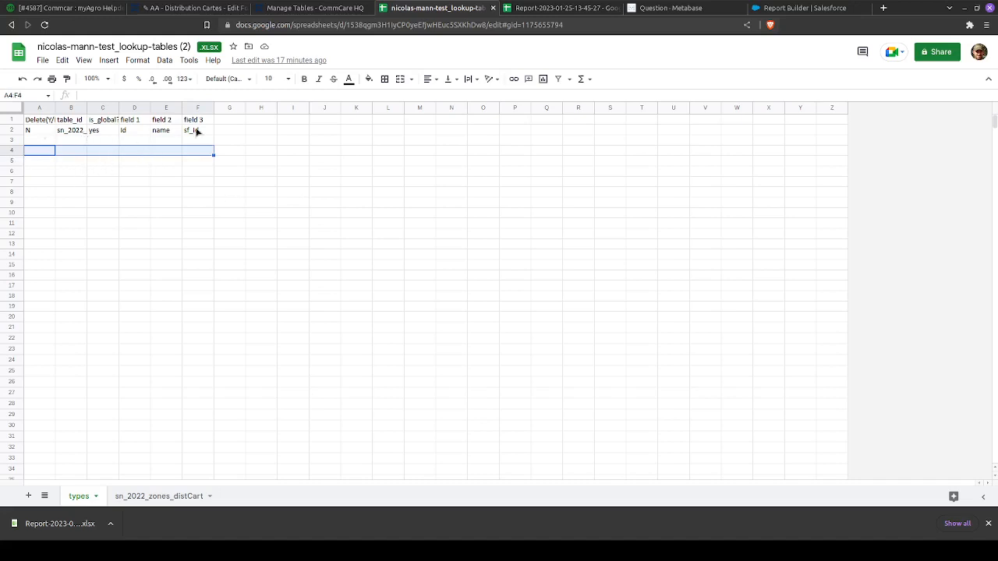
left_click_drag(40, 131, 210, 130)
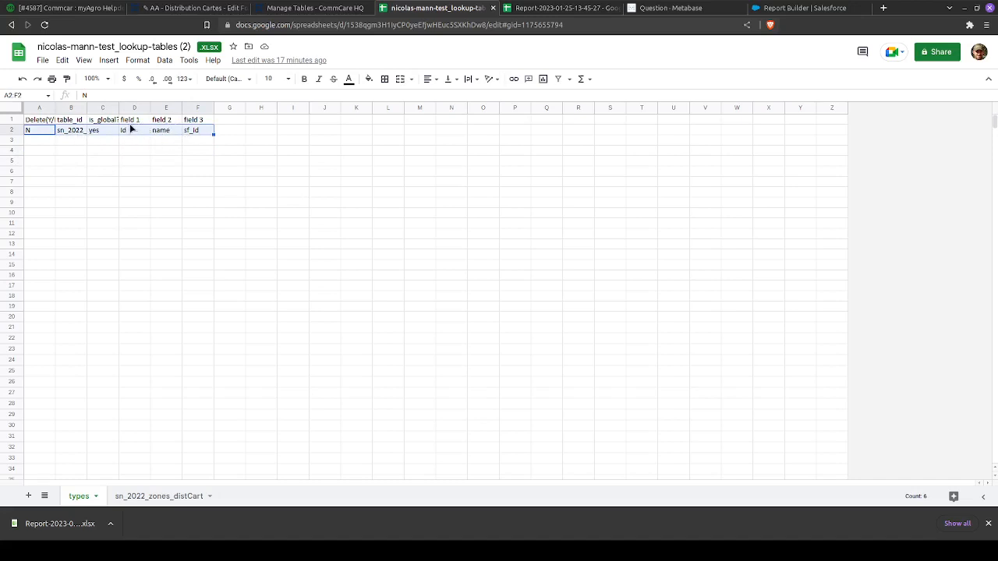
left_click(152, 500)
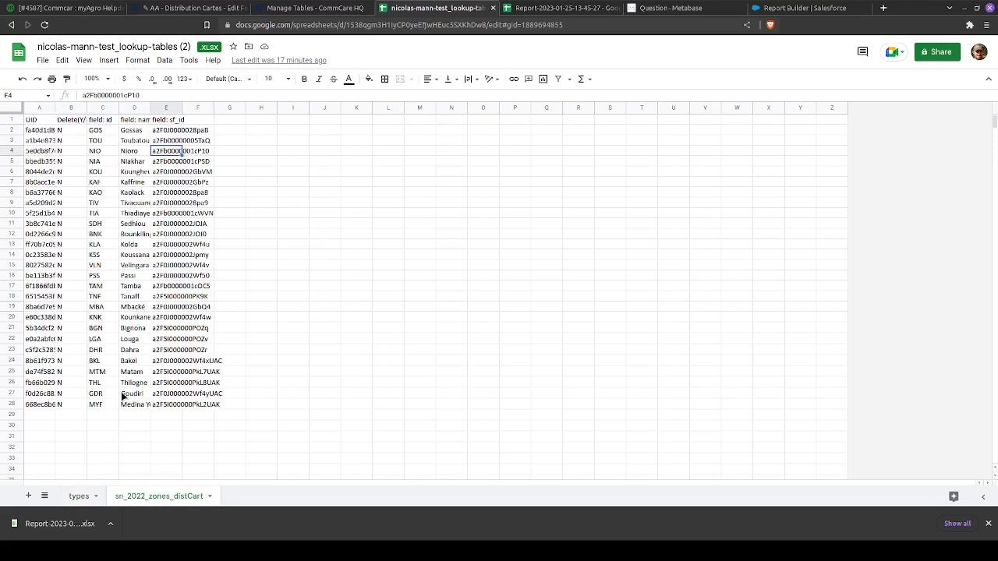
left_click(82, 496)
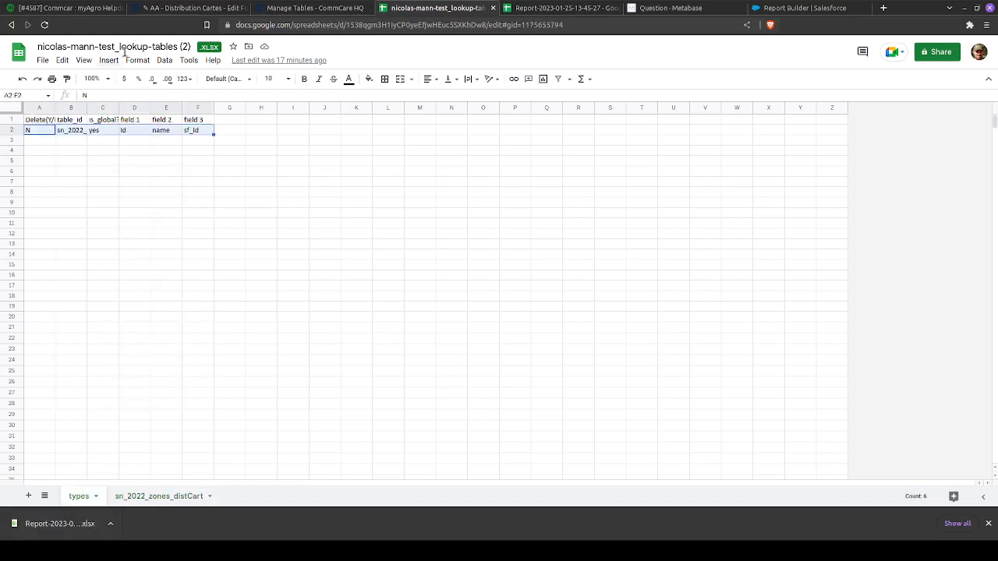
Try adding a "field 4" header in cell G1 of the types sheet and clear it again
left_click(228, 123)
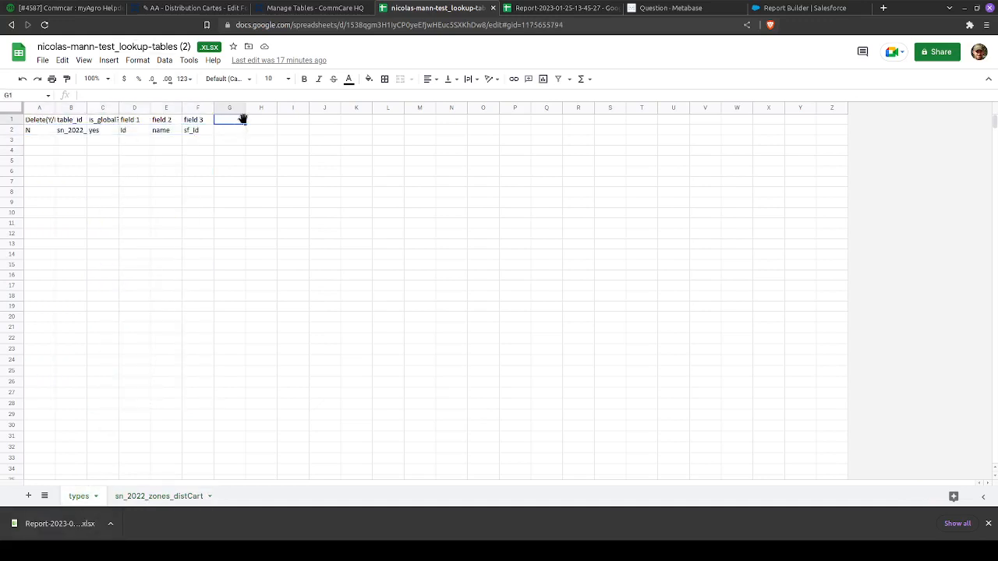
type("field 4")
key("Return")
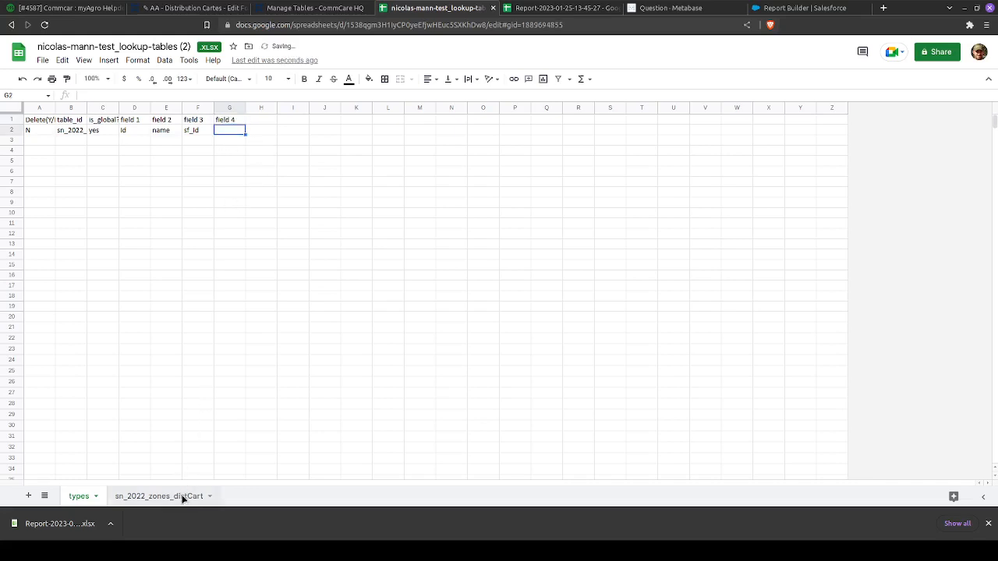
left_click(183, 491)
left_click(206, 122)
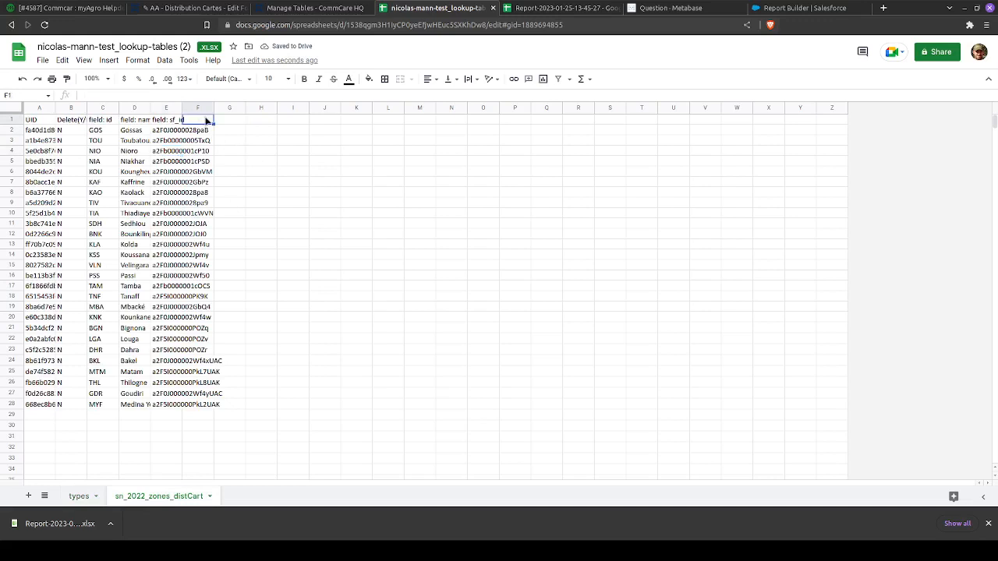
left_click(243, 123)
key("Delete")
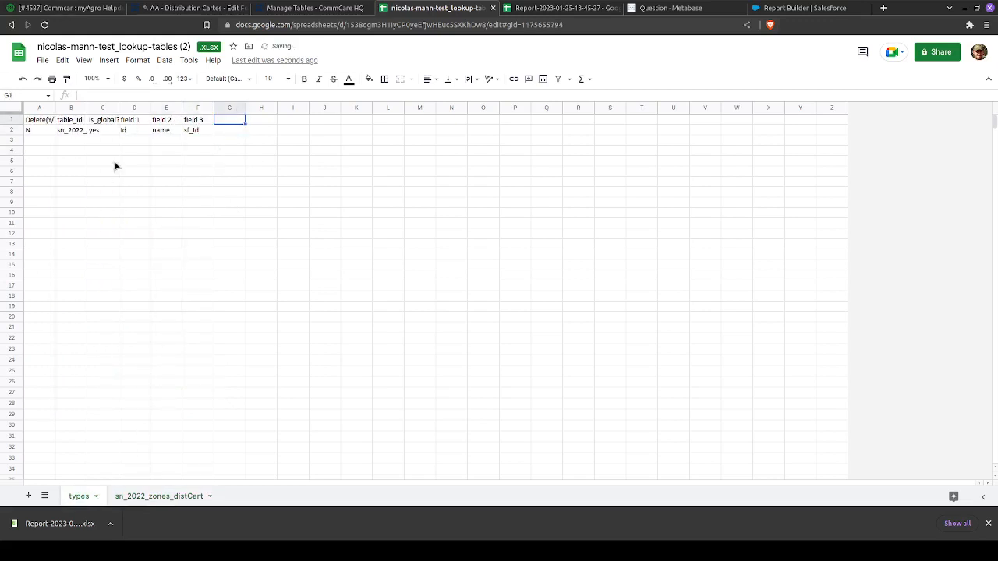
Review the existing zone codes and the "field: id" header in column C of the sn_2022_zones_distCart sheet
left_click(87, 161)
left_click(145, 497)
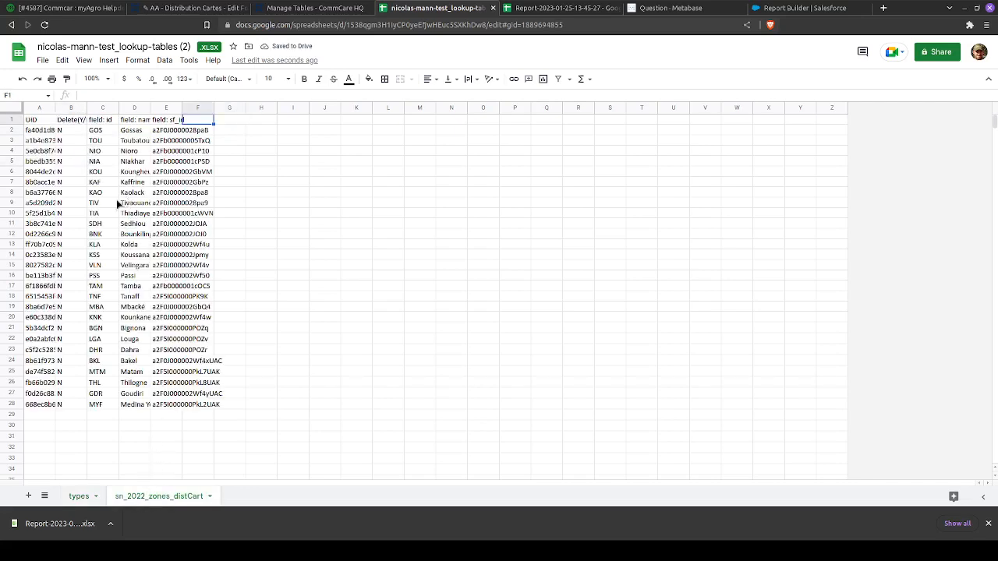
left_click(99, 404)
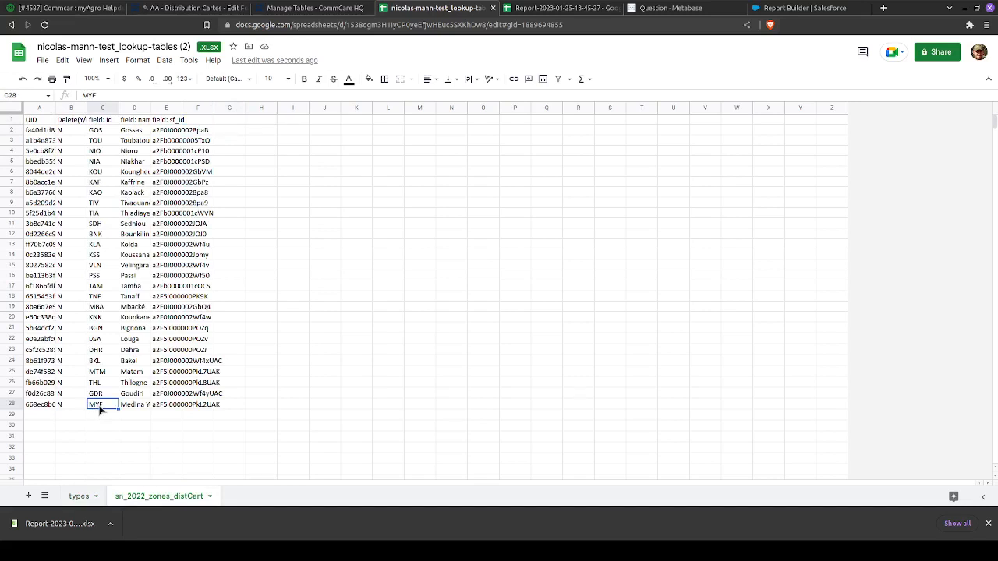
key("ctrl+shift+Up")
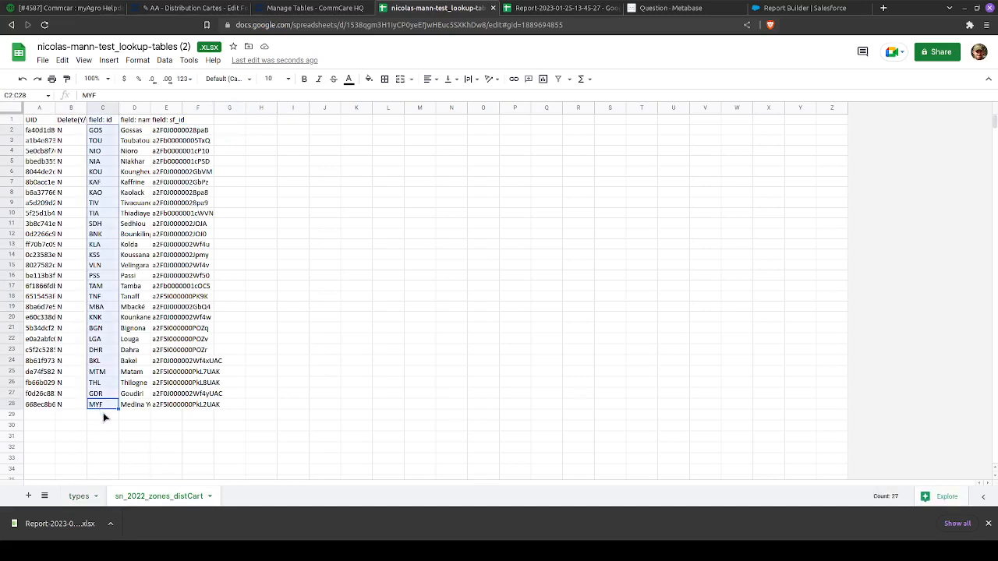
left_click(104, 416)
left_click(98, 120)
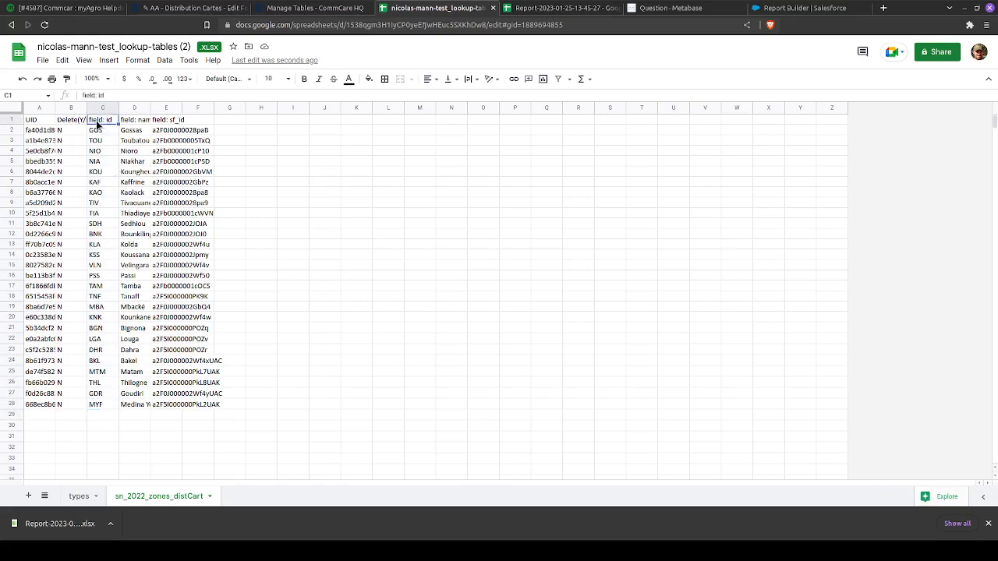
Review the id, name and sf_id columns of the existing zone rows in the sn_2022_zones_distCart sheet
left_click(103, 131)
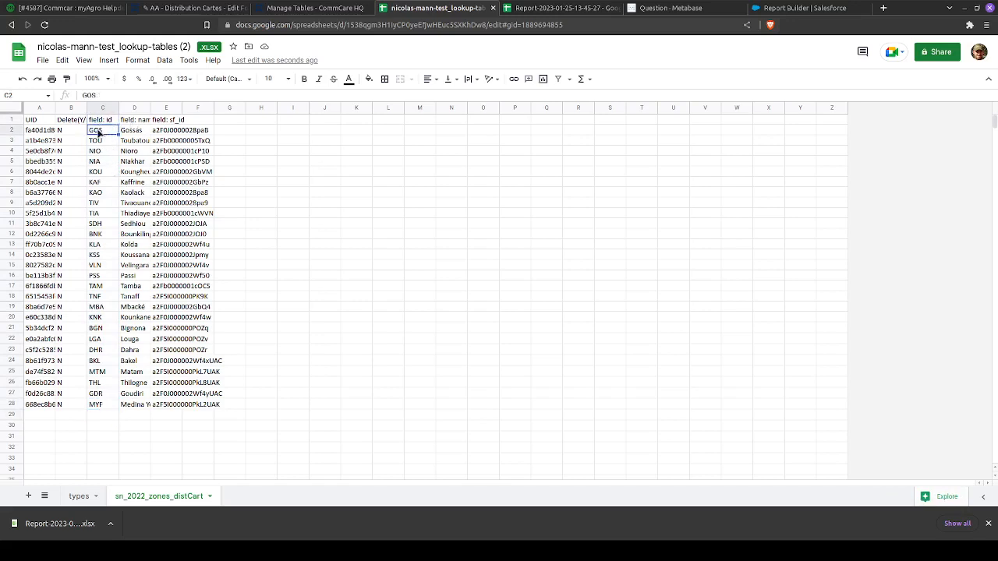
left_click_drag(98, 131, 107, 295)
left_click(128, 122)
left_click(126, 133)
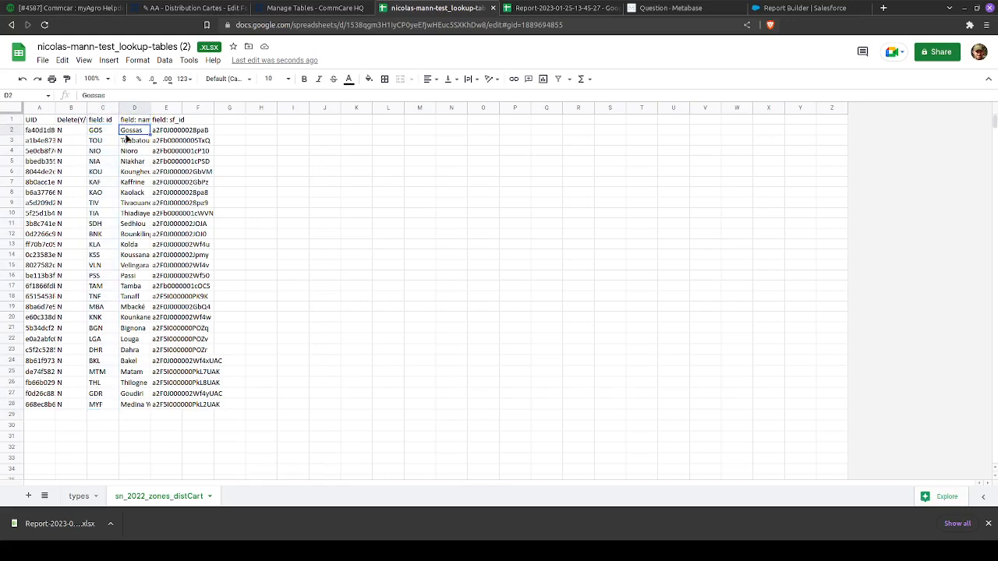
left_click(172, 129)
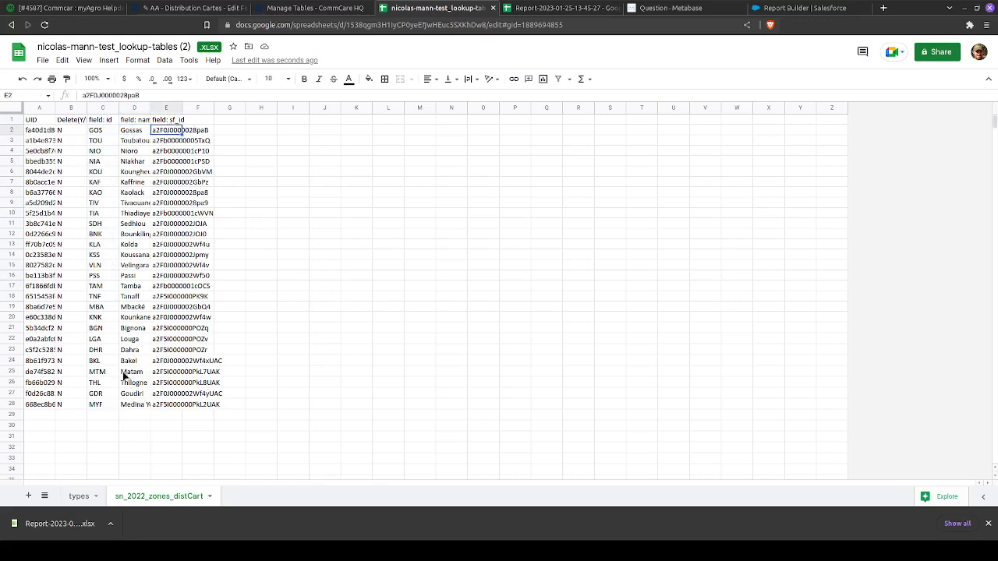
left_click(101, 416)
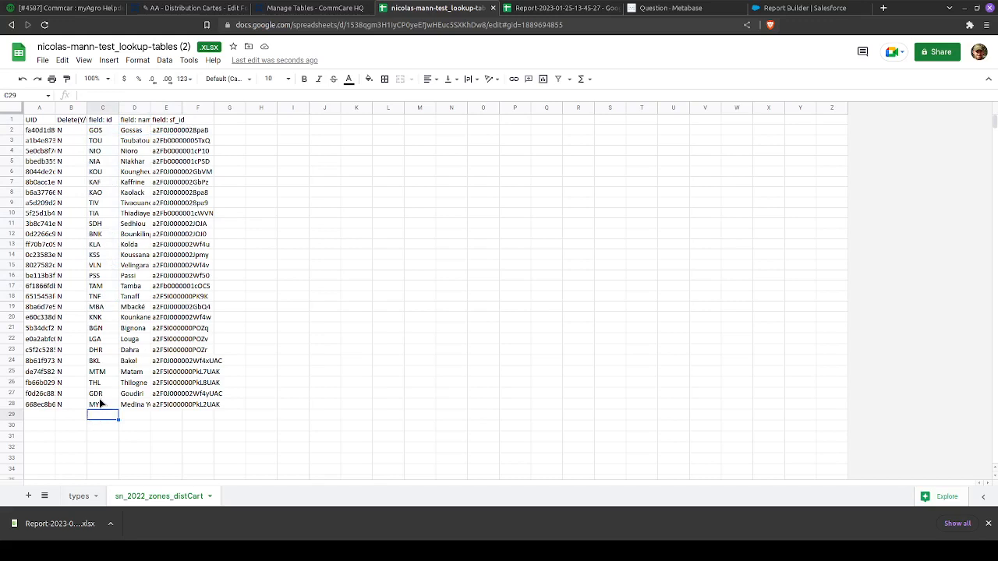
left_click_drag(100, 401, 100, 137)
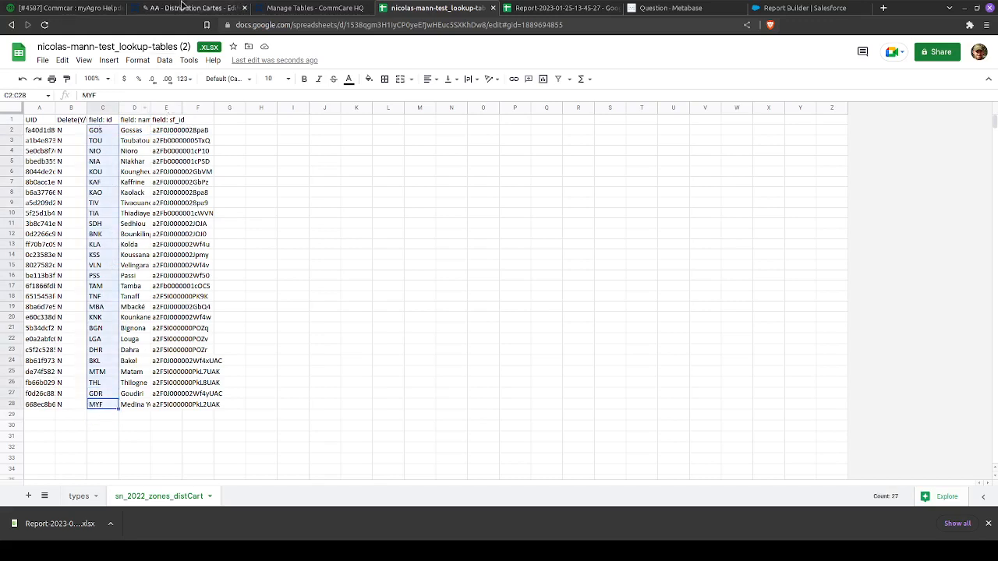
Compare the zones requested in the Freshdesk ticket with the ids, names and sf_id values in the sn_2022_zones_distCart sheet
left_click(89, 8)
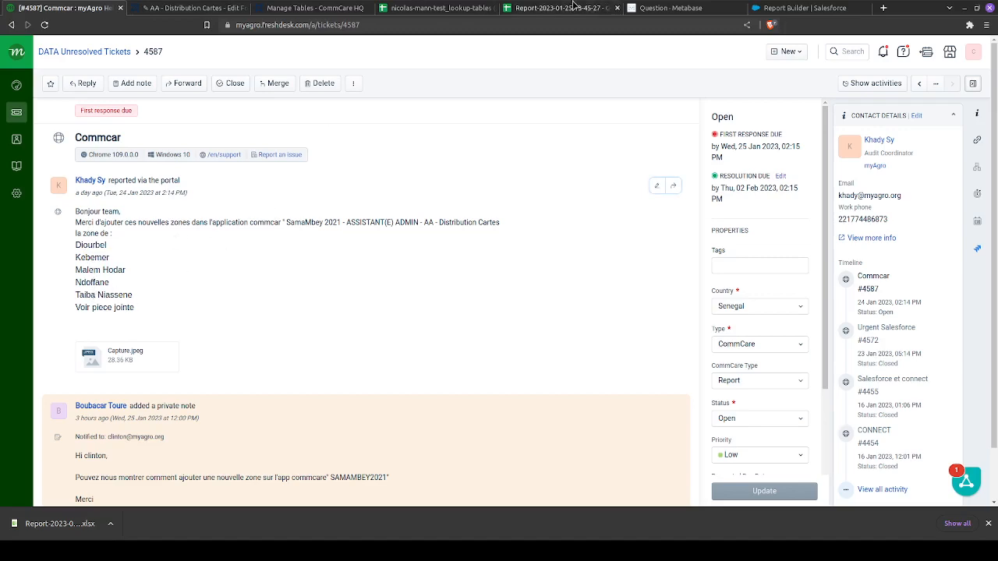
left_click(442, 7)
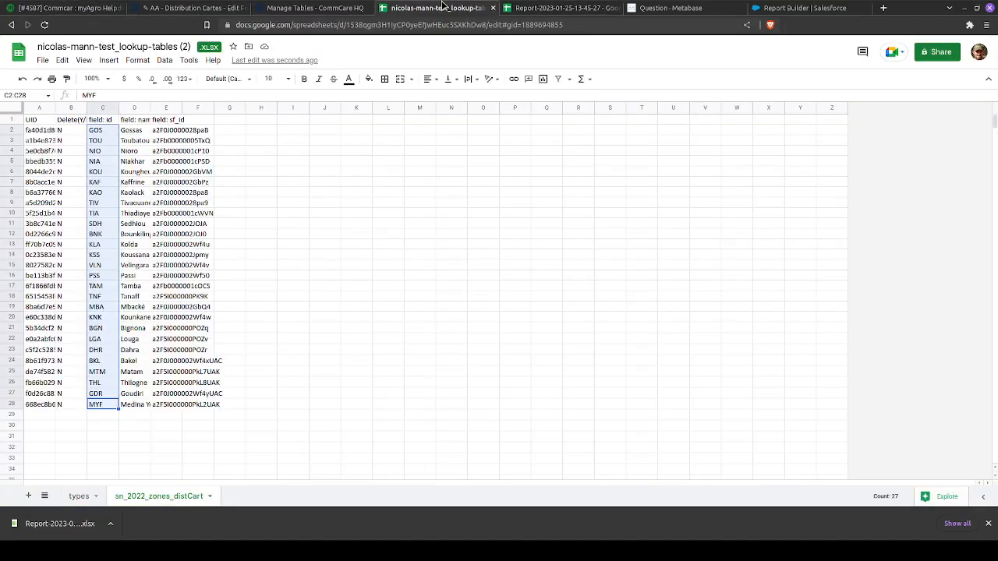
left_click(99, 406)
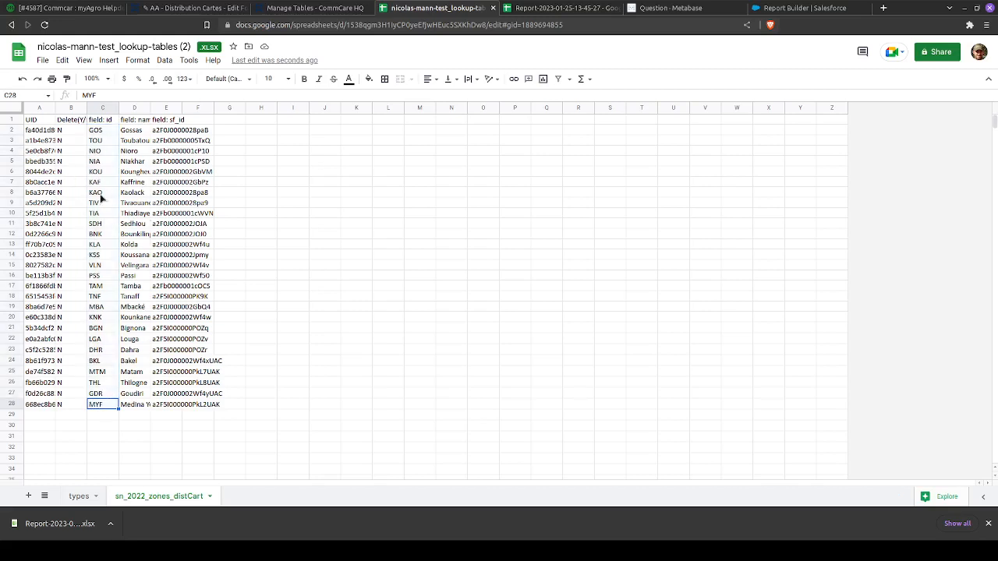
left_click_drag(103, 132, 140, 401)
left_click(62, 8)
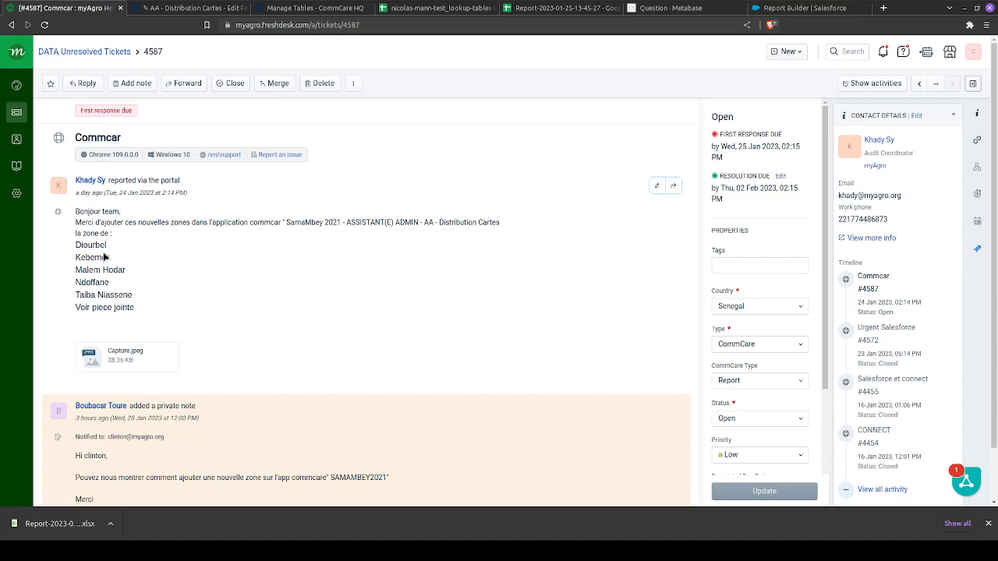
left_click(211, 8)
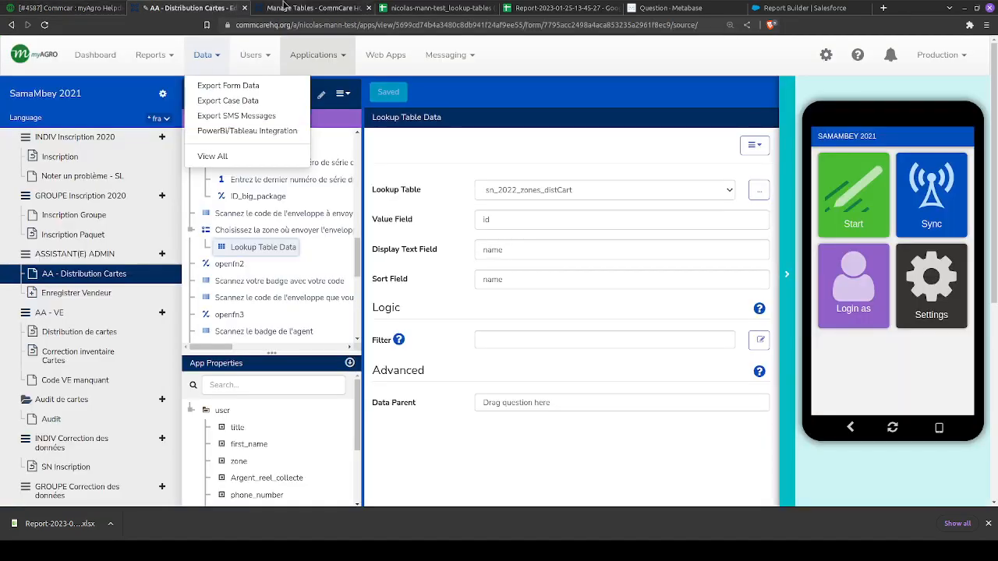
left_click(434, 8)
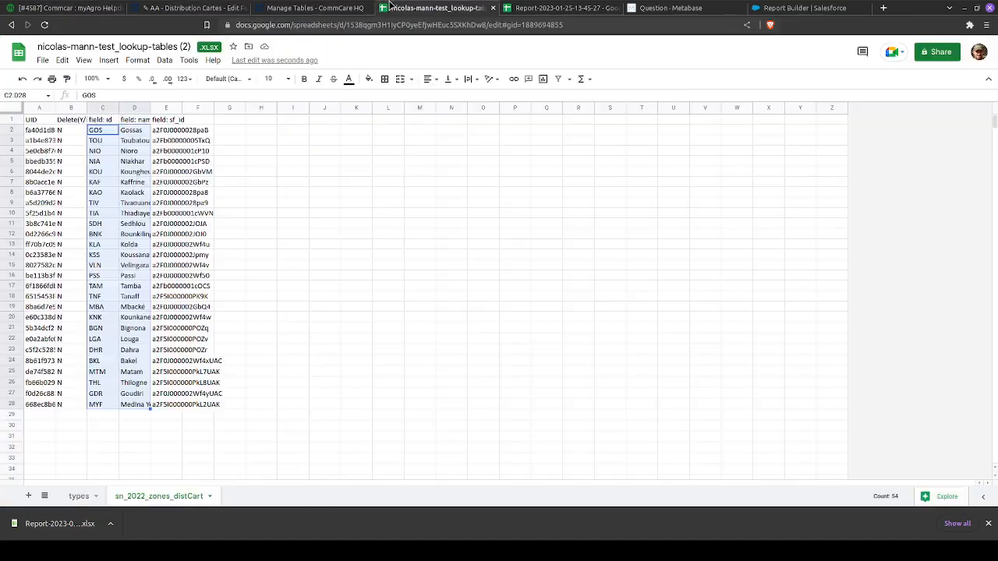
left_click(106, 140)
left_click(163, 142)
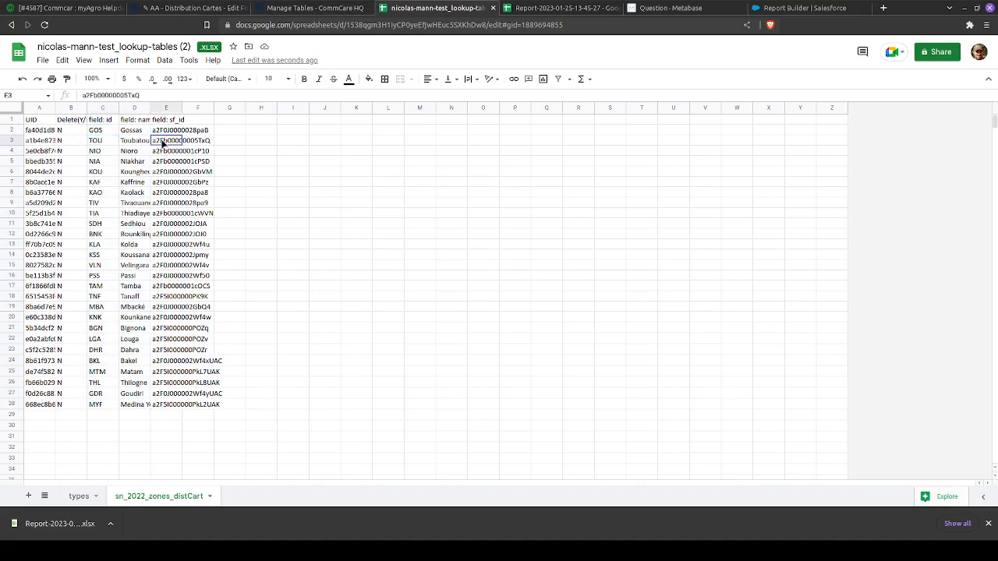
View the zone list in Metabase, then highlight the requested zones from Diourbel to Taiba Niassene in the Freshdesk ticket
left_click(696, 6)
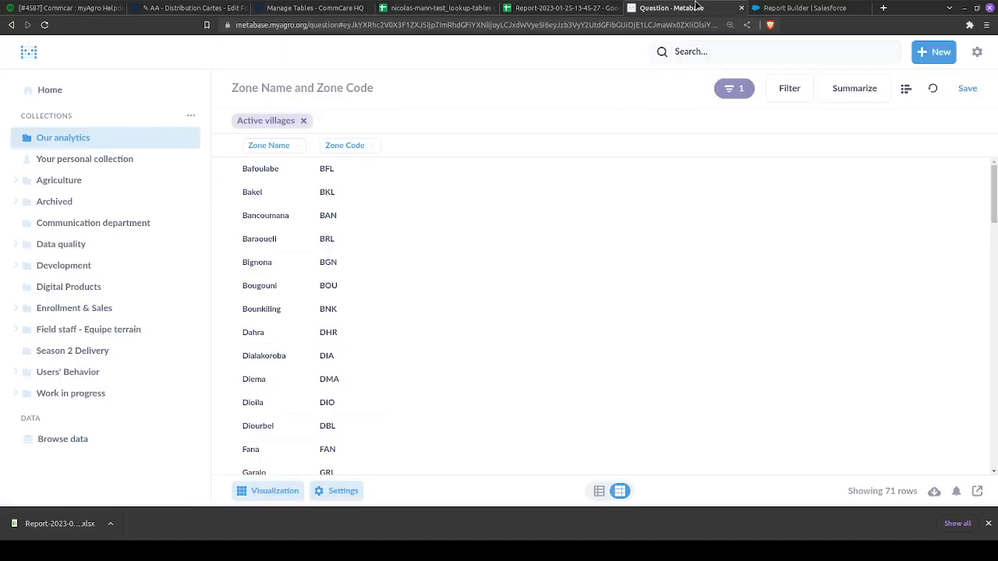
left_click(72, 8)
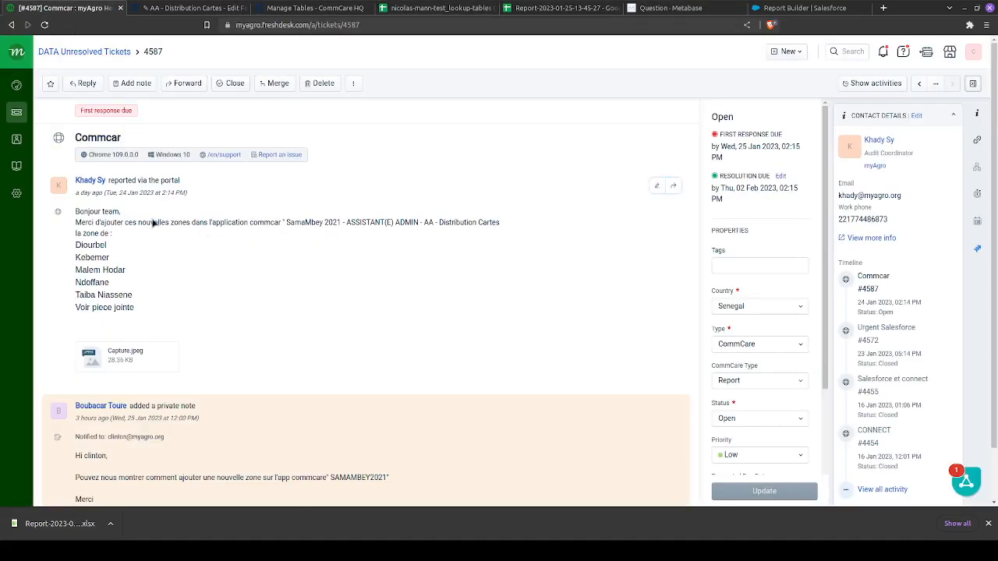
mouse_move(67, 251)
left_mouse_down()
mouse_move(151, 304)
mouse_move(70, 256)
mouse_move(72, 246)
left_mouse_up()
left_click(151, 303)
left_click(72, 246)
left_click_drag(72, 246, 140, 290)
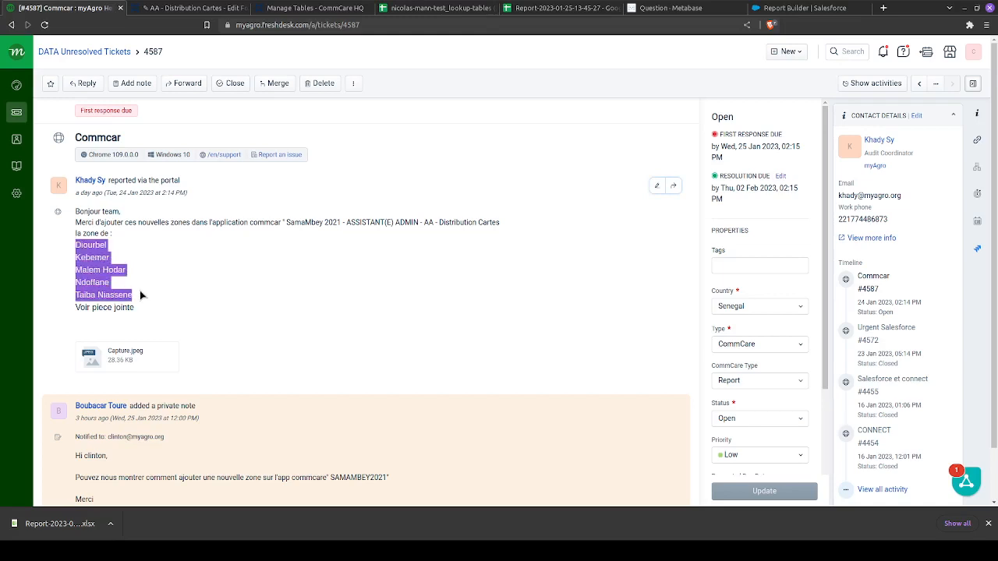
left_click(139, 290)
Switch to Metabase, add the Senegal villages filter to the Zone Name and Zone Code question, and visualize it
left_click(670, 8)
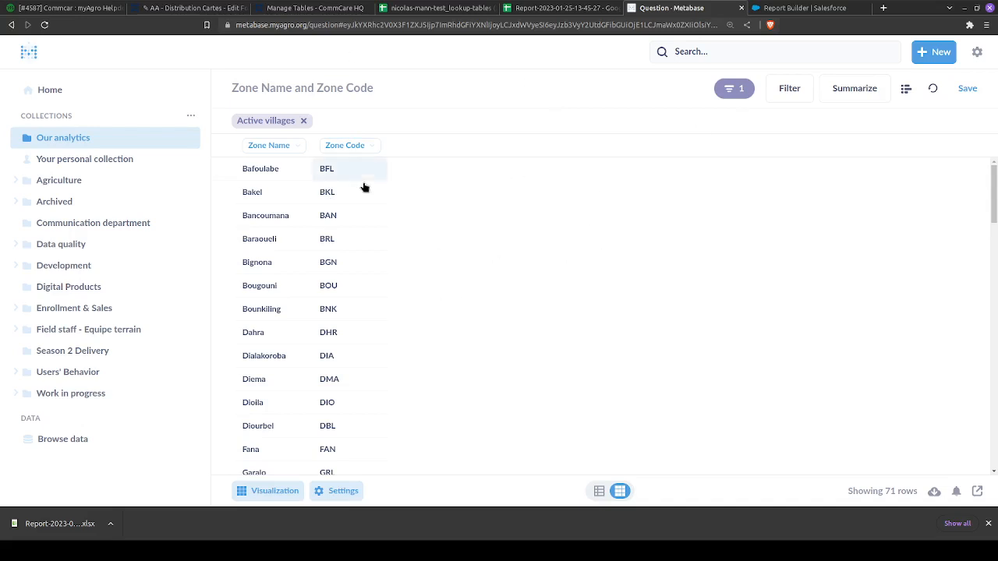
left_click(906, 92)
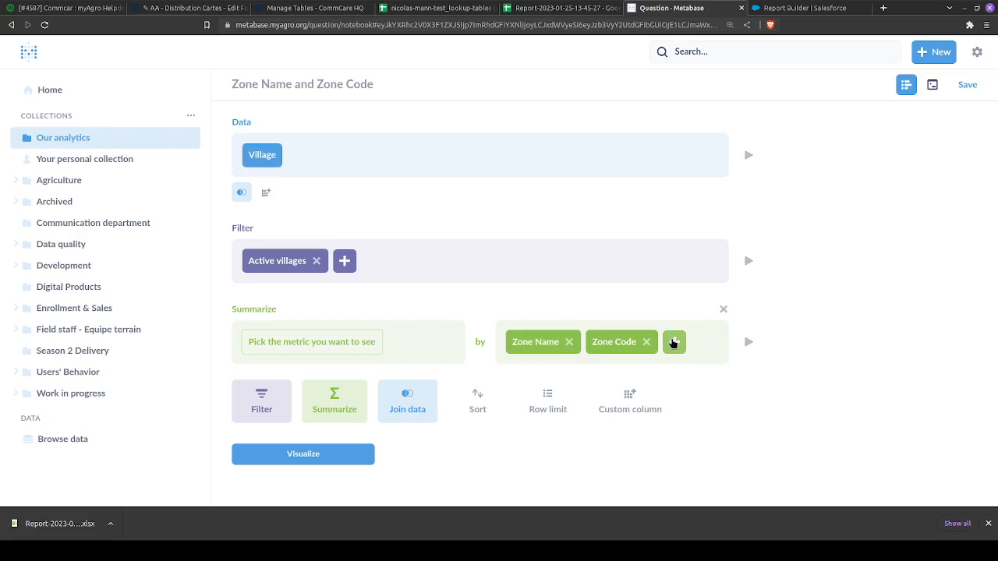
left_click(345, 263)
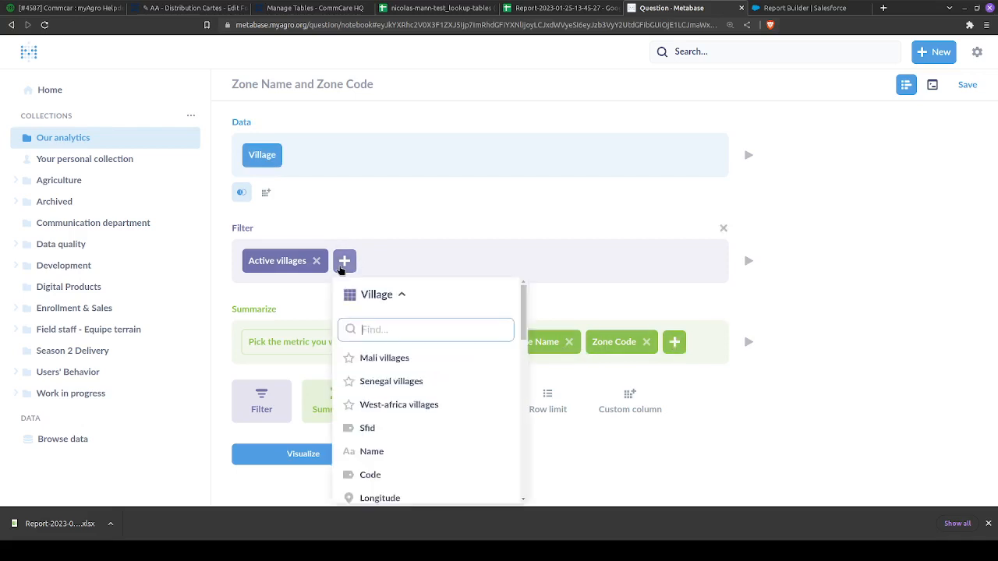
left_click(406, 391)
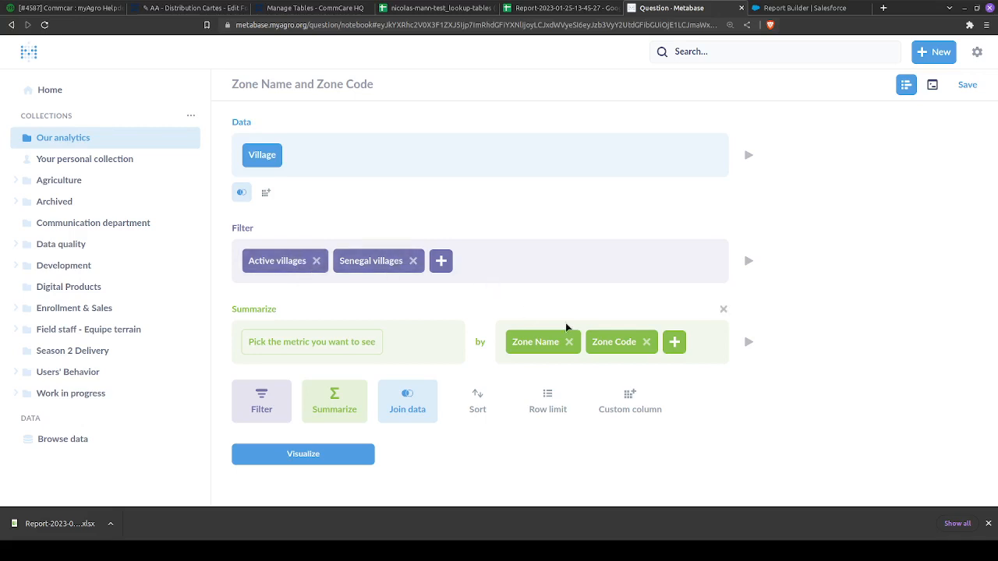
left_click(318, 453)
Look up the zone codes of the ticket's requested zones in the filtered Metabase results, checking the names against the Freshdesk ticket
scroll(258, 256, "down", 5)
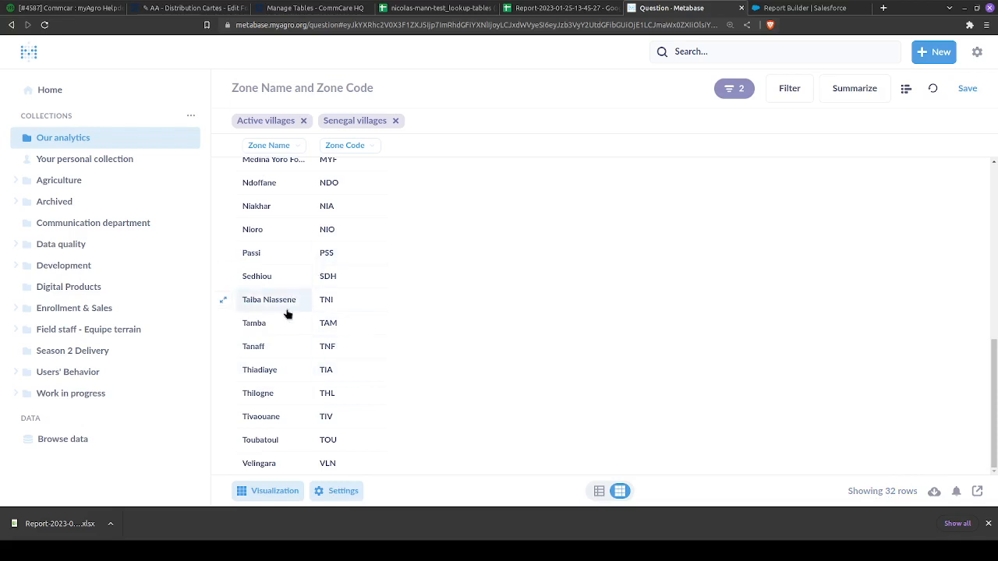
scroll(285, 247, "up", 5)
scroll(304, 280, "up", 2)
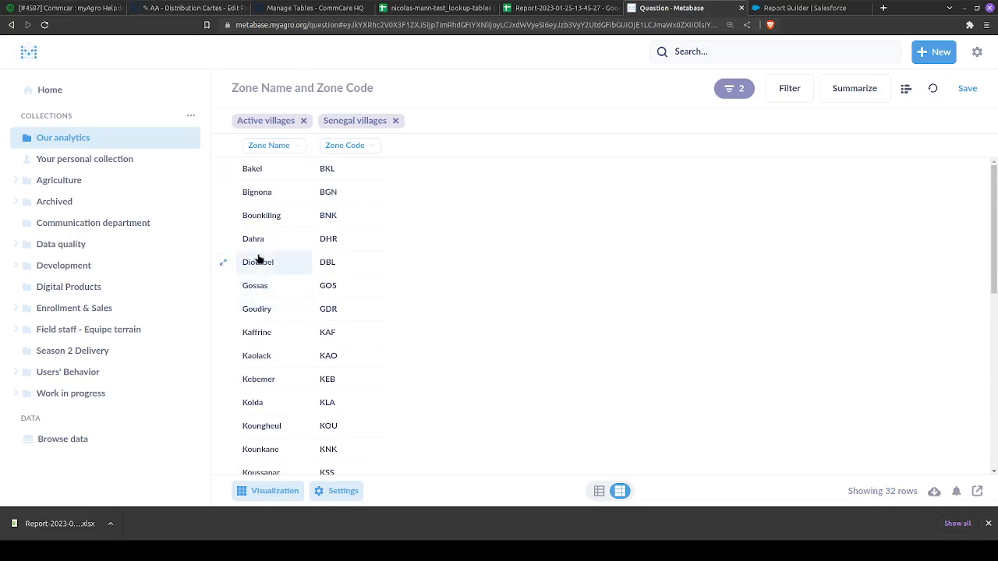
left_click(67, 7)
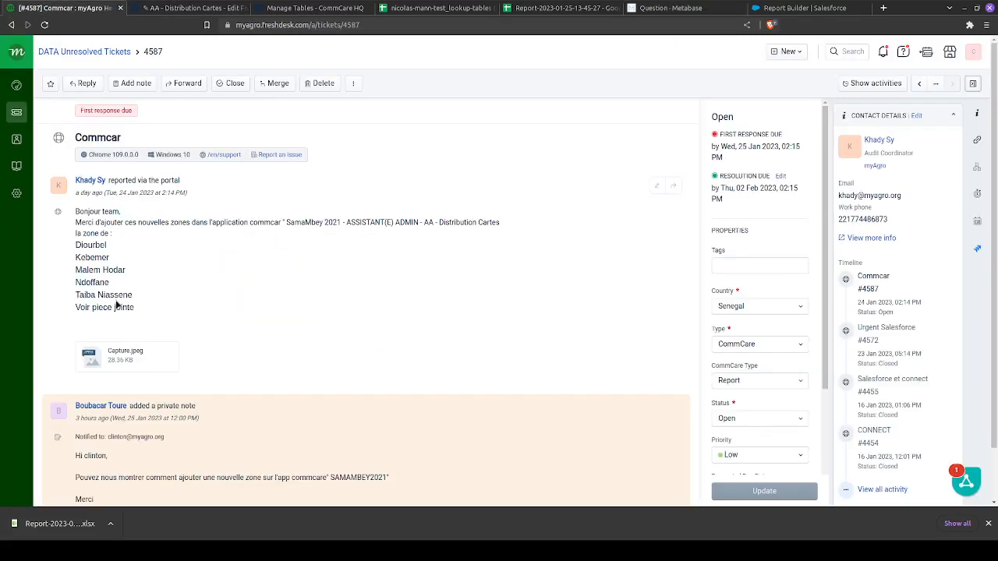
left_click(187, 8)
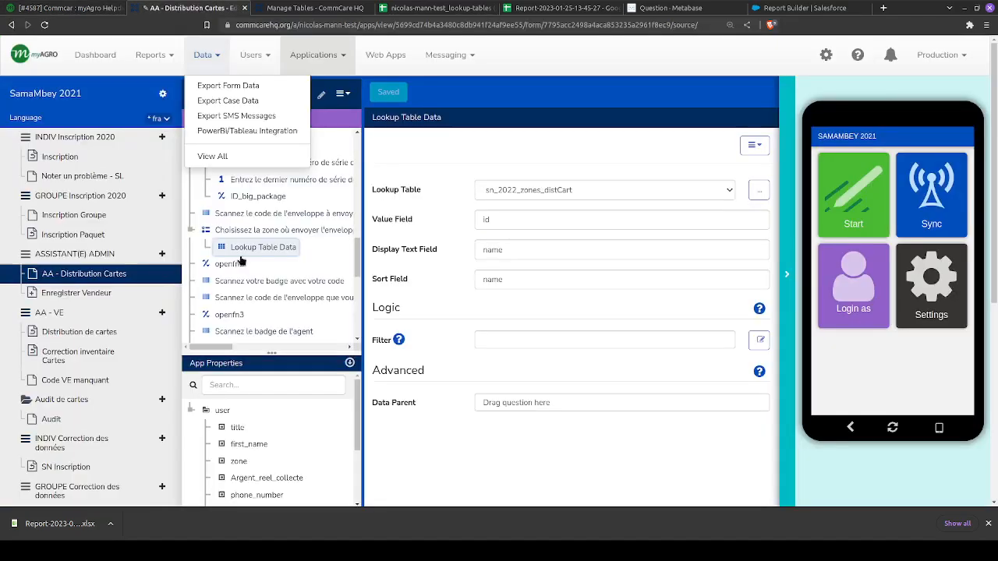
left_click(670, 8)
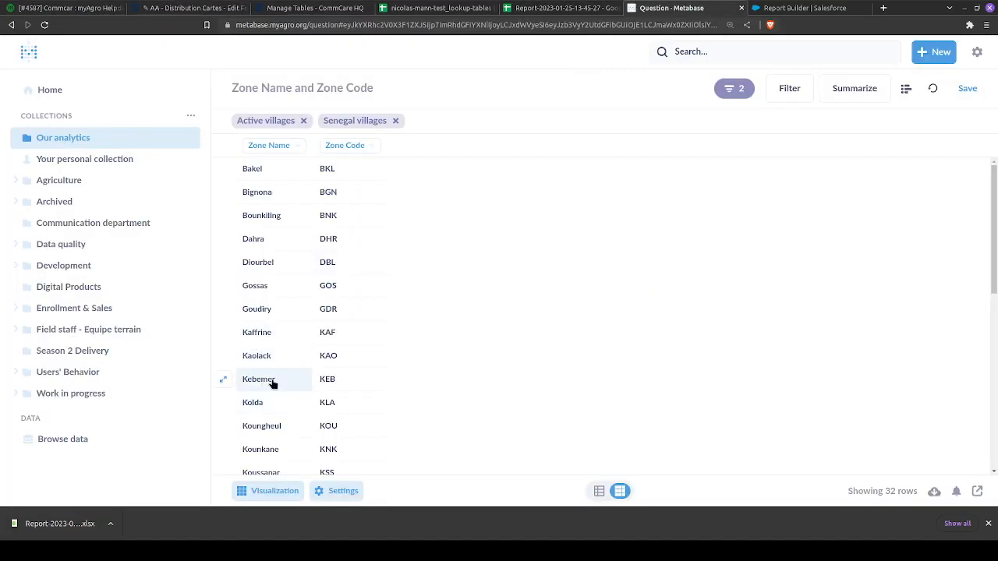
left_click(66, 8)
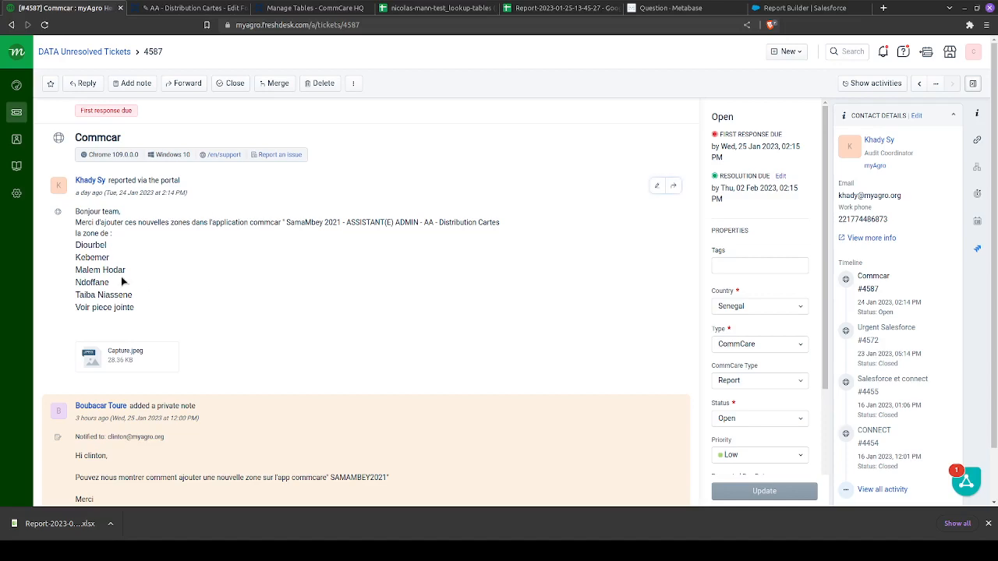
left_click(665, 16)
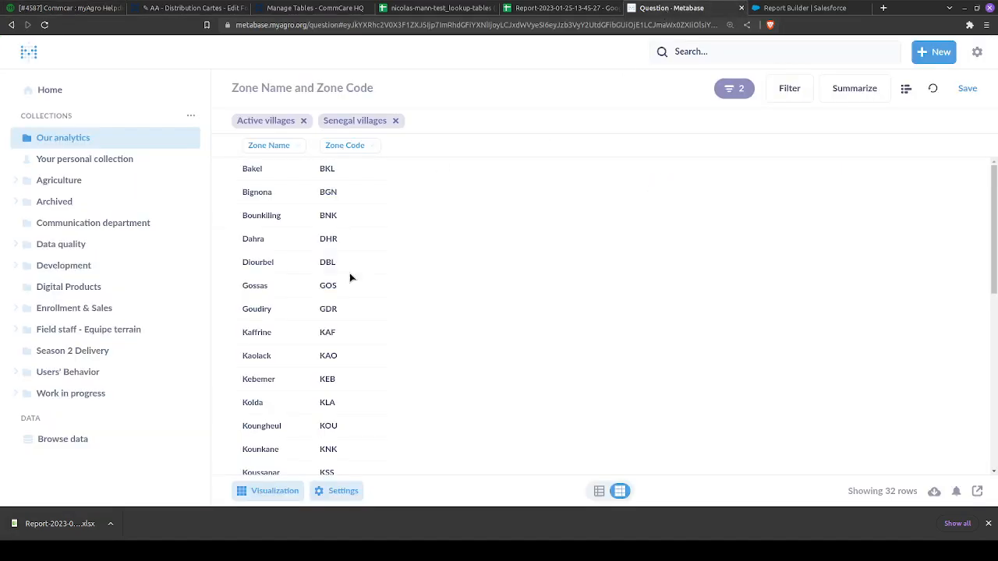
scroll(276, 397, "down", 3)
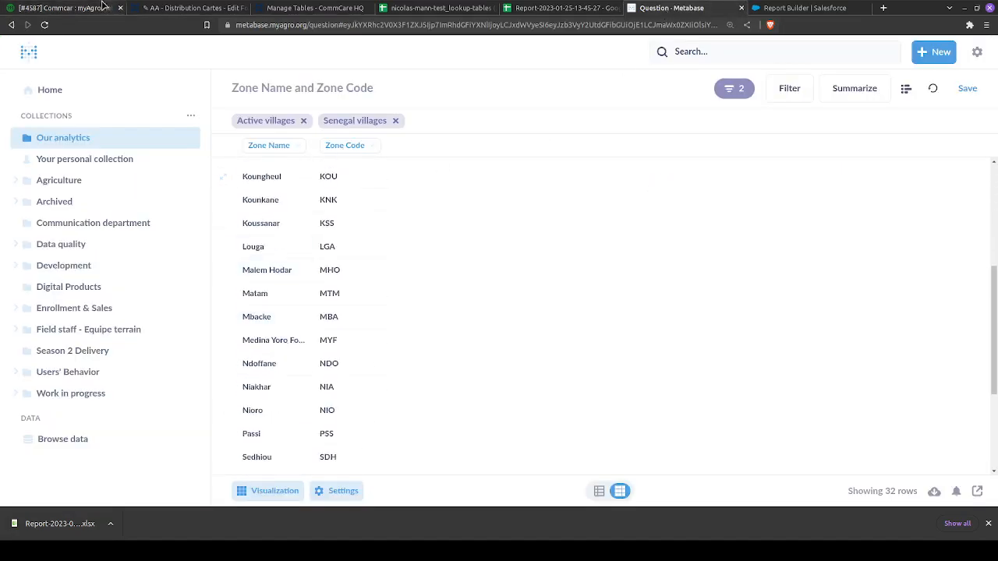
key("ctrl+1")
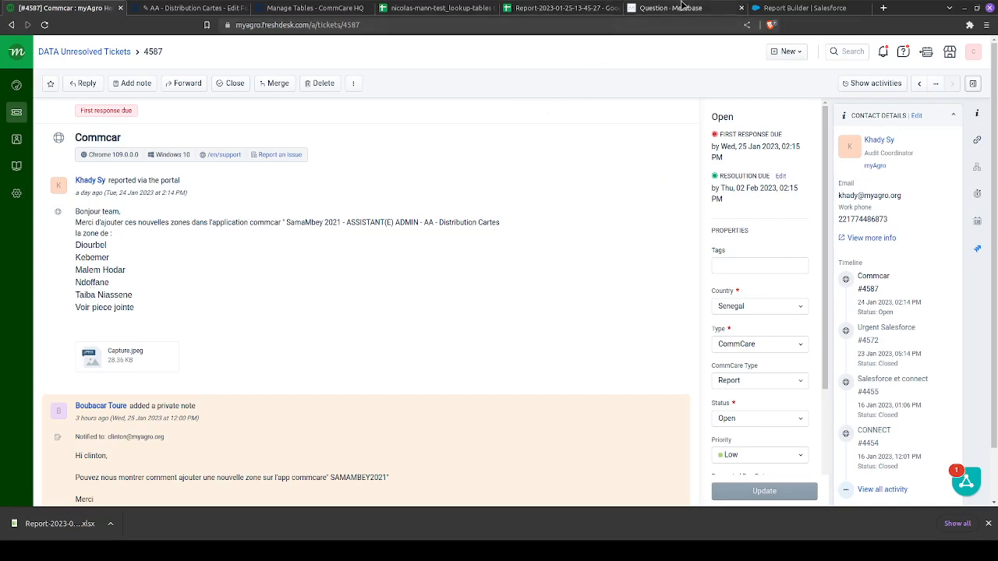
key("ctrl+6")
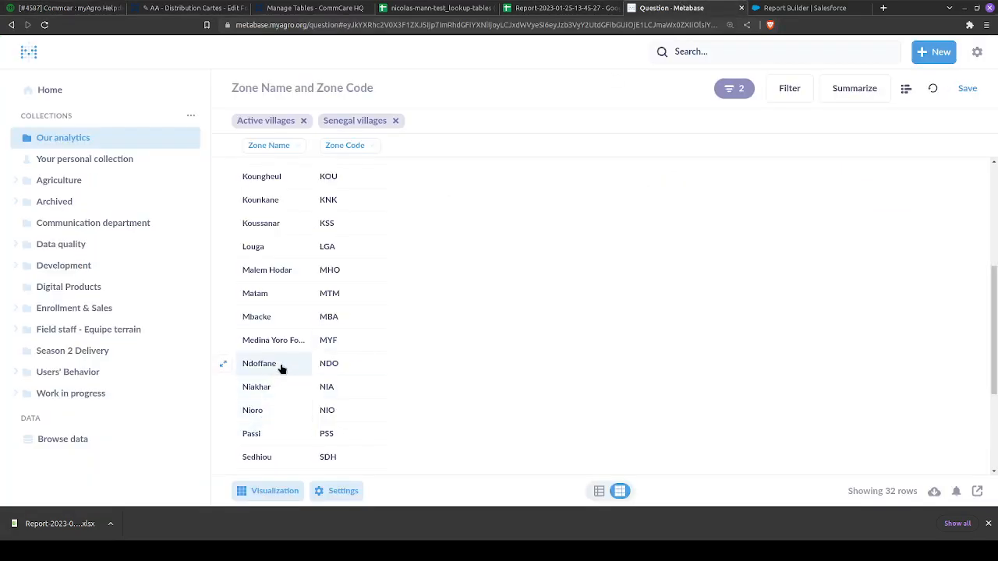
scroll(285, 374, "down", 3)
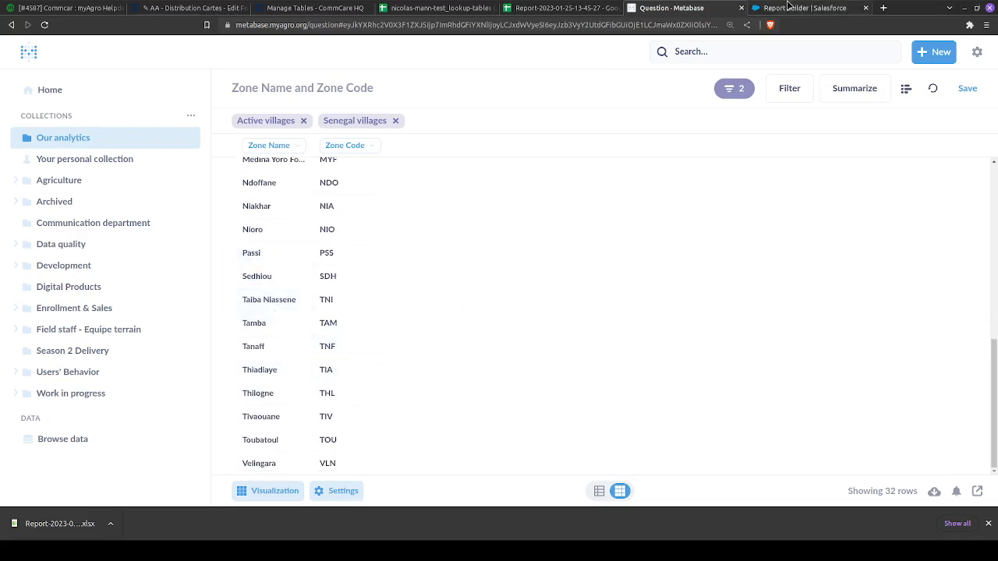
Reopen the Metabase question's editor and examine the Village fields available as an additional summary grouping
left_click(904, 89)
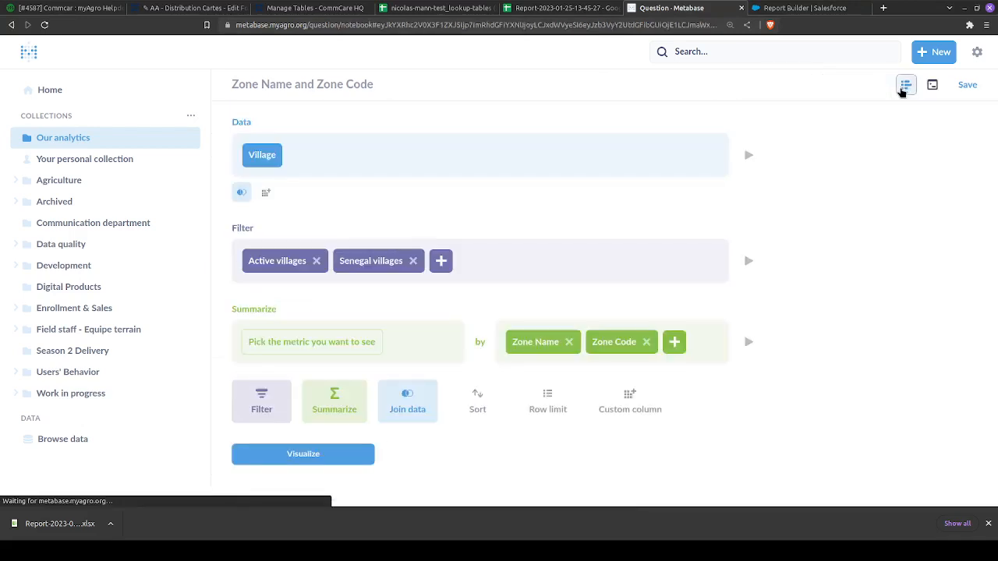
left_click(675, 342)
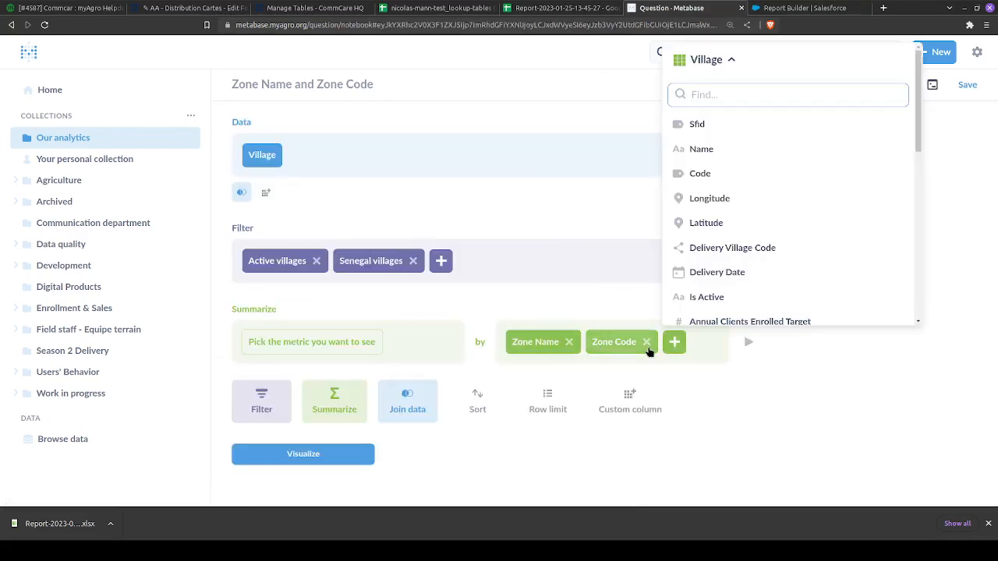
scroll(729, 226, "down", 5)
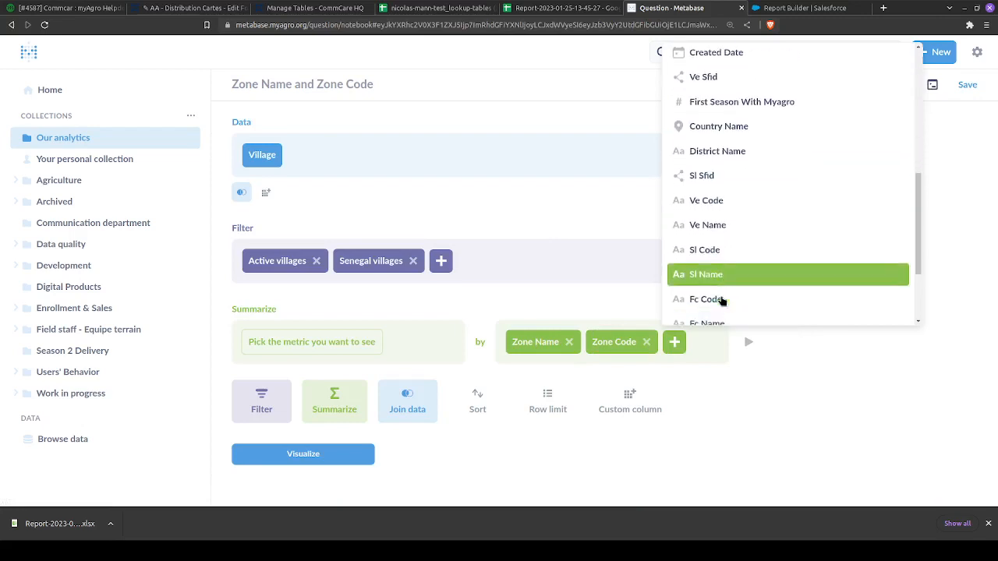
scroll(721, 156, "up", 5)
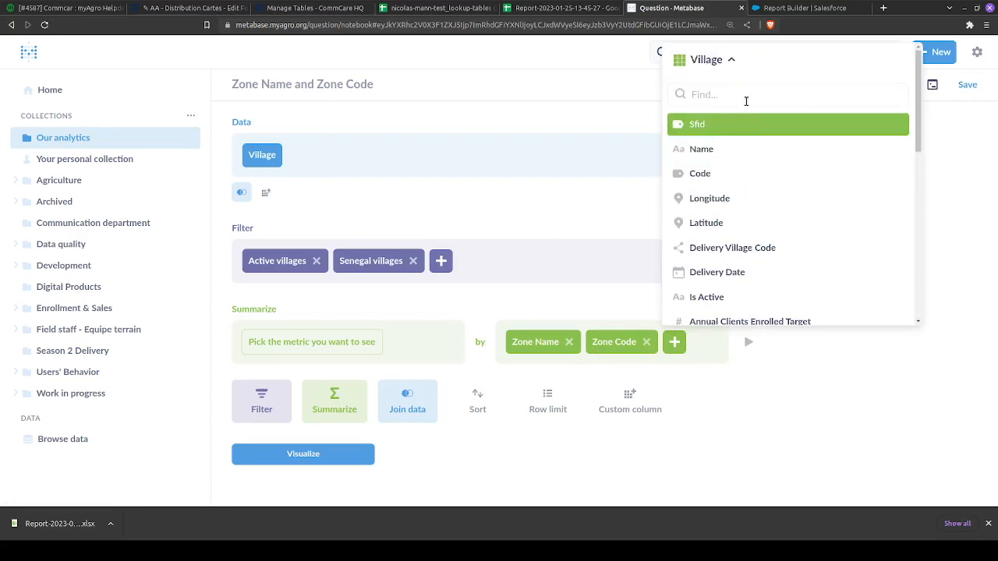
left_click(694, 401)
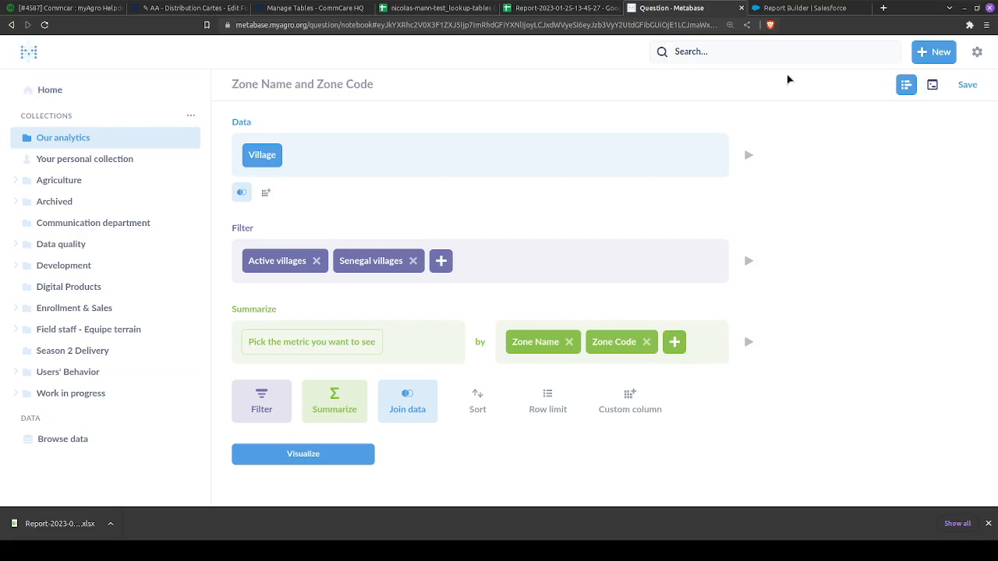
Switch to Salesforce and open the New Zones Report for editing
left_click(809, 7)
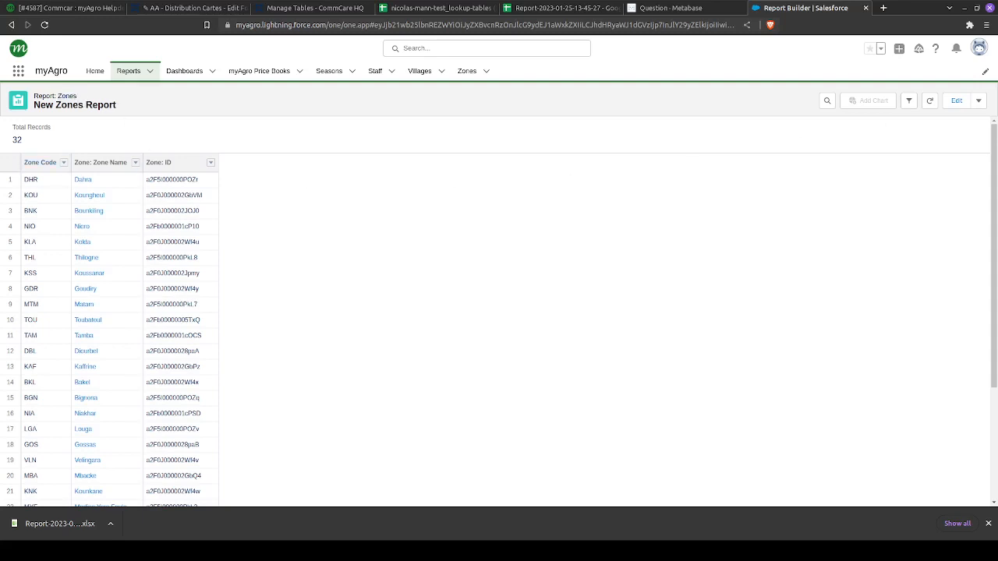
left_click(954, 99)
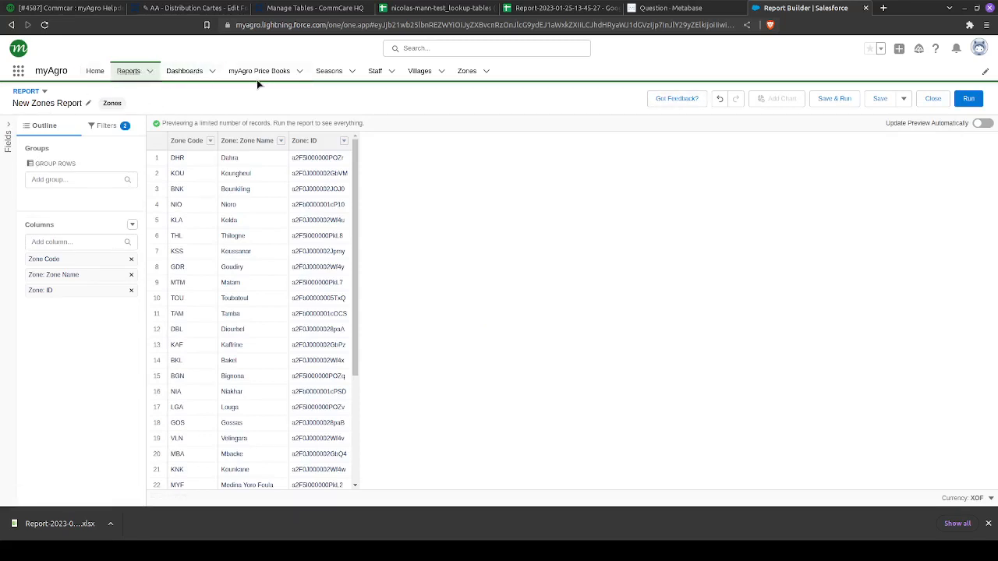
middle_click(184, 71)
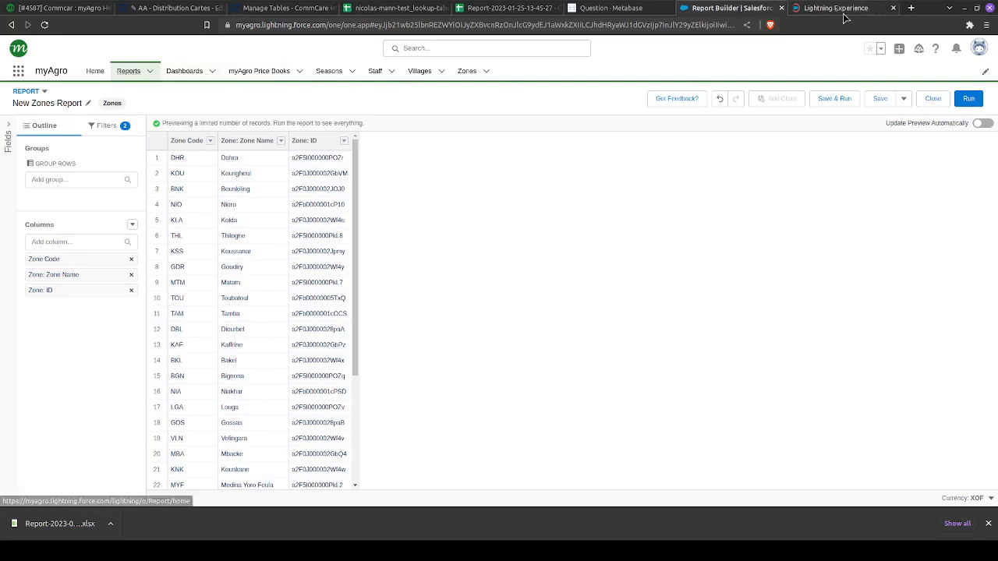
left_click(811, 7)
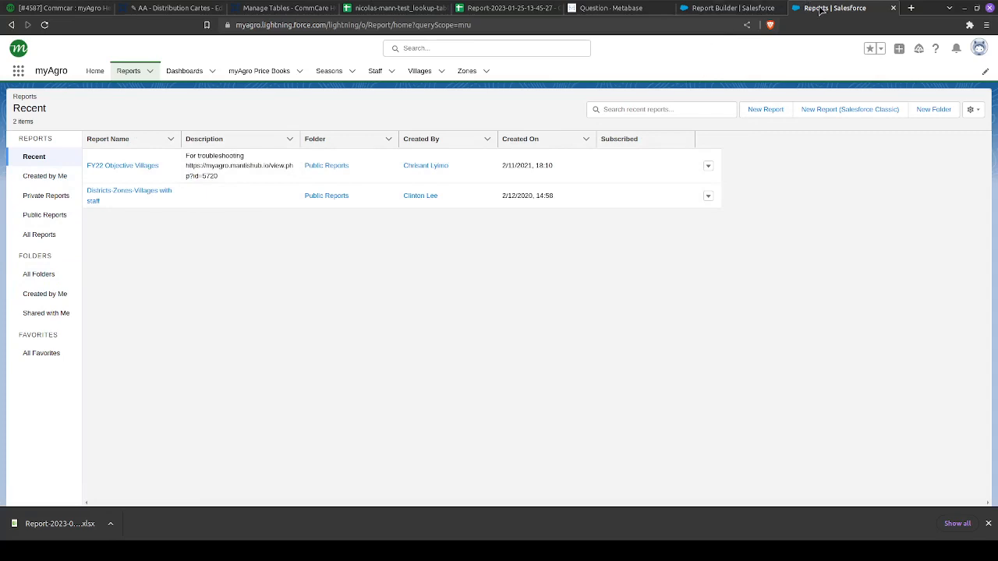
left_click(757, 110)
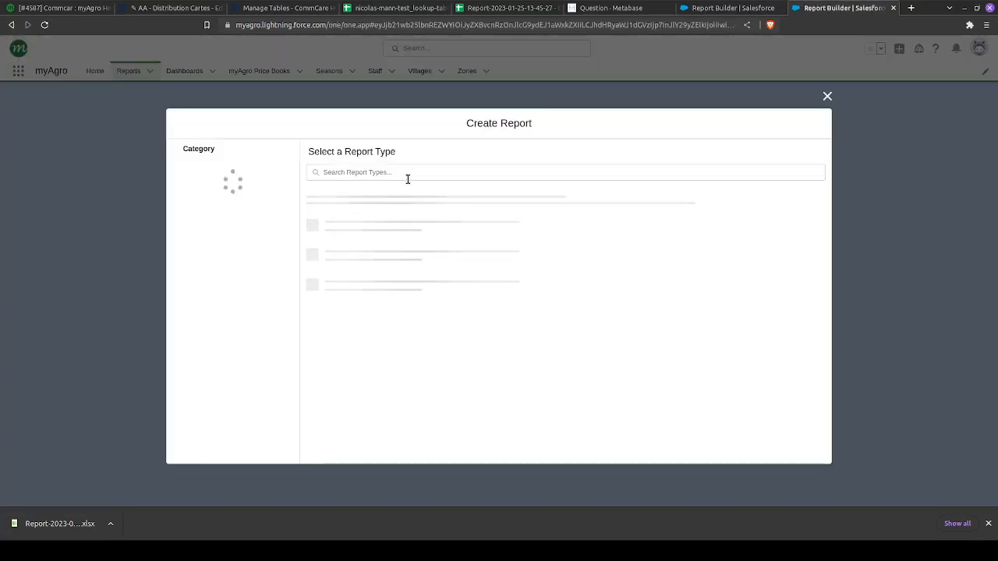
left_click(228, 189)
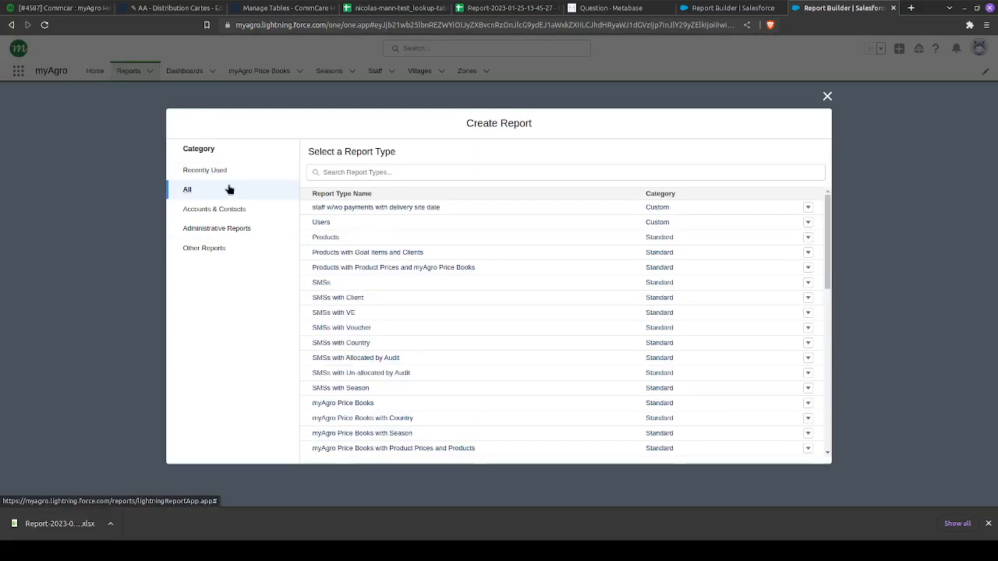
scroll(452, 369, "down", 12)
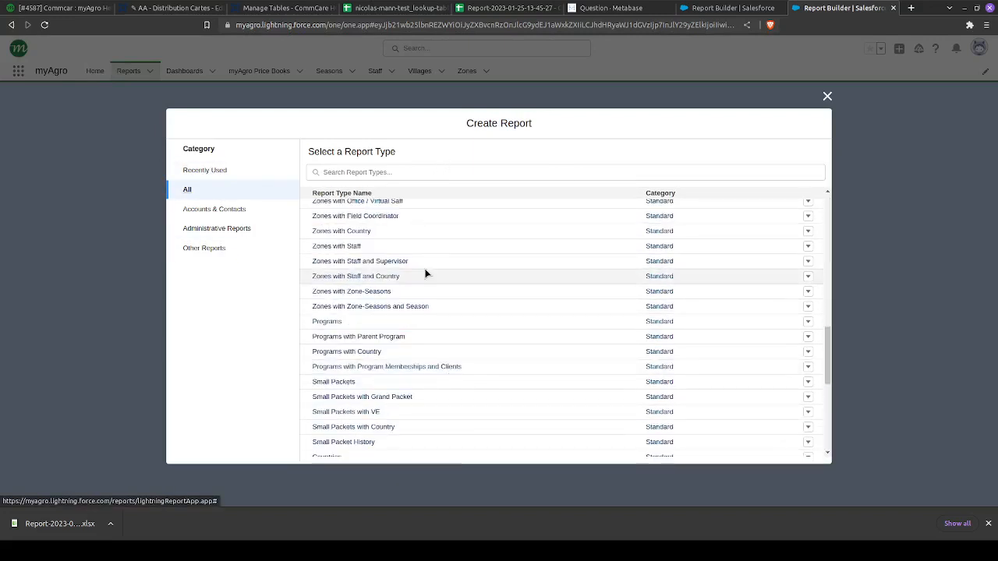
scroll(346, 317, "up", 1)
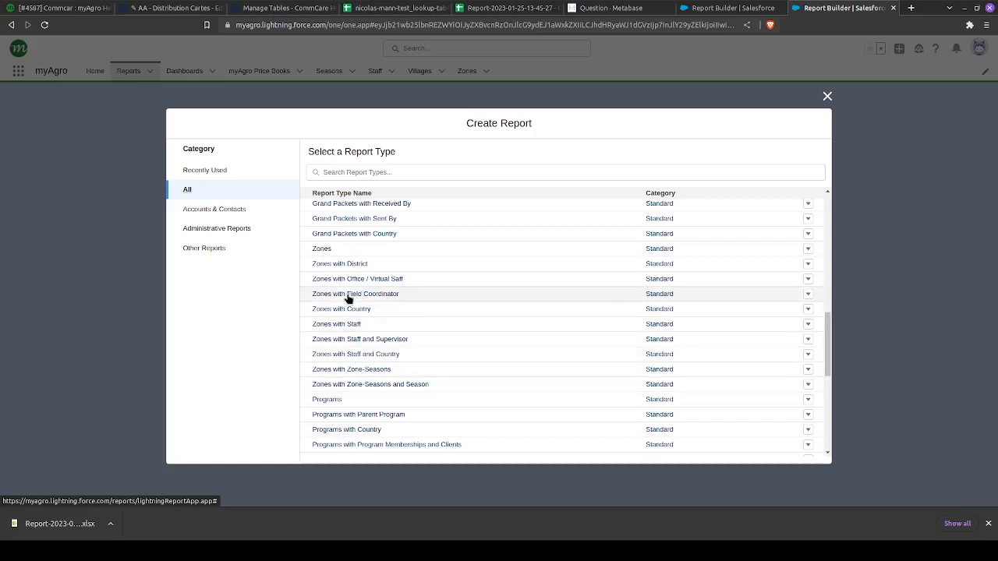
left_click(369, 253)
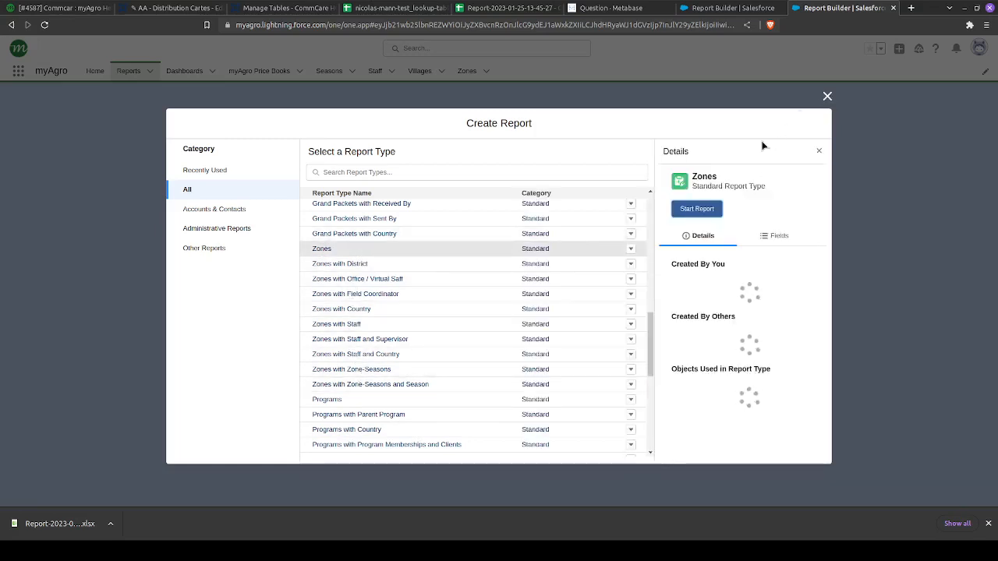
left_click(828, 99)
Return to the New Zones Report editor and examine the zone fields available as additional columns
left_click(737, 9)
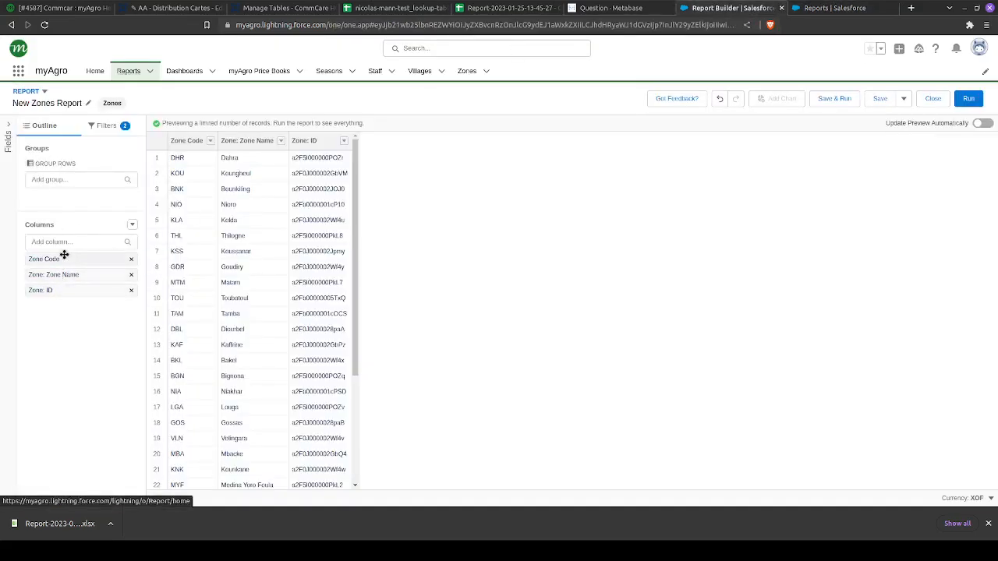
left_click(113, 243)
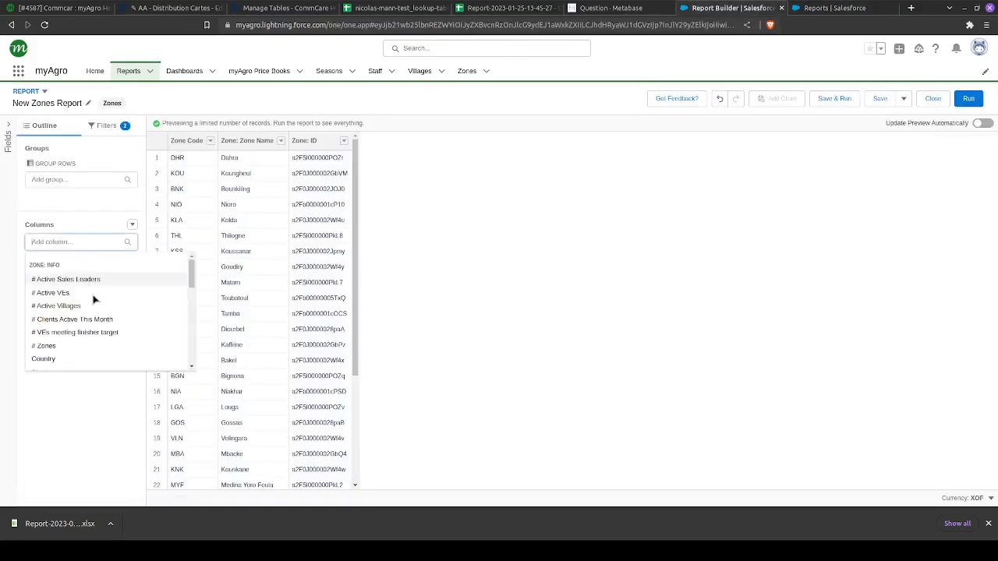
scroll(87, 326, "down", 10)
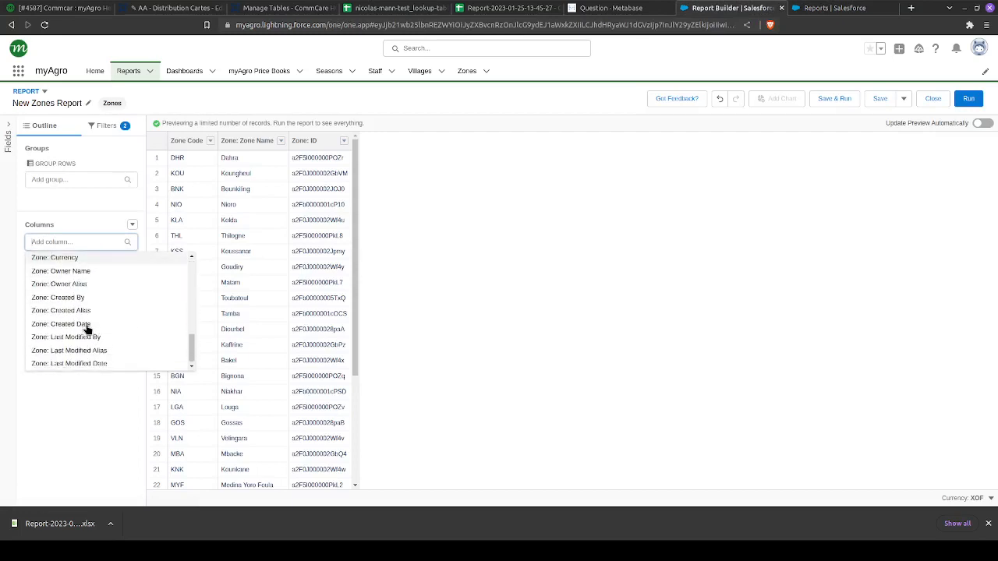
left_click(88, 444)
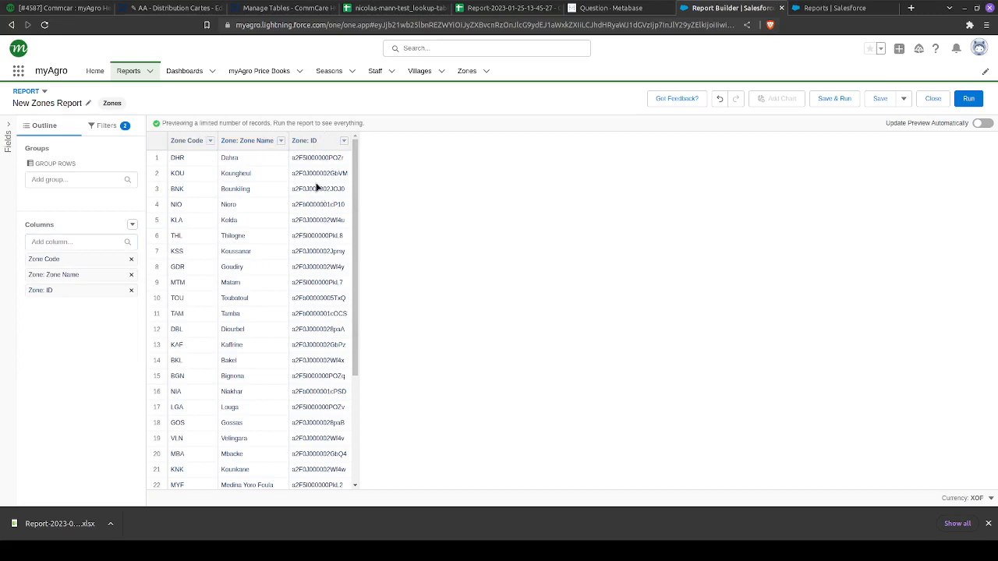
Review the report's Show Me, Country and # Active Villages filter settings without changing them
left_click(101, 126)
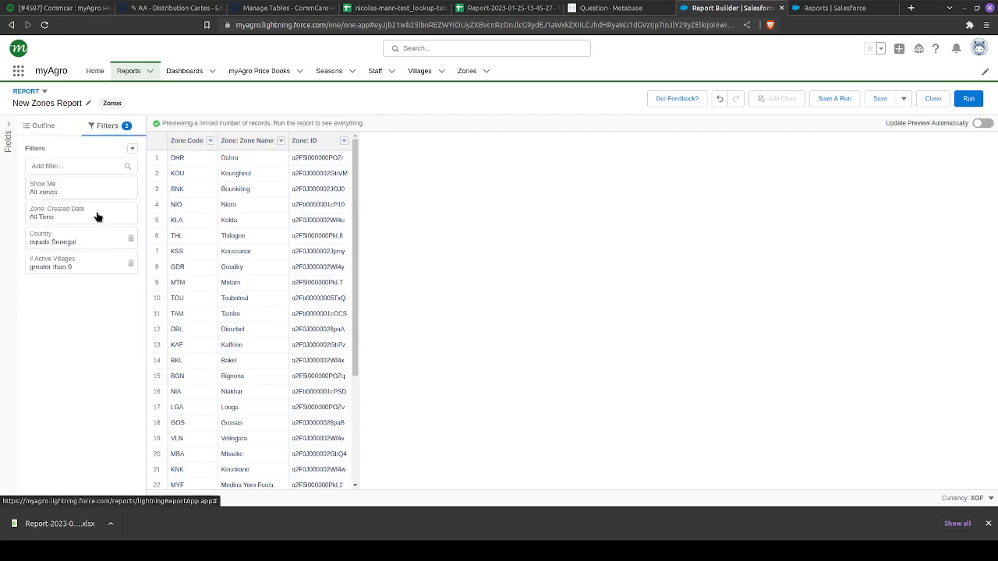
left_click(90, 193)
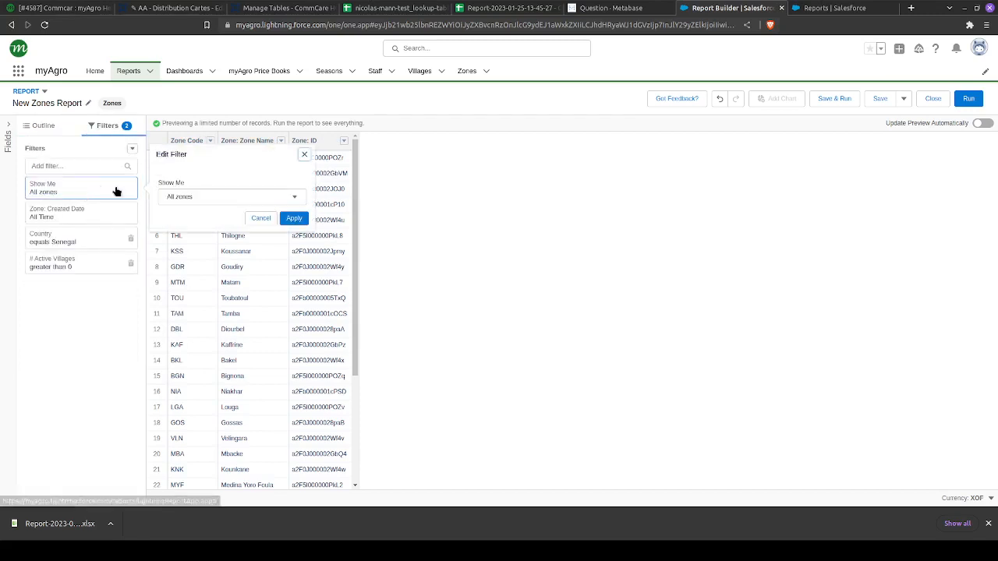
left_click(192, 198)
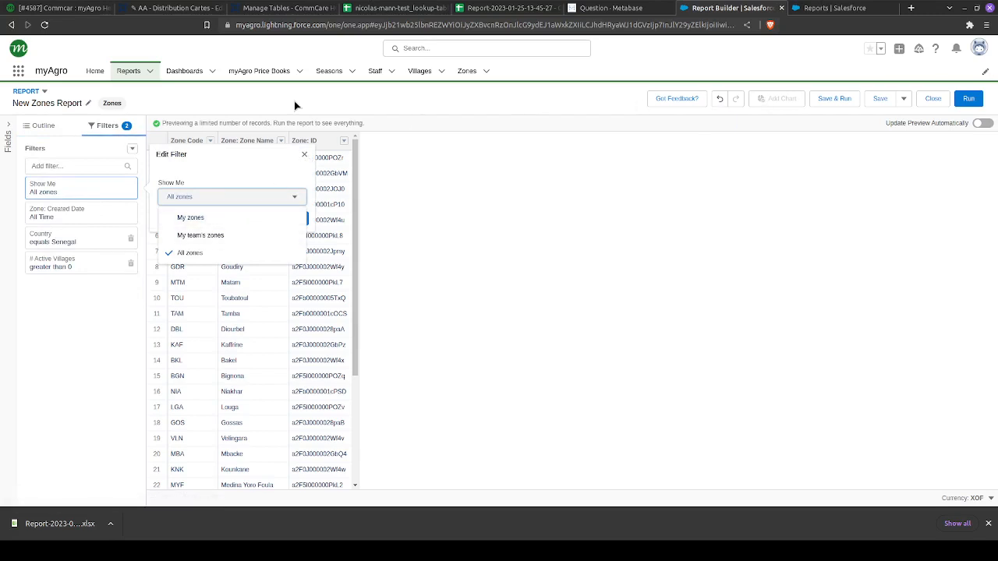
left_click(305, 156)
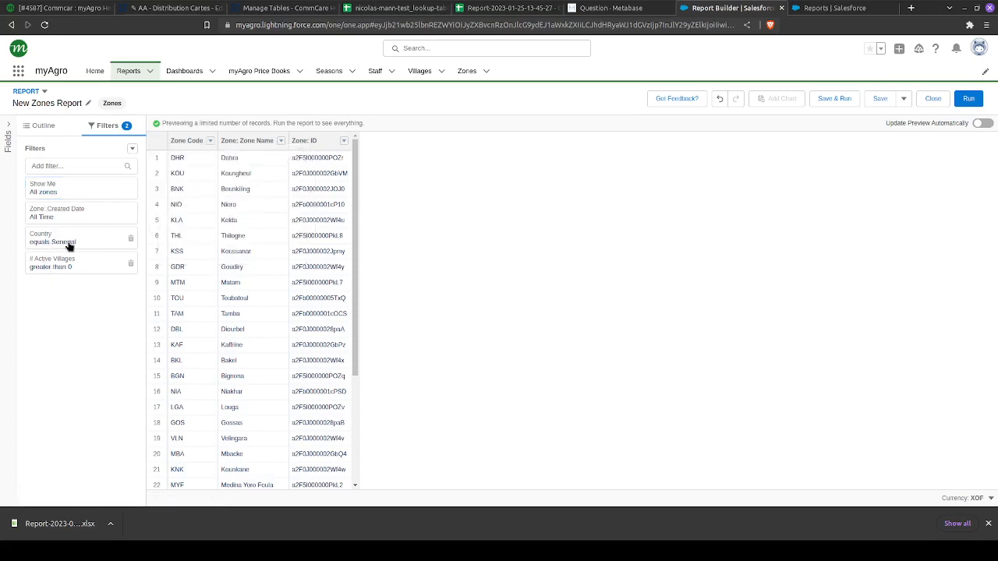
left_click(81, 246)
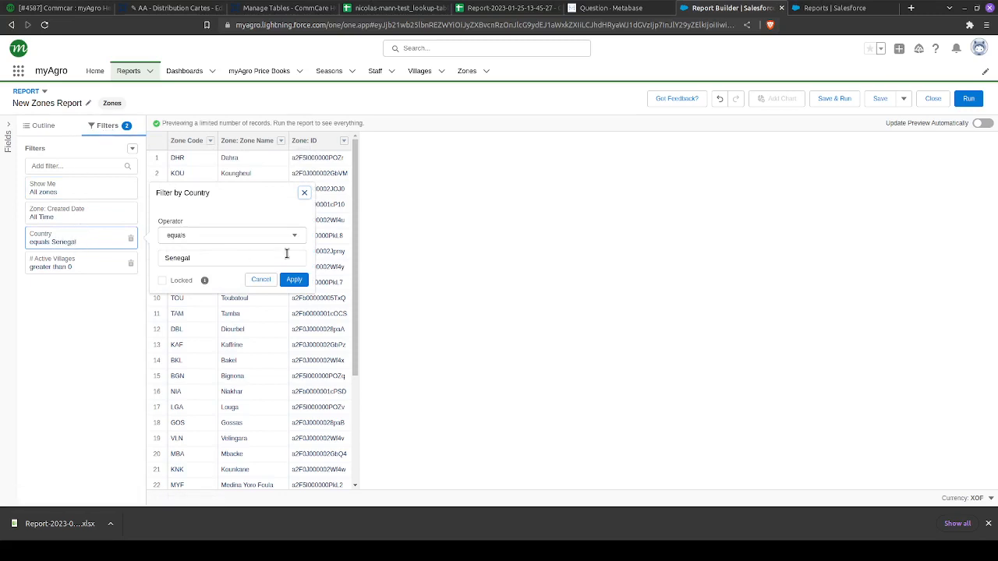
left_click(58, 267)
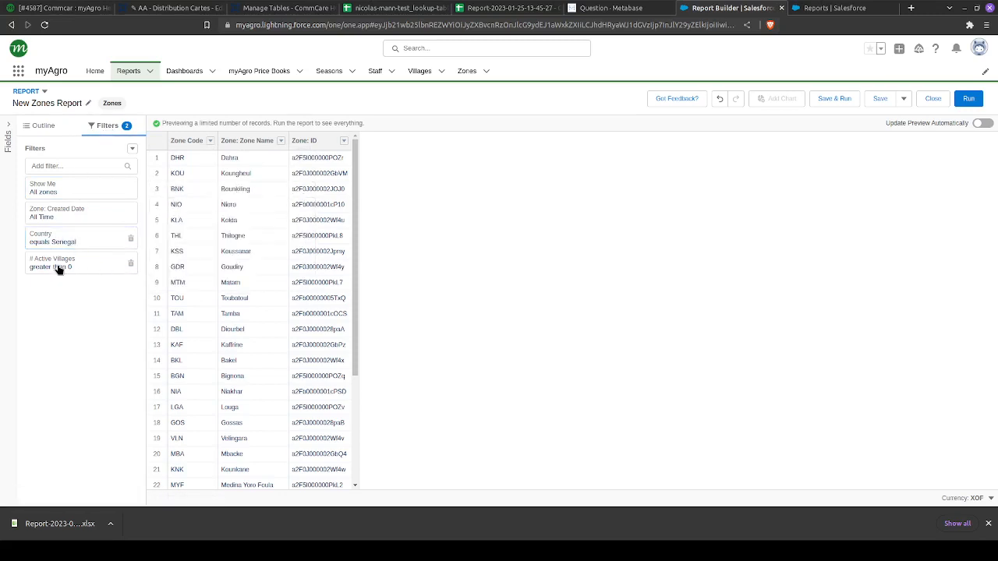
left_click(59, 269)
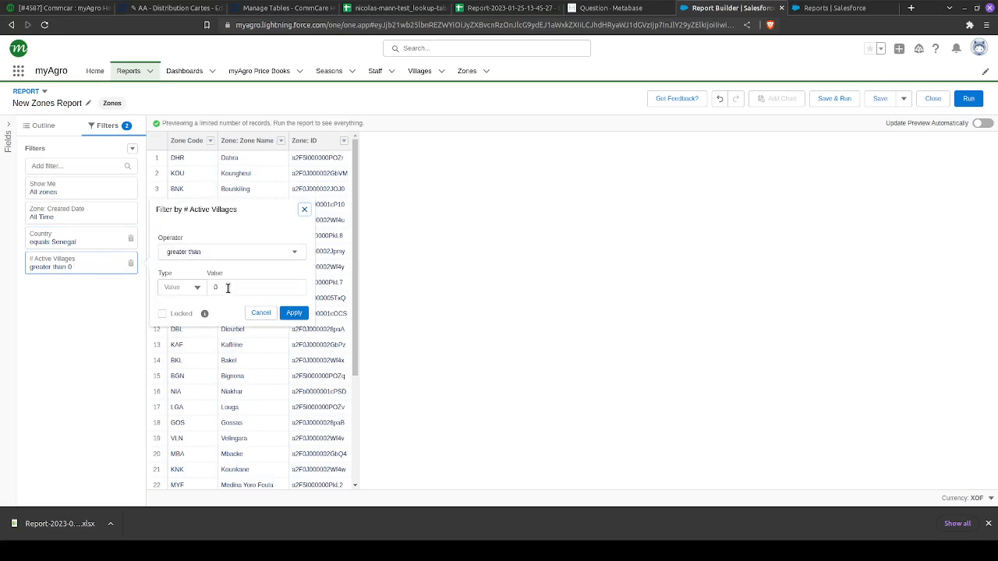
left_click(304, 210)
Look up the ticket's requested zones in the Salesforce report preview, checking the names against the Freshdesk ticket
scroll(249, 390, "down", 3)
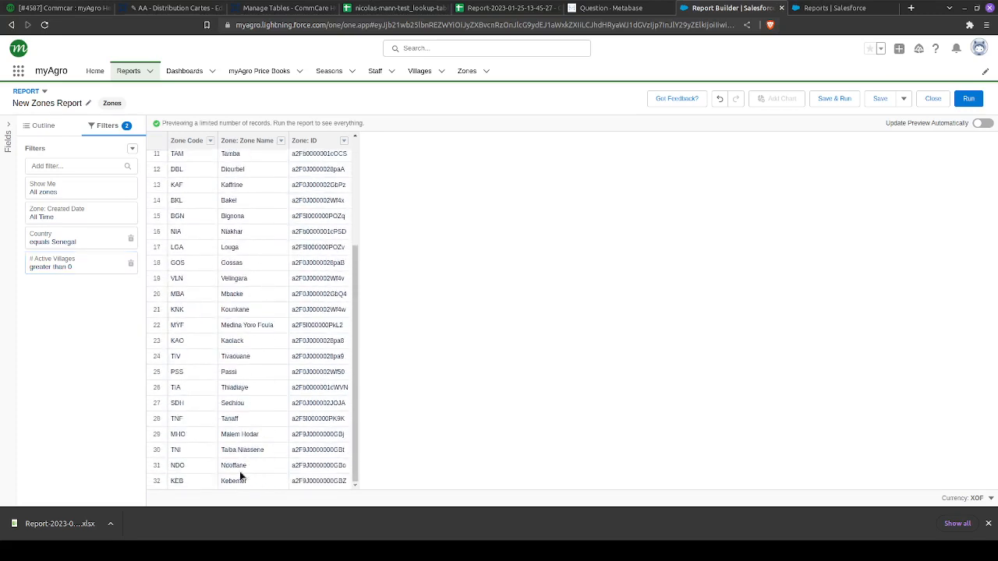
scroll(221, 377, "up", 3)
scroll(205, 369, "down", 3)
scroll(250, 324, "up", 3)
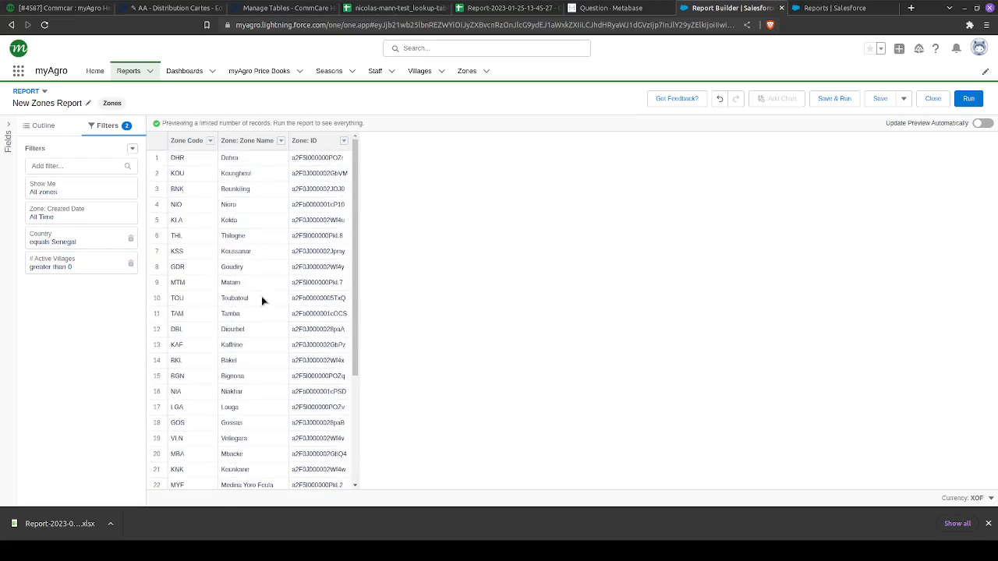
left_click(231, 332)
left_click(67, 8)
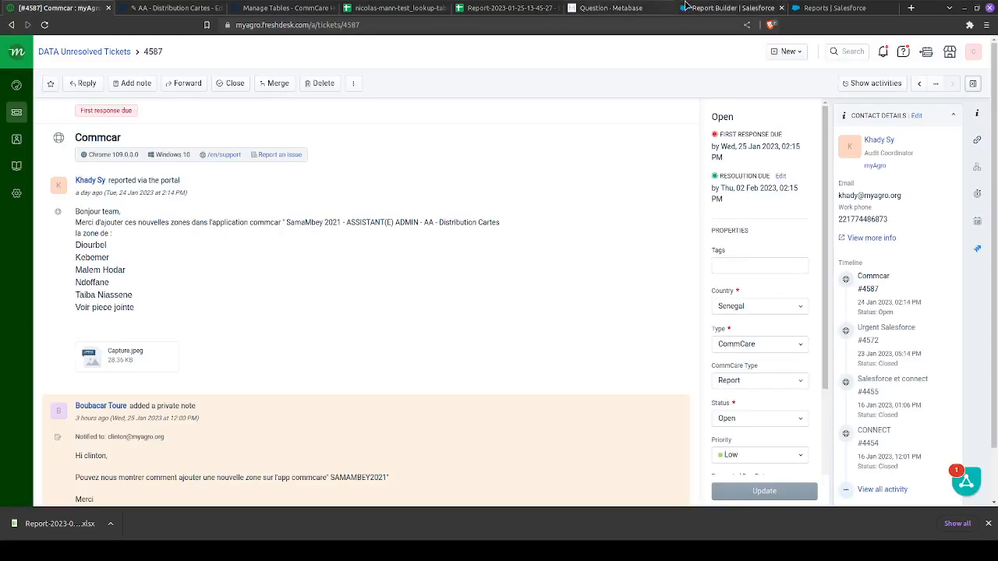
left_click(835, 8)
left_click(733, 8)
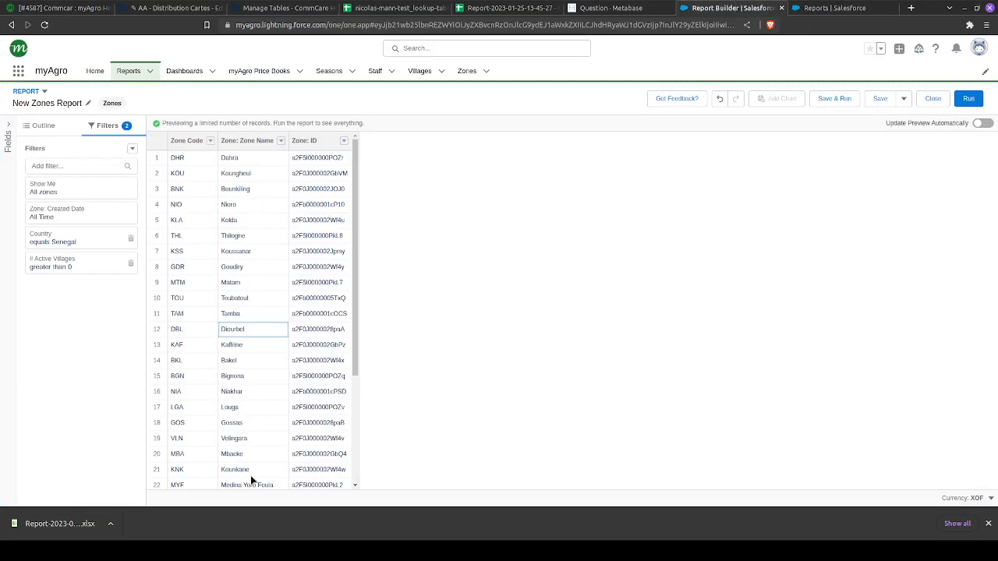
scroll(252, 472, "down", 3)
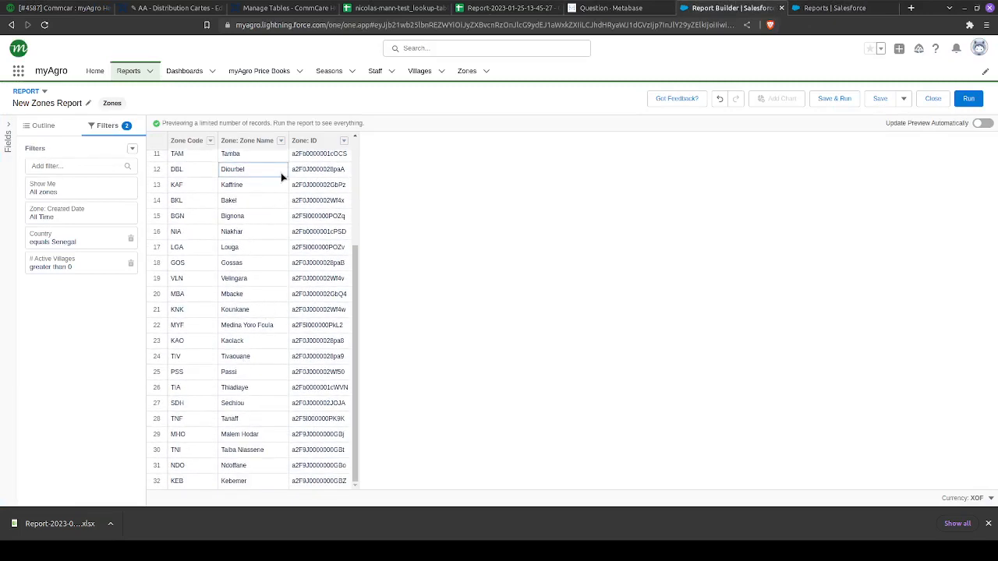
Sort the zones report by Zone Name in ascending order and refresh the preview
left_click(264, 141)
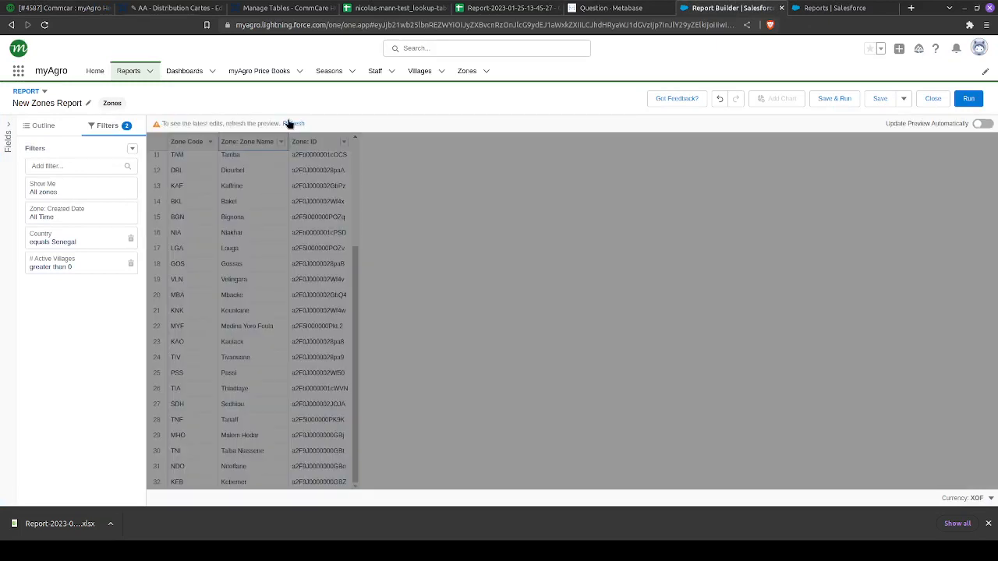
left_click(295, 123)
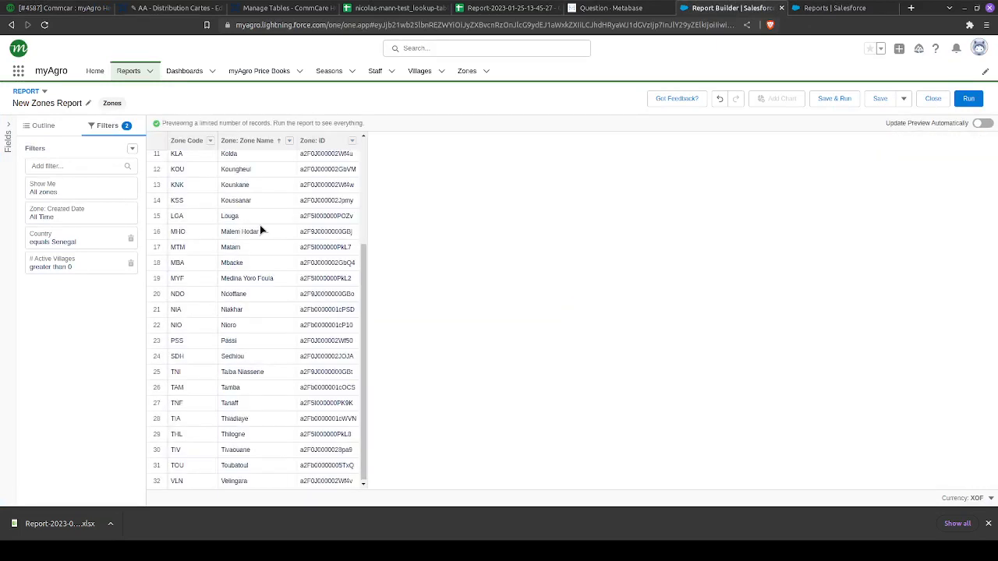
scroll(259, 242, "up", 5)
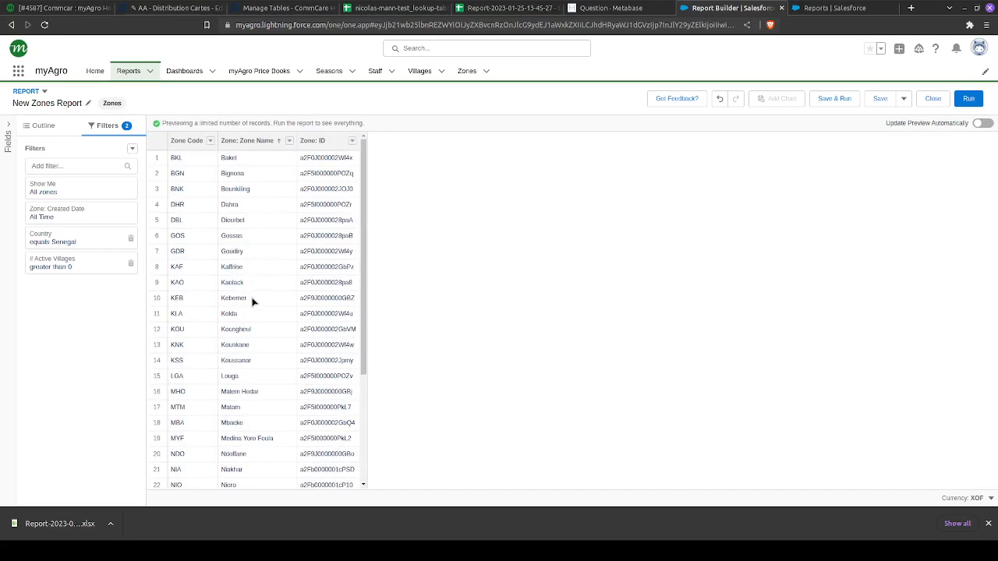
Compare the zone names in the Freshdesk ticket with the sorted Salesforce report to find their codes and IDs
left_click(13, 6)
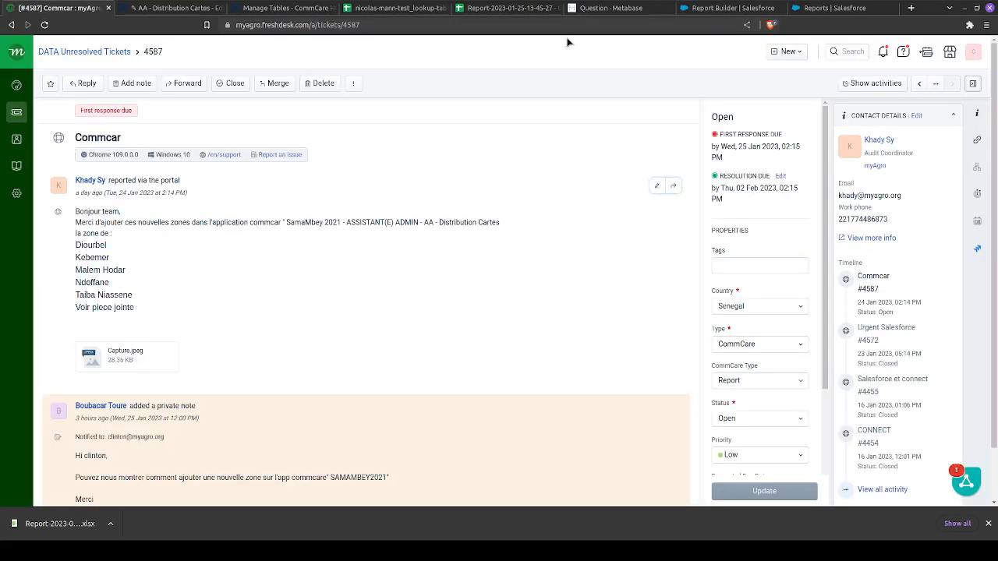
left_click(785, 7)
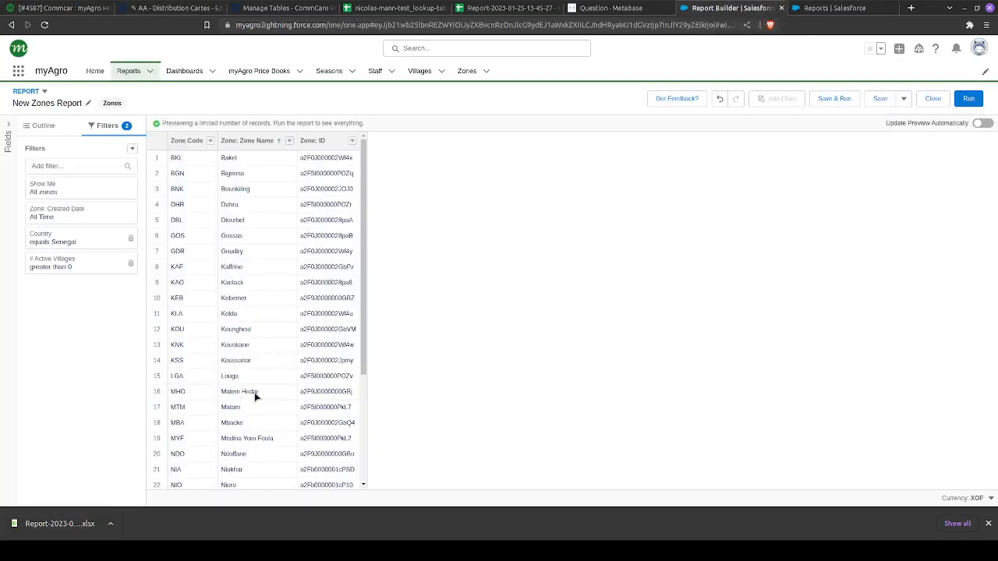
left_click(62, 7)
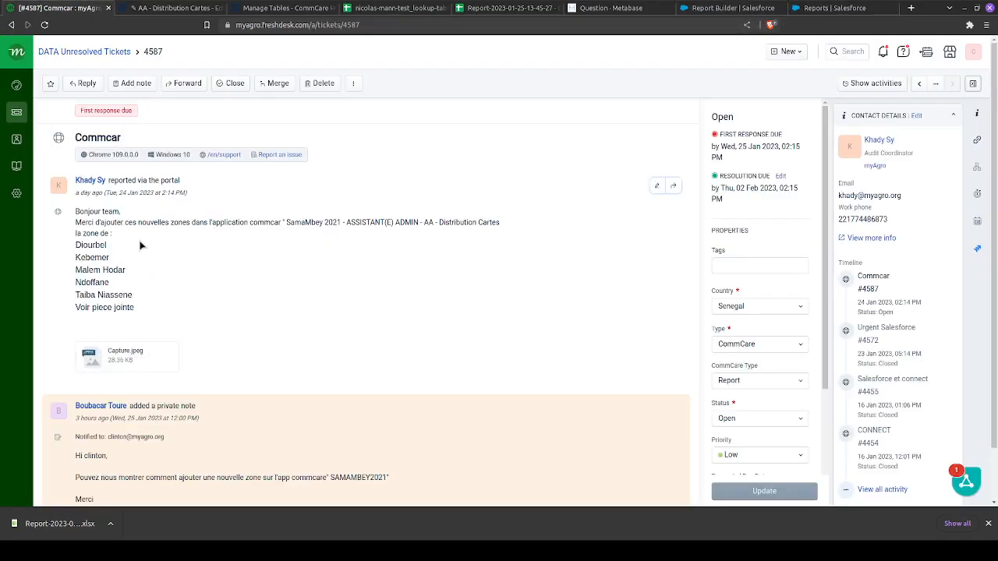
left_click(729, 8)
scroll(265, 351, "down", 3)
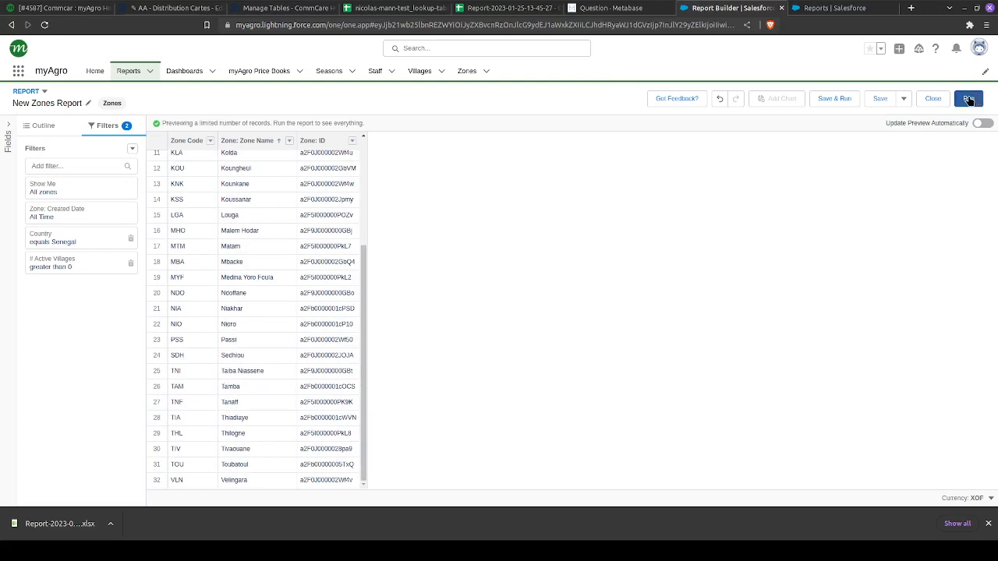
Run the New Zones Report and close the extra Salesforce Reports browser tab
left_click(968, 99)
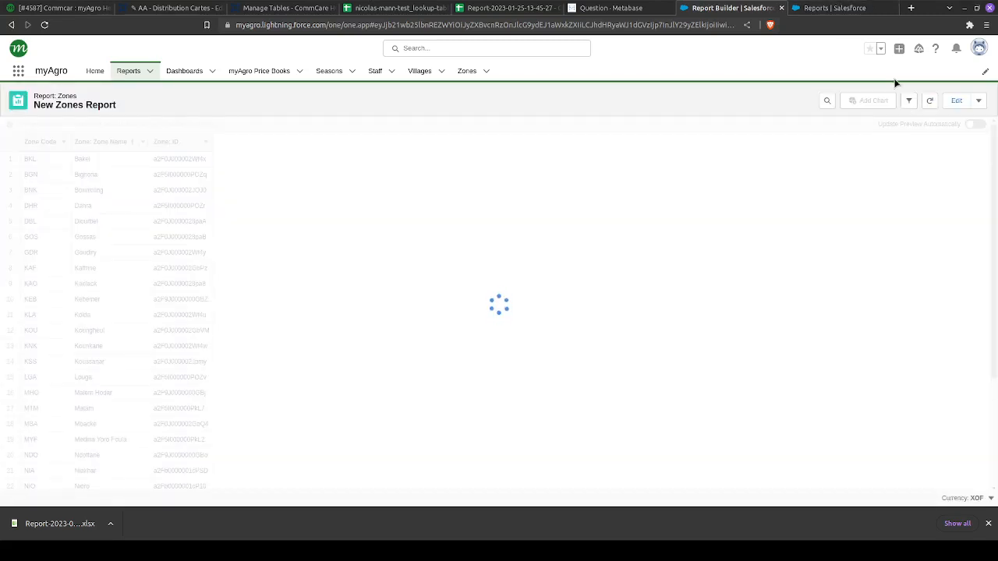
left_click(835, 11)
key("ctrl+shift+Tab")
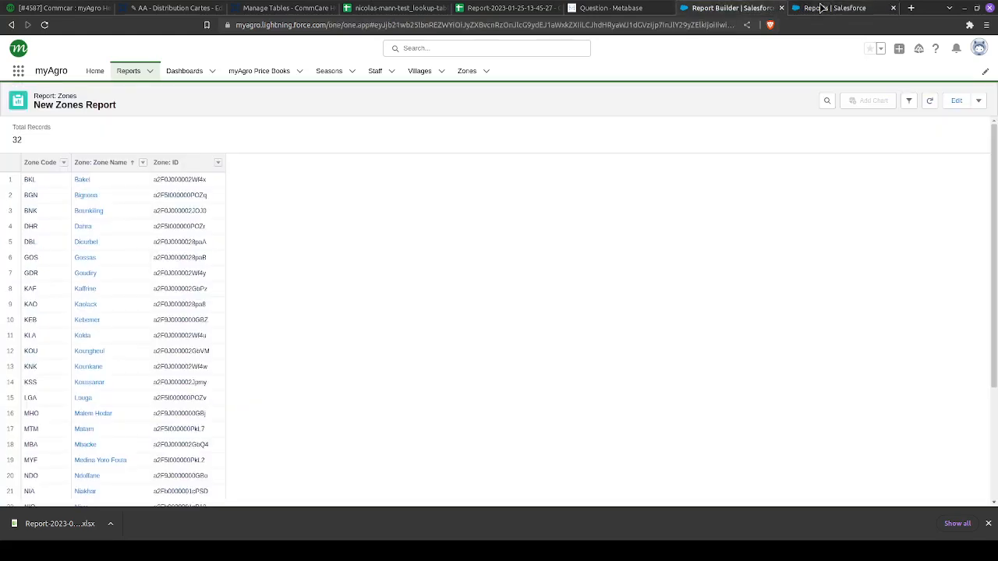
left_click(893, 8)
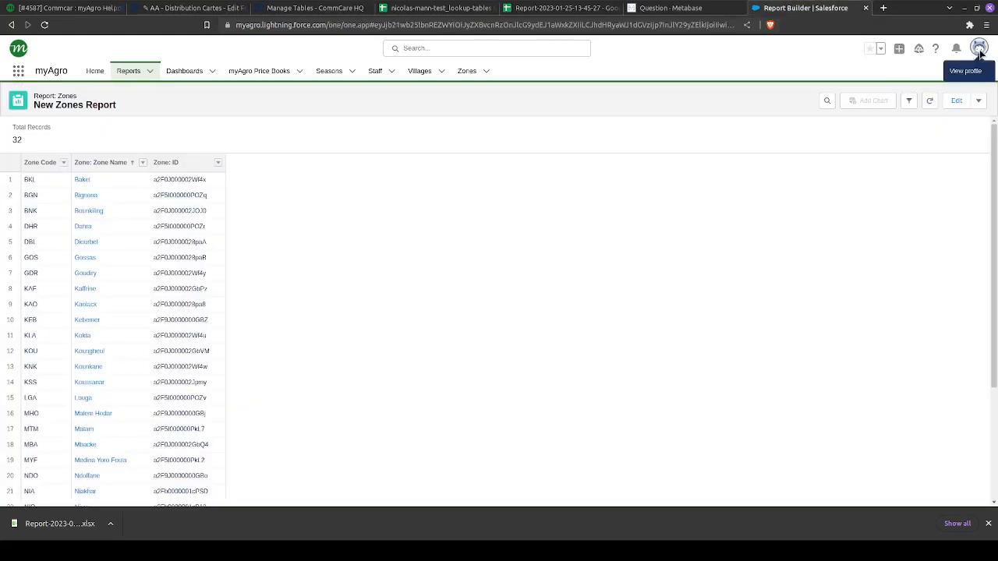
Copy all zone codes, names and IDs (A2:C33) from the Report-2023-01-25 spreadsheet into the sn_2022_zones_distCart sheet, starting at K2
left_click(979, 103)
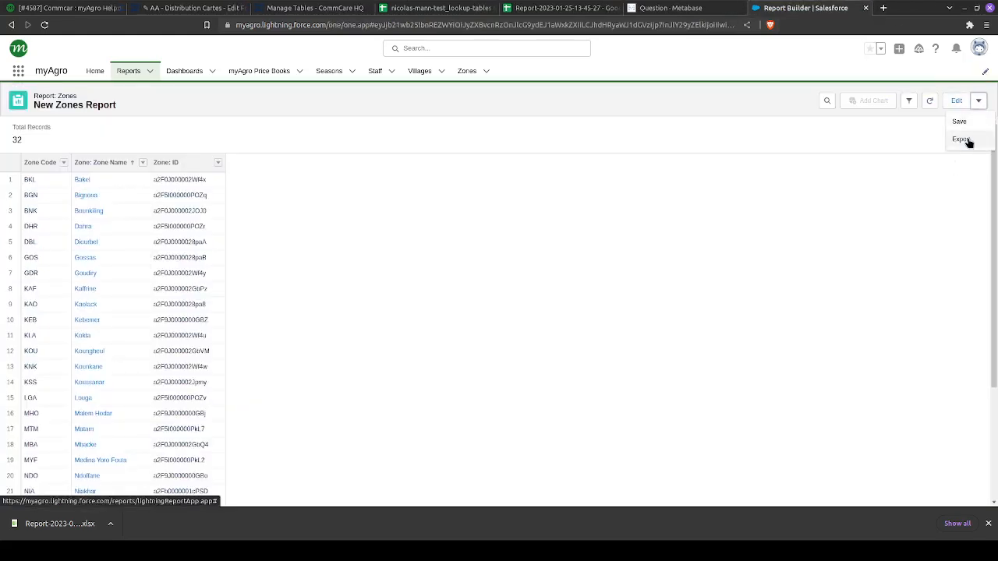
left_click(553, 8)
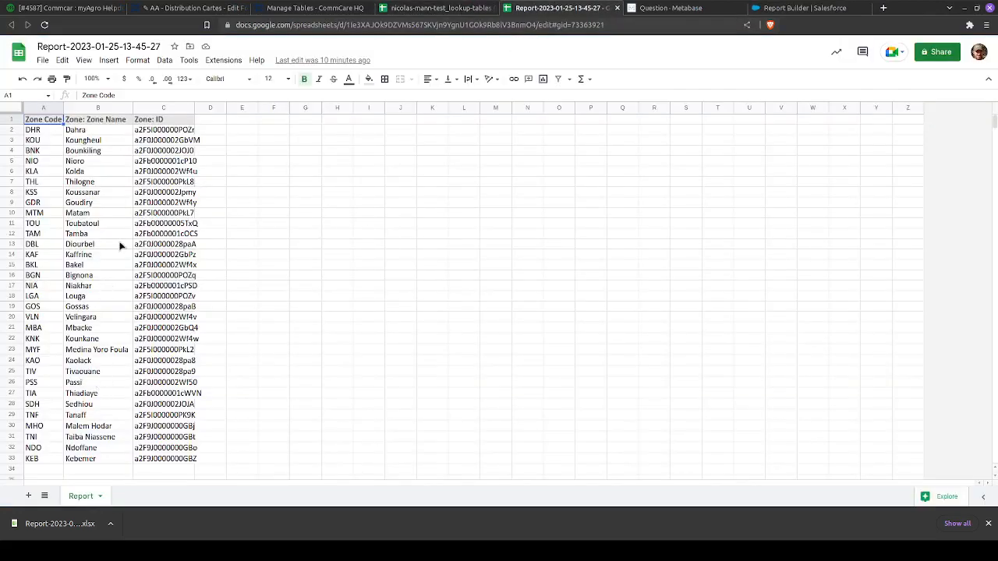
left_click(37, 131)
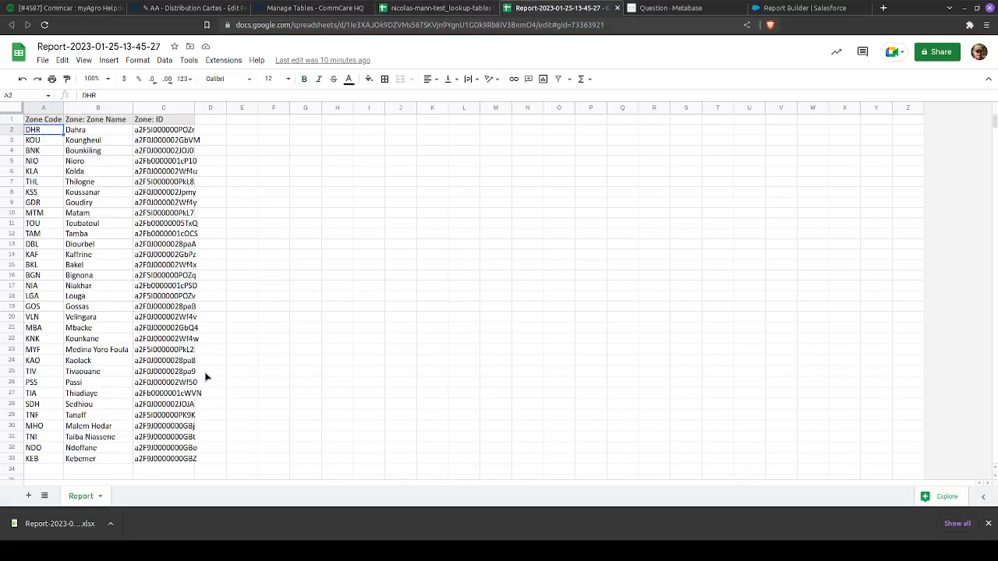
key("ctrl+shift+Tab")
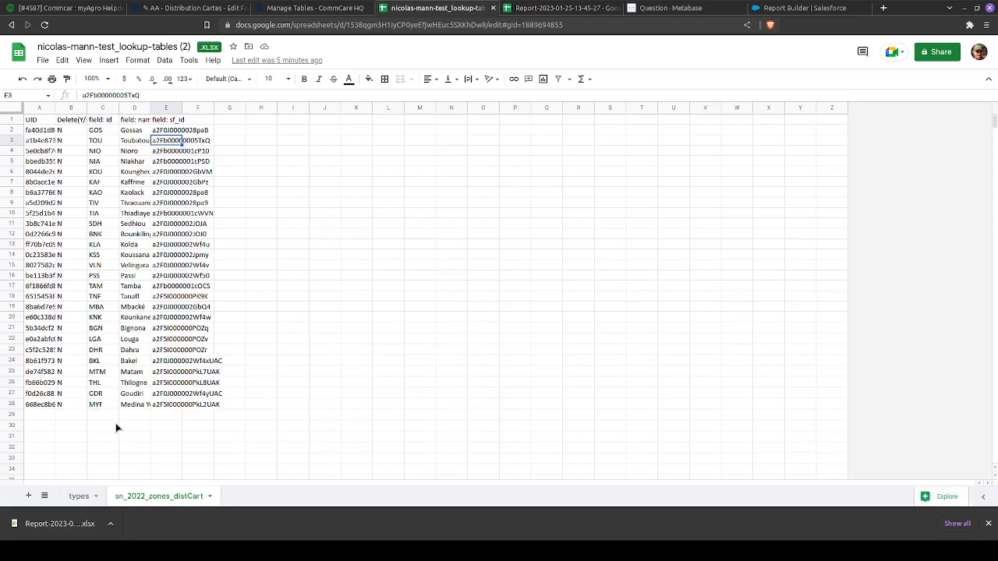
key("ctrl+Tab")
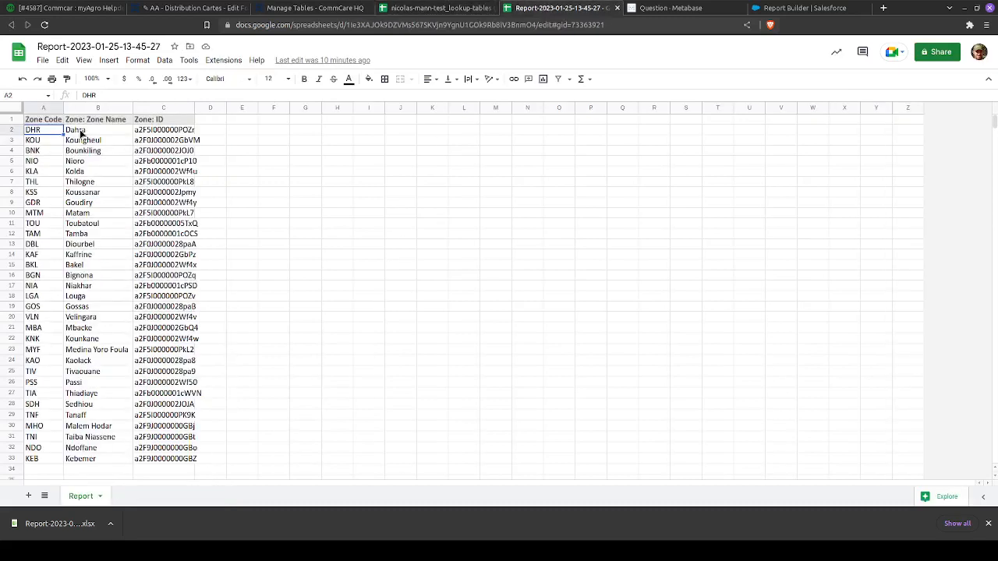
key("ctrl+shift+Right")
key("ctrl+shift+Down")
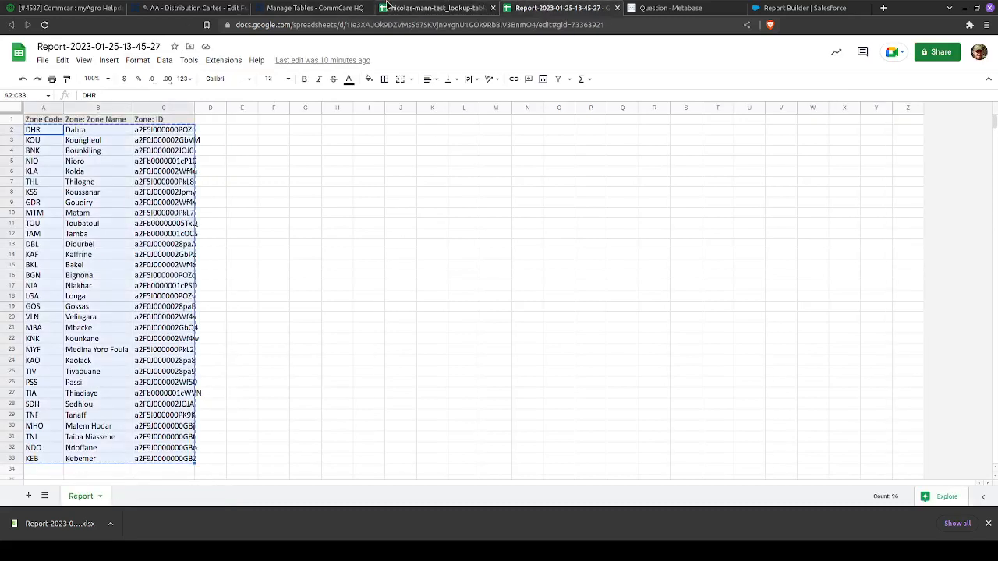
left_click(433, 7)
left_click(358, 130)
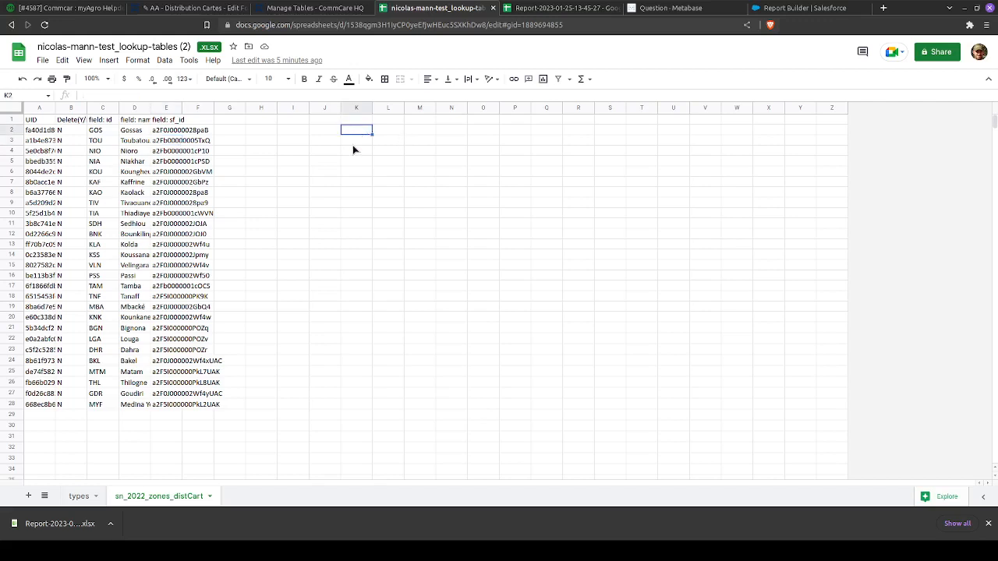
key("ctrl+v")
Enter the formula =IF(ISNA(VLOOKUP(K2,C:C,1,0)),"new") in J2 to flag zone codes missing from the lookup table
left_click(320, 134)
type("=")
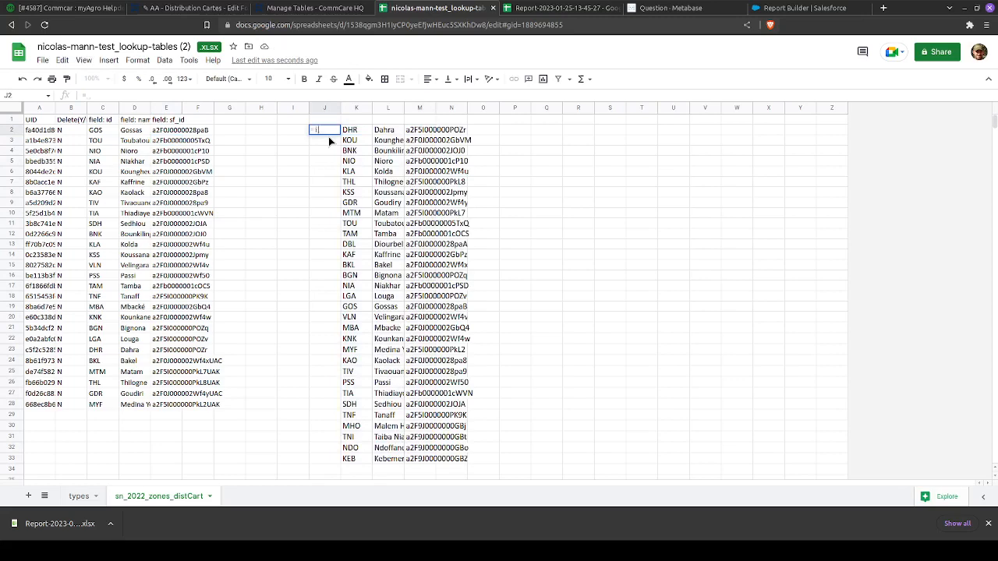
type("if")
key("Tab")
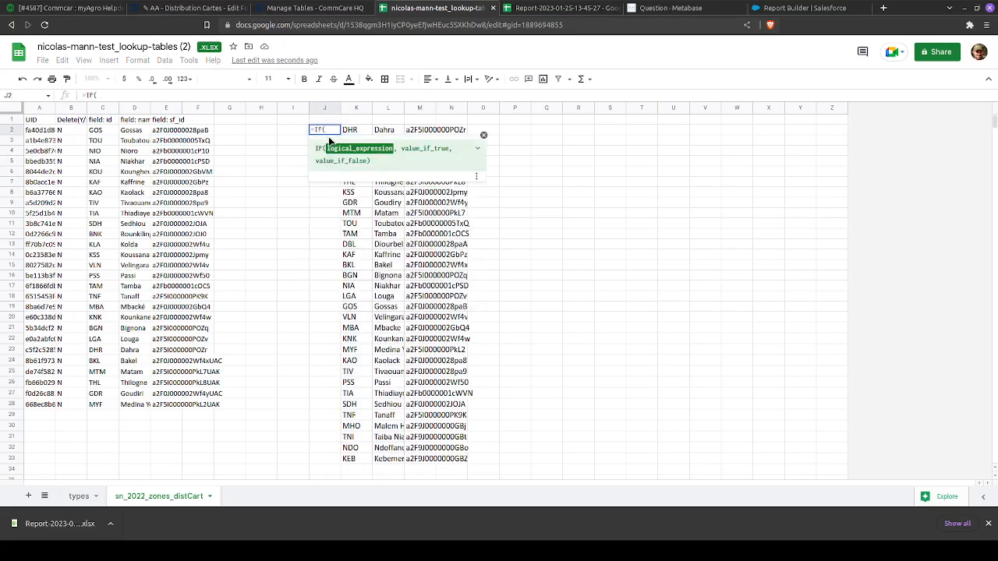
type("isna")
key("Tab")
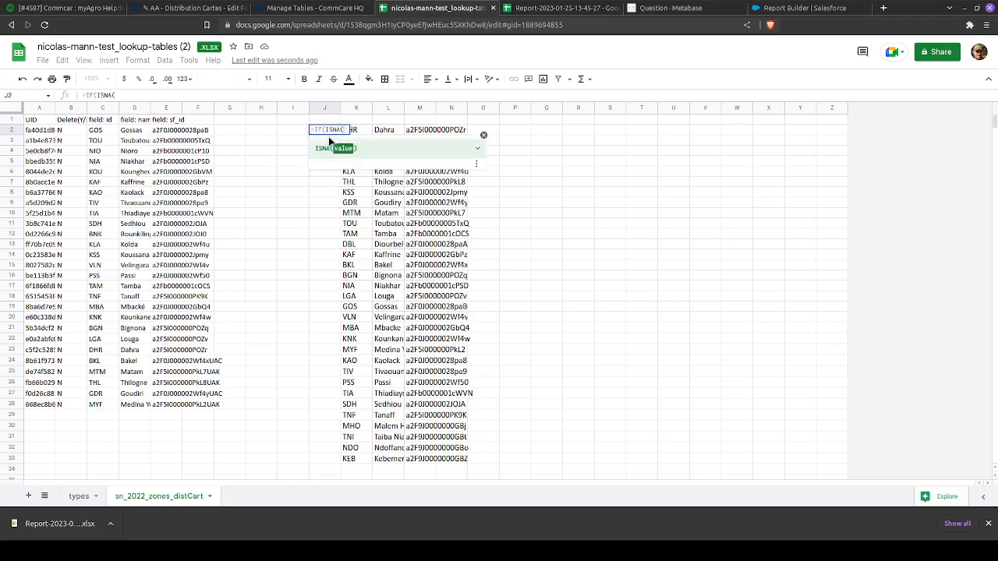
type("vlookup")
key("Tab")
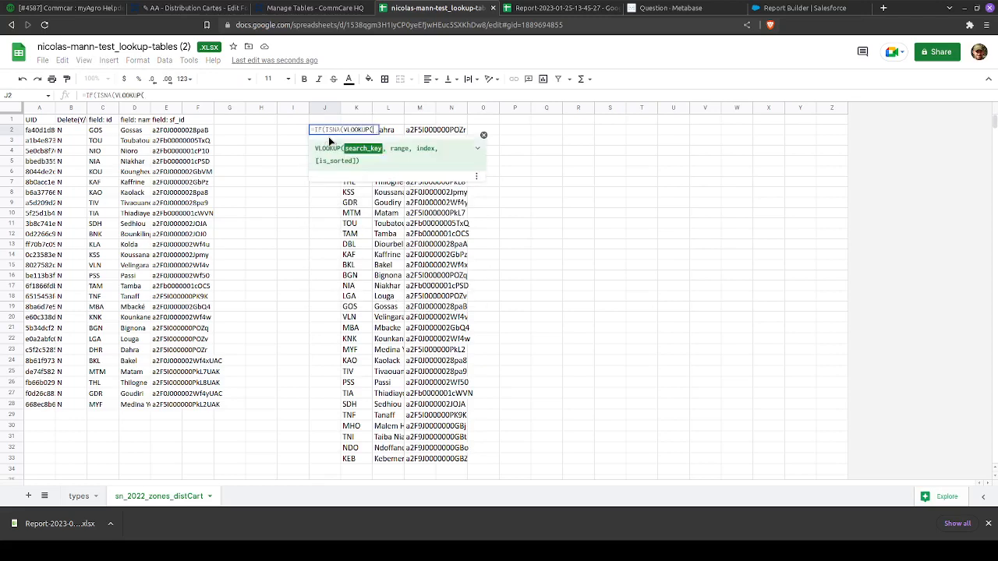
key("Right")
type(",")
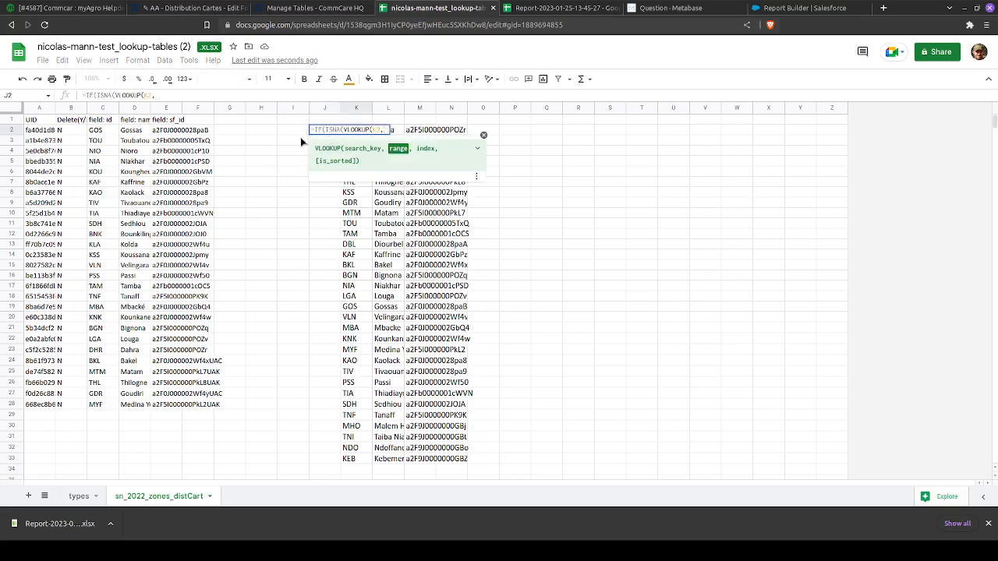
left_click(101, 109)
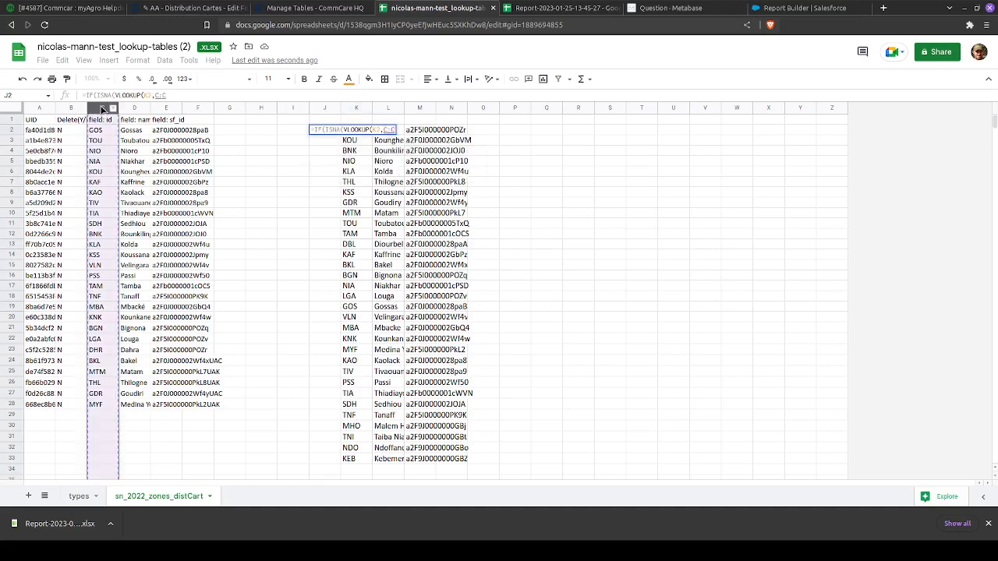
type(",1,0))")
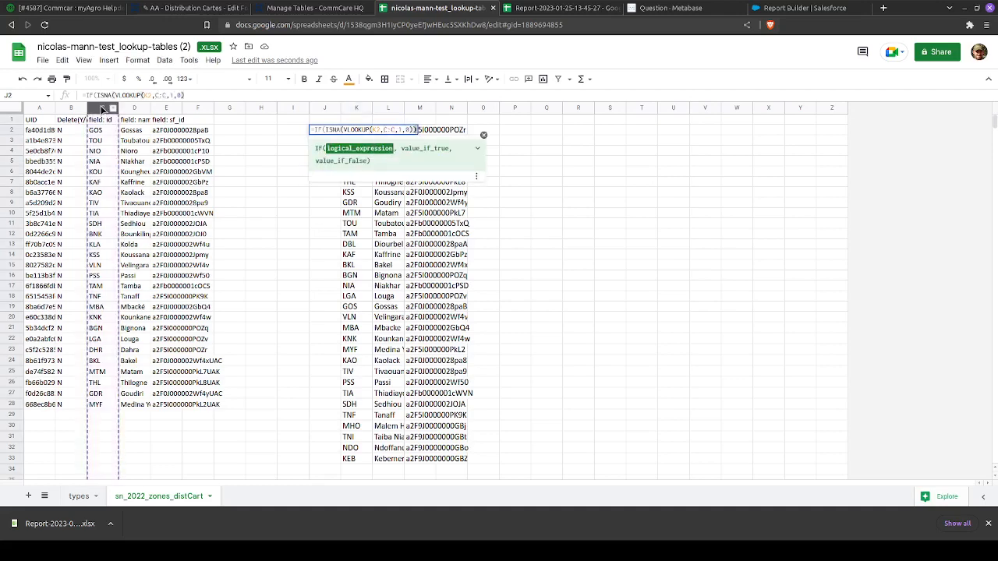
type(",\"")
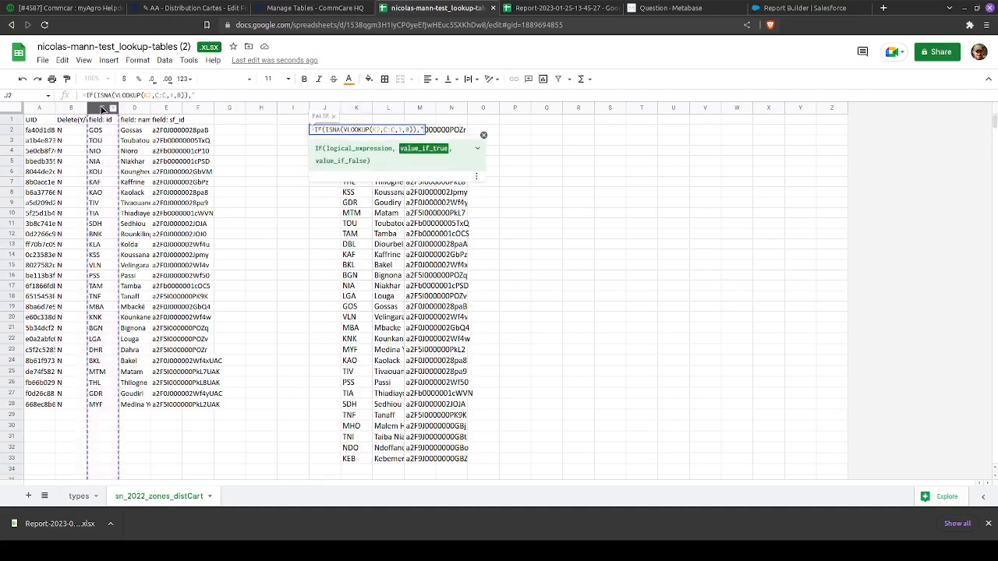
type("new\")")
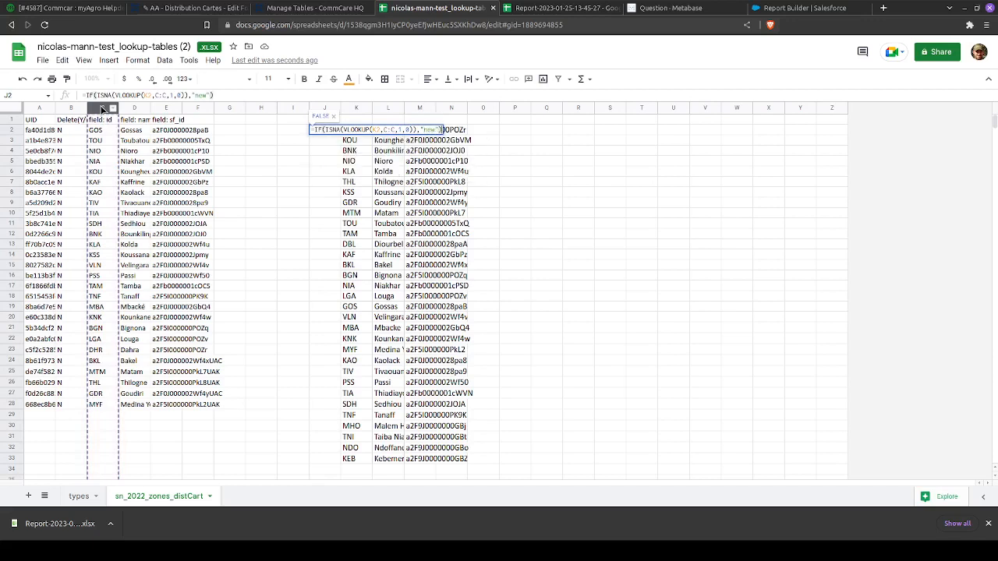
key("Return")
Add an empty false value to the J2 formula and fill it down to J33
key("Up")
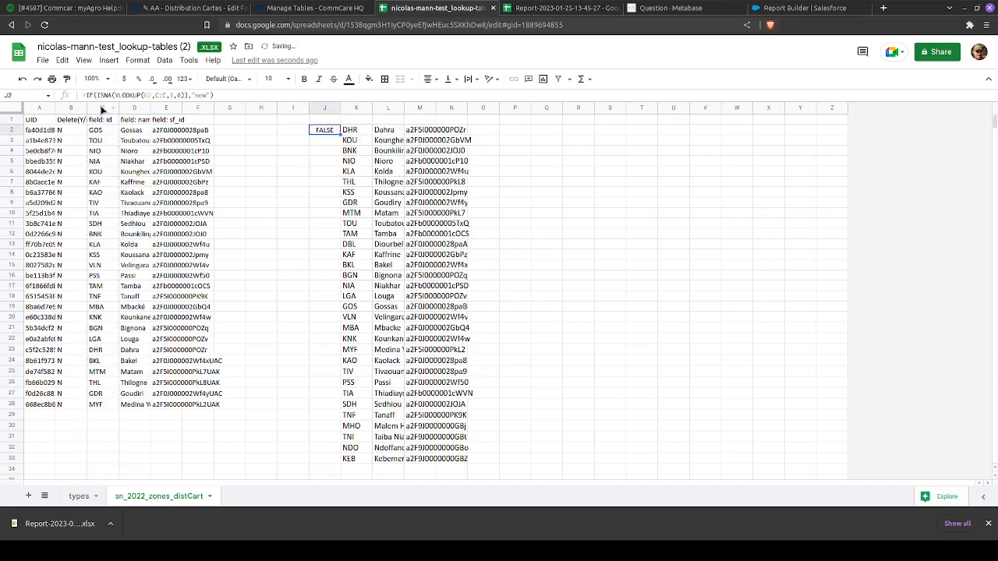
left_click(211, 94)
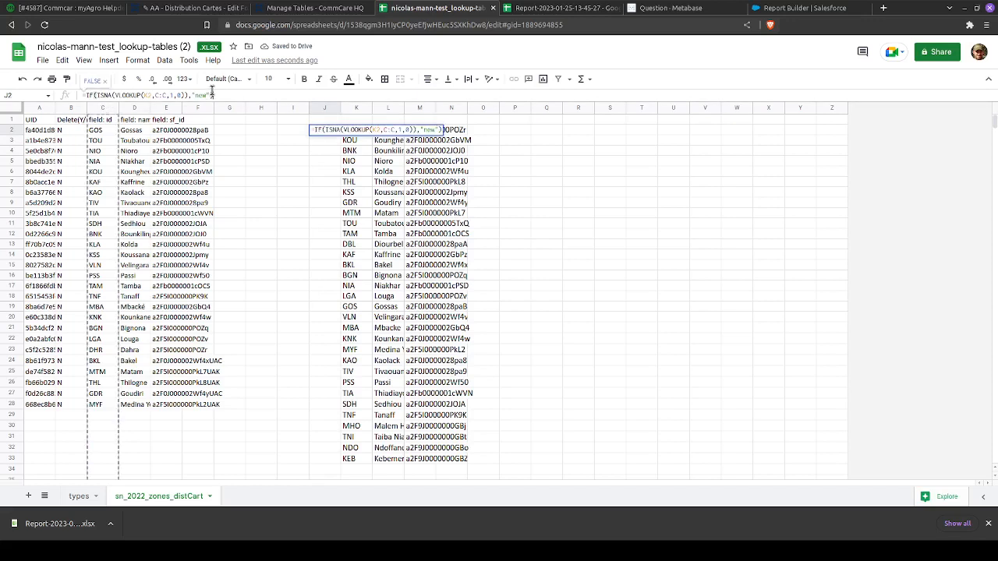
type(",")
key("ctrl+Return")
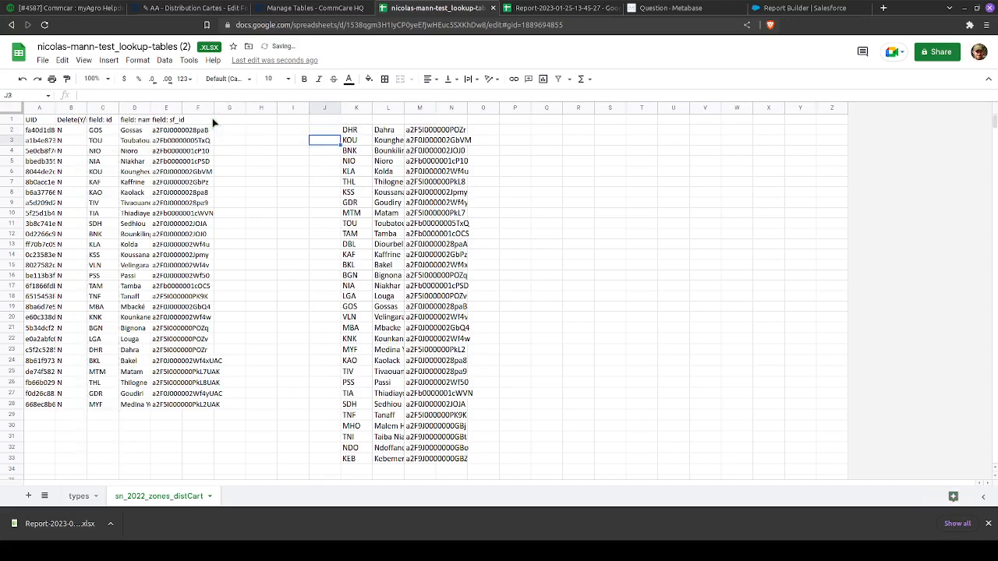
key("Right")
key("ctrl+Down")
key("Left")
key("ctrl+shift+Up")
key("ctrl+d")
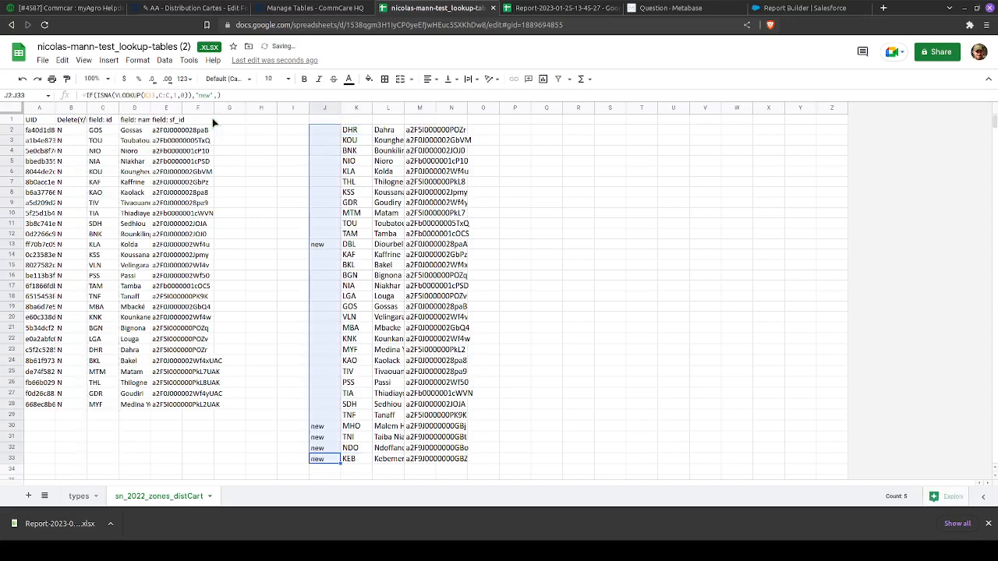
Enter new as the header of the flag column in J1
left_click(328, 129)
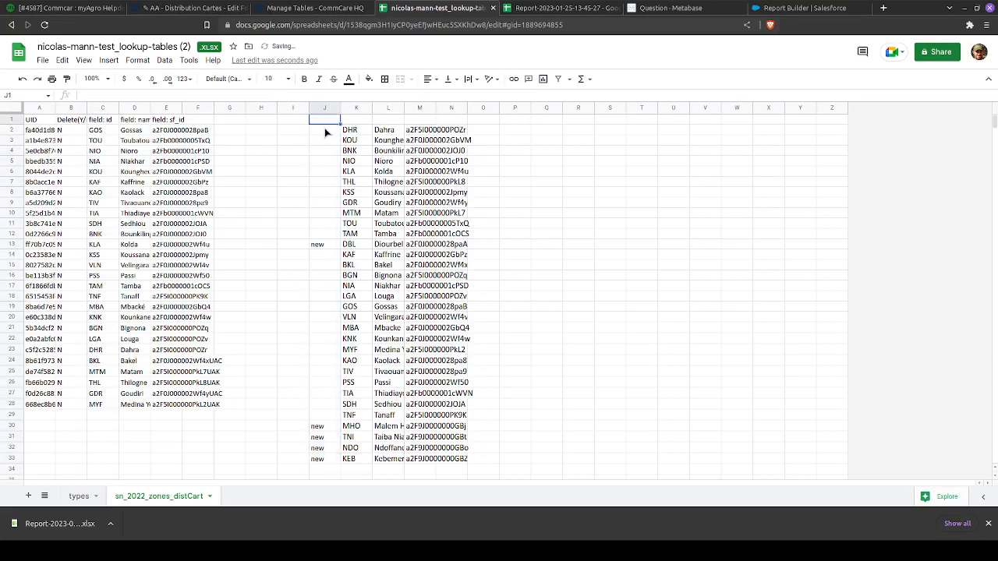
left_click(331, 121)
type("new")
key("Tab")
Create a filter over J1:M33 and sort it by the new column from A to Z
key("Left")
key("shift+Right")
key("shift+Right")
key("shift+Right")
key("shift+Right")
key("shift+Left")
key("ctrl+shift+Down")
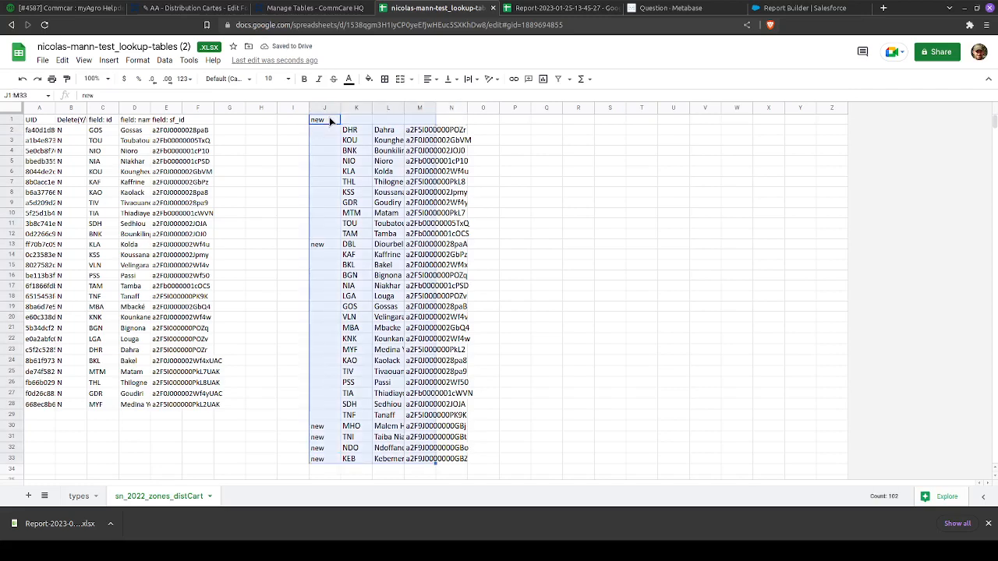
left_click(559, 78)
left_click(336, 119)
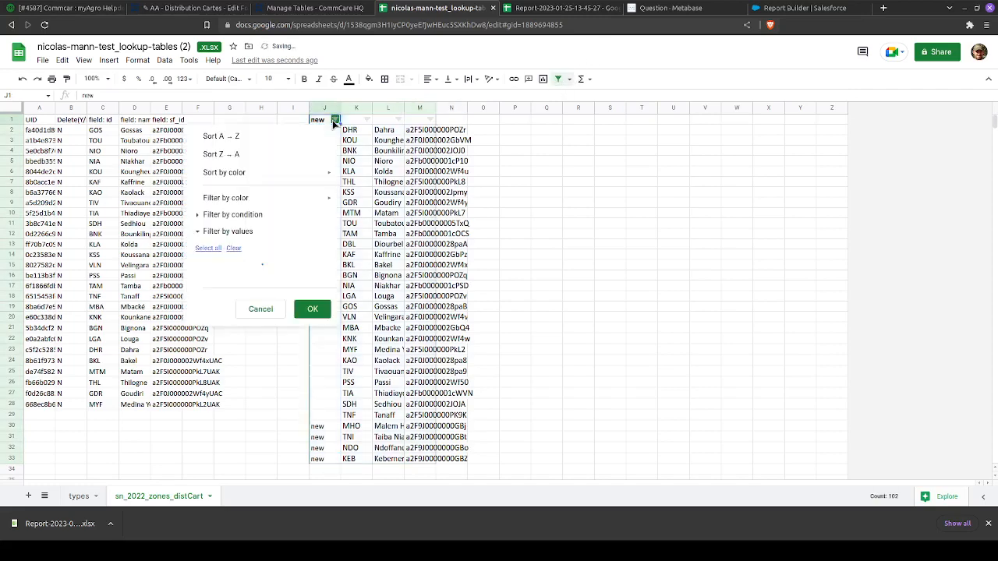
left_click(328, 138)
Copy the flagged zones in K2:M6 into the lookup table from C29 and check them against the Freshdesk ticket
left_click_drag(350, 130, 425, 171)
key("ctrl+c")
left_click(92, 415)
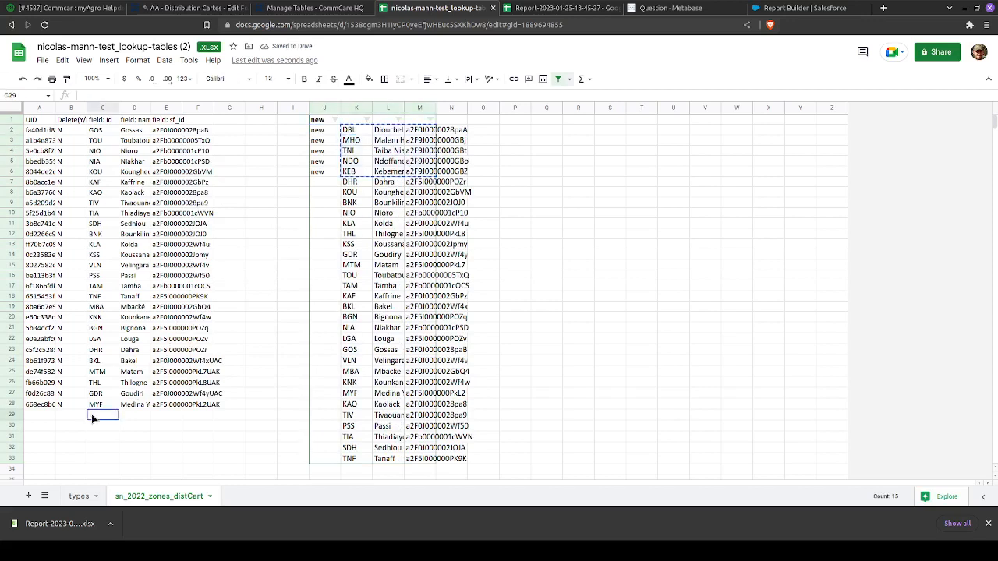
key("ctrl+v")
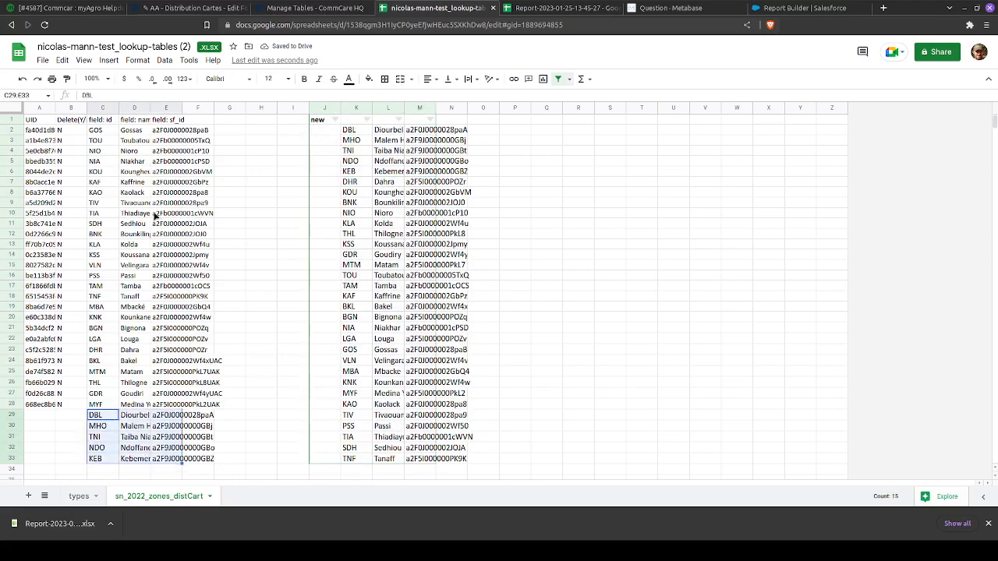
key("ctrl+1")
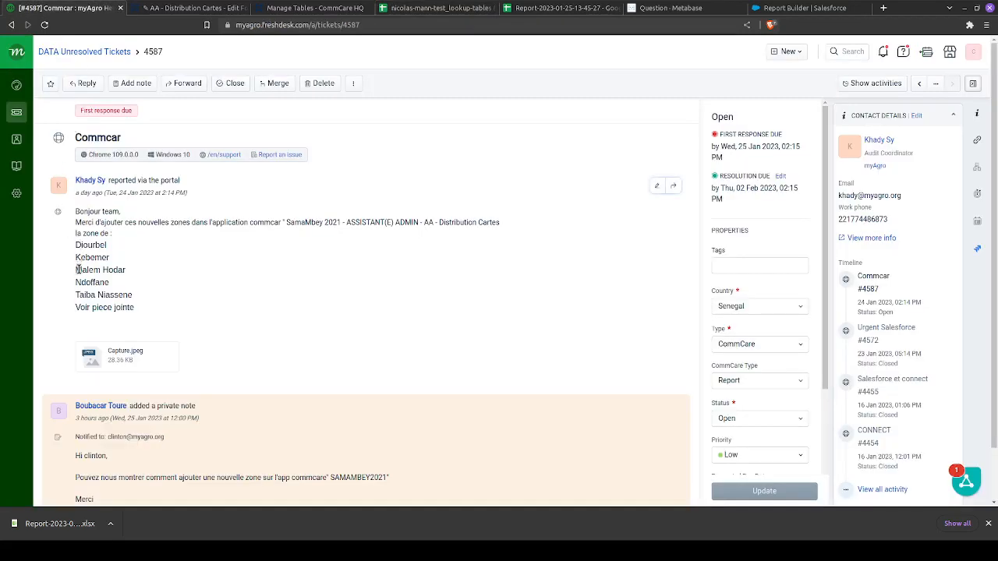
left_click(436, 8)
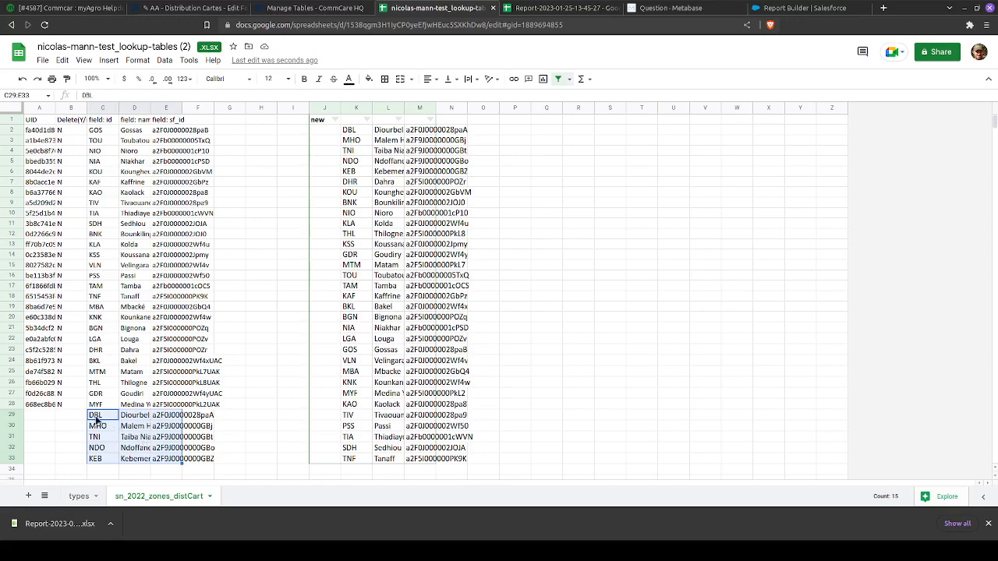
Enter N in the Delete(Y/N) column for the added zones in B29:B33
scroll(96, 420, "down", 1)
left_click(78, 375)
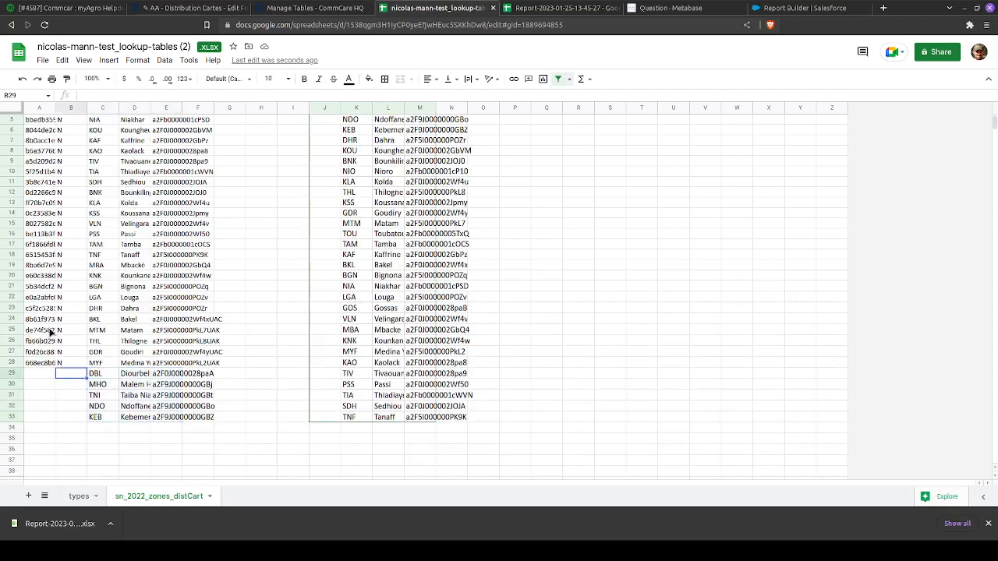
type("N")
key("Return")
scroll(50, 331, "up", 1)
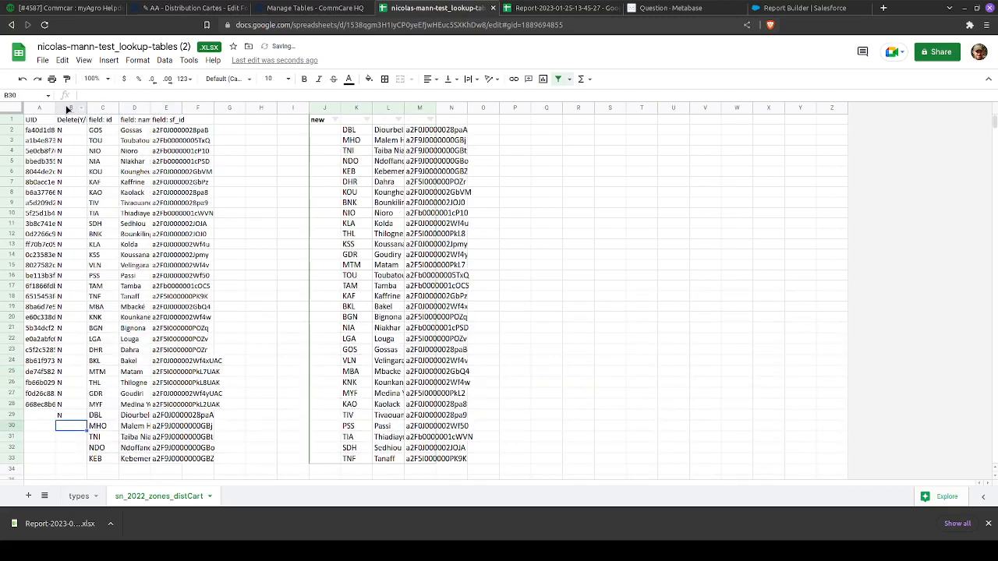
left_click(70, 120)
scroll(71, 413, "down", 2)
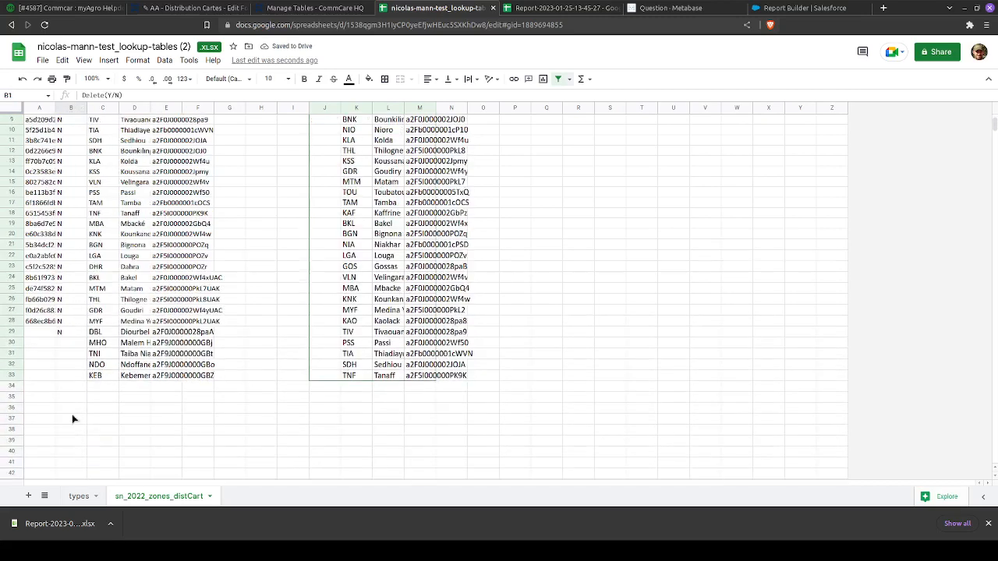
left_click(75, 344)
type("N")
key("Return")
type("N")
key("Return")
type("N")
key("Return")
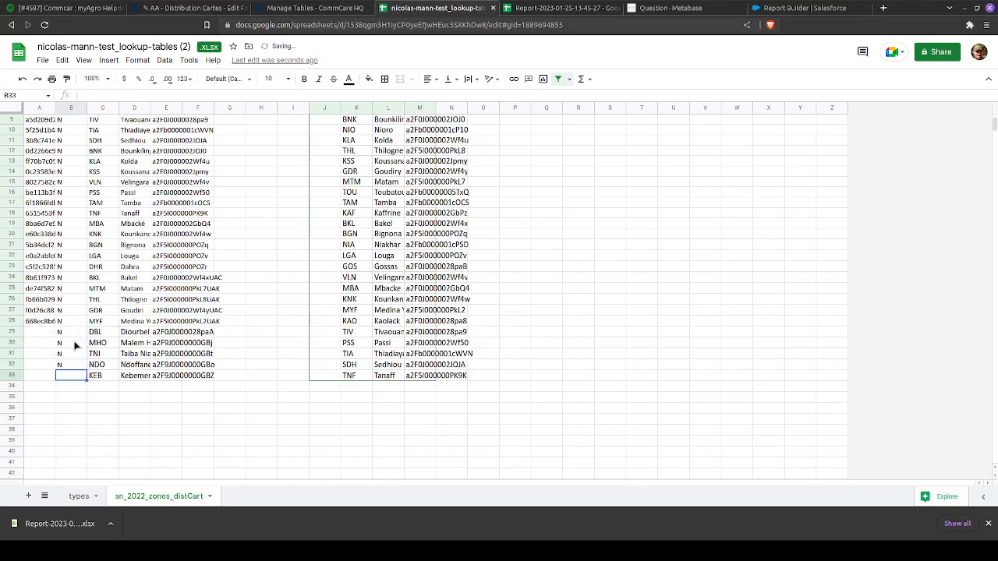
left_click(294, 331)
Delete the helper columns J to O from the sn_2022_zones_distCart sheet
scroll(299, 333, "up", 2)
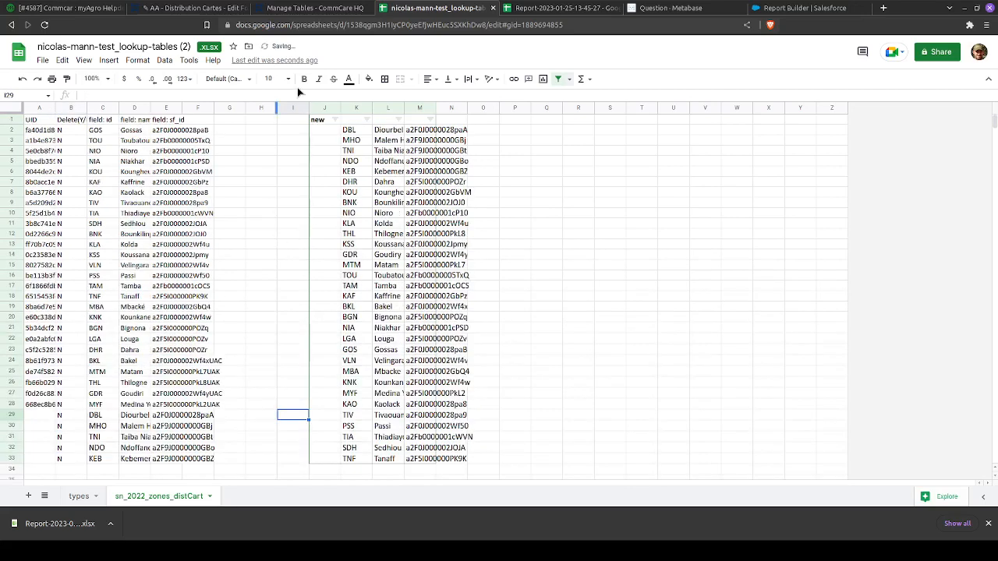
left_click_drag(323, 108, 492, 108)
right_click(458, 129)
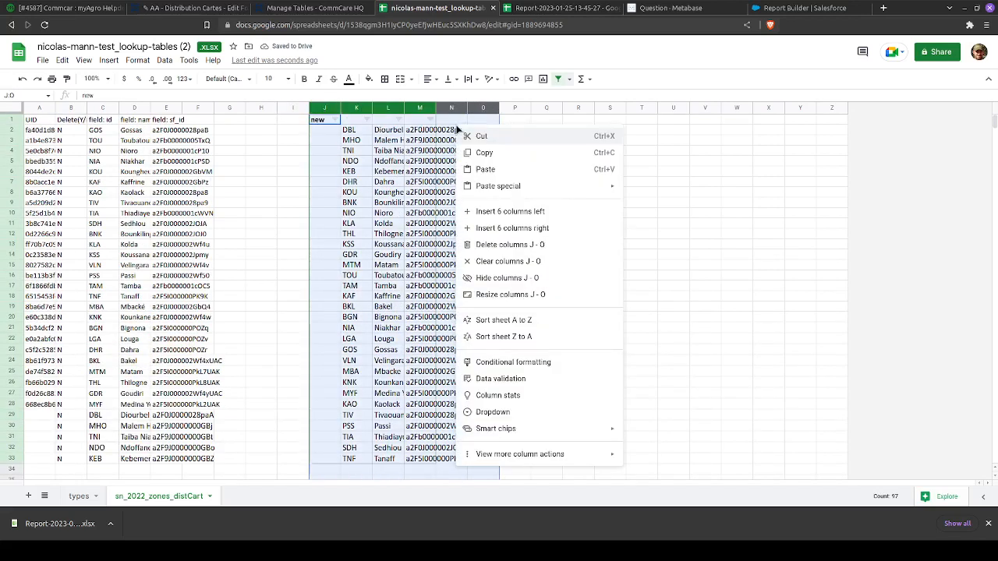
left_click(515, 245)
left_click(327, 265)
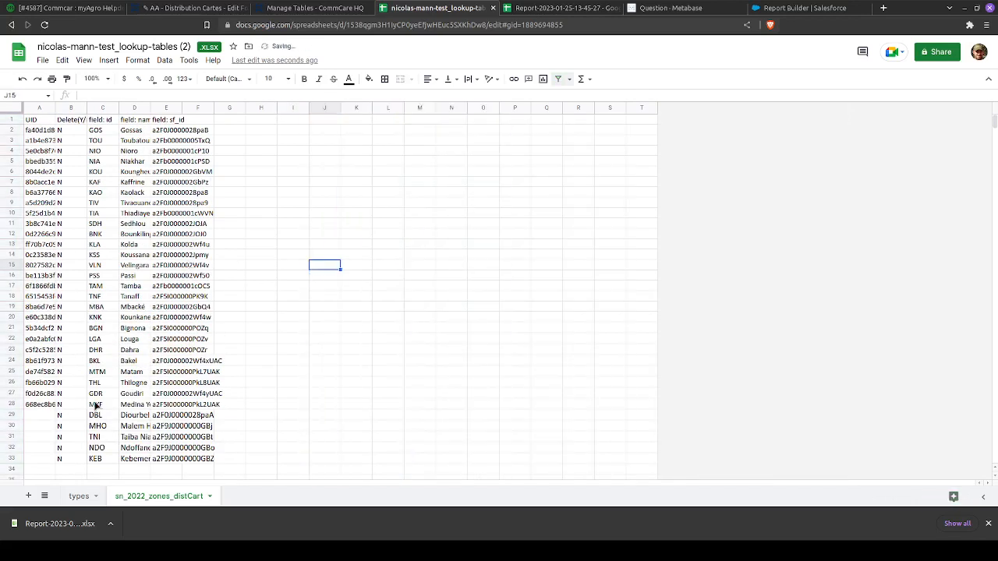
left_click(130, 416)
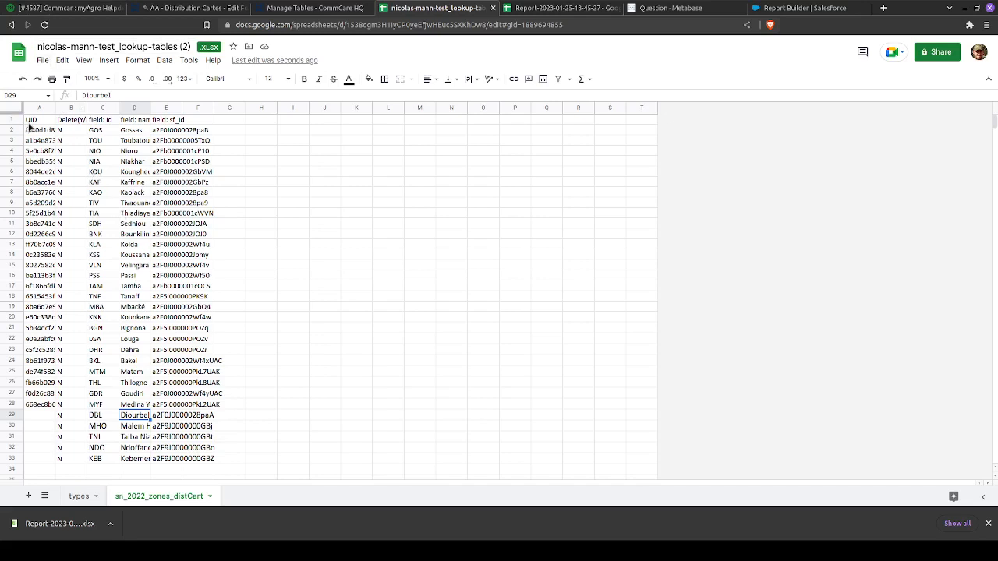
Review the existing zone rows in A2:E28 and compare their UID cells with those of the added zones in A29:A33
left_click_drag(35, 130, 166, 407)
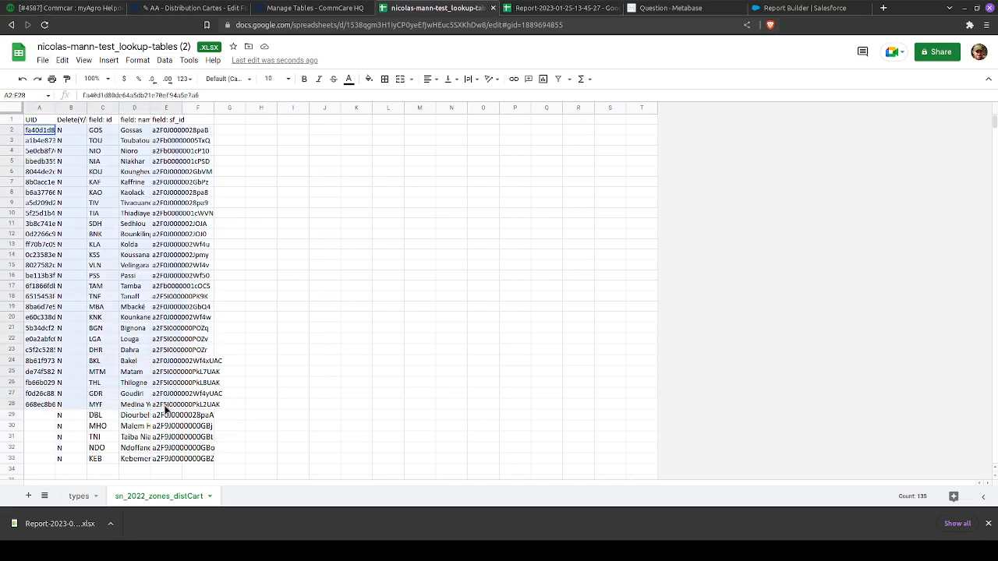
left_click(47, 404)
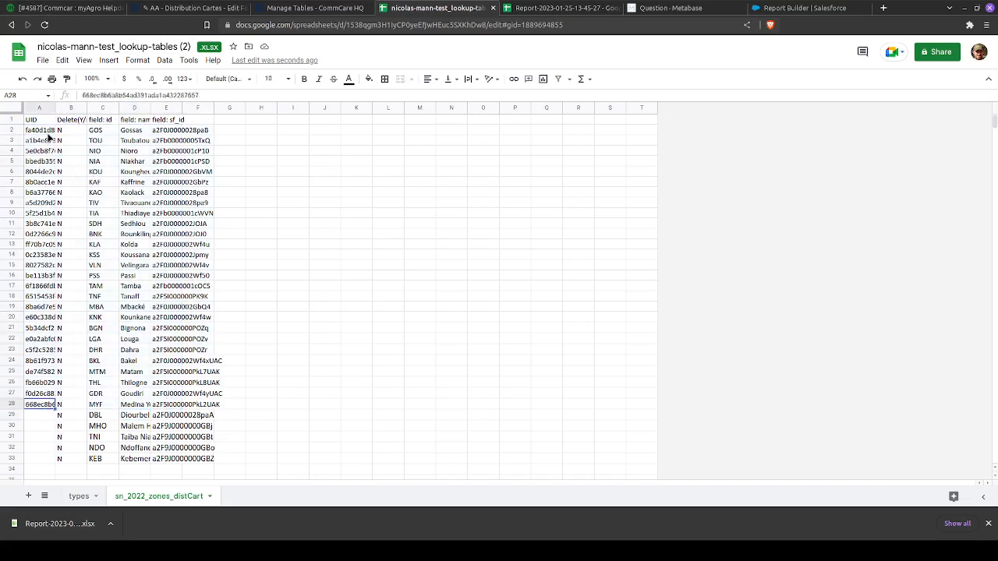
left_click_drag(46, 132, 37, 455)
left_click(37, 455)
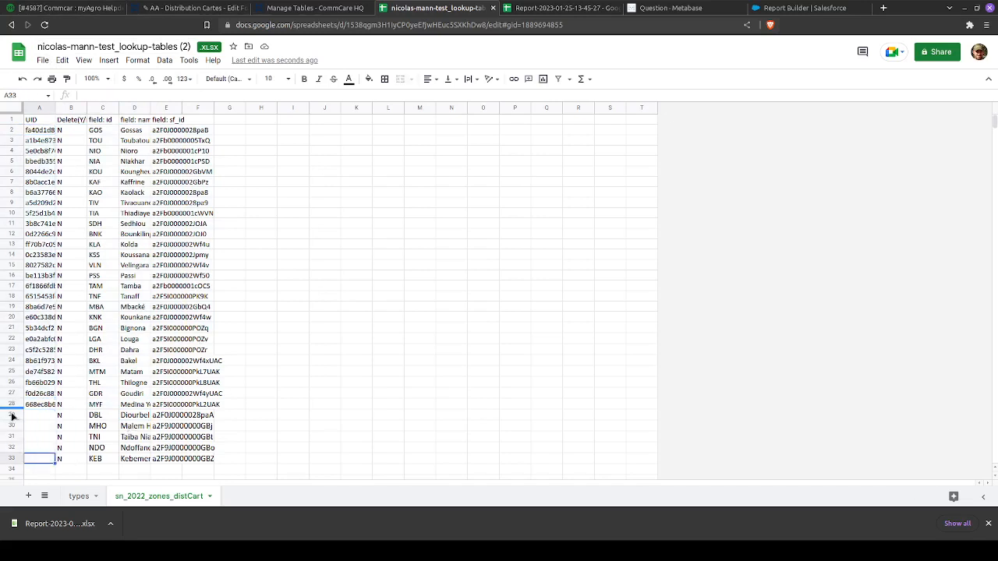
left_click_drag(37, 416, 41, 461)
left_click(43, 462)
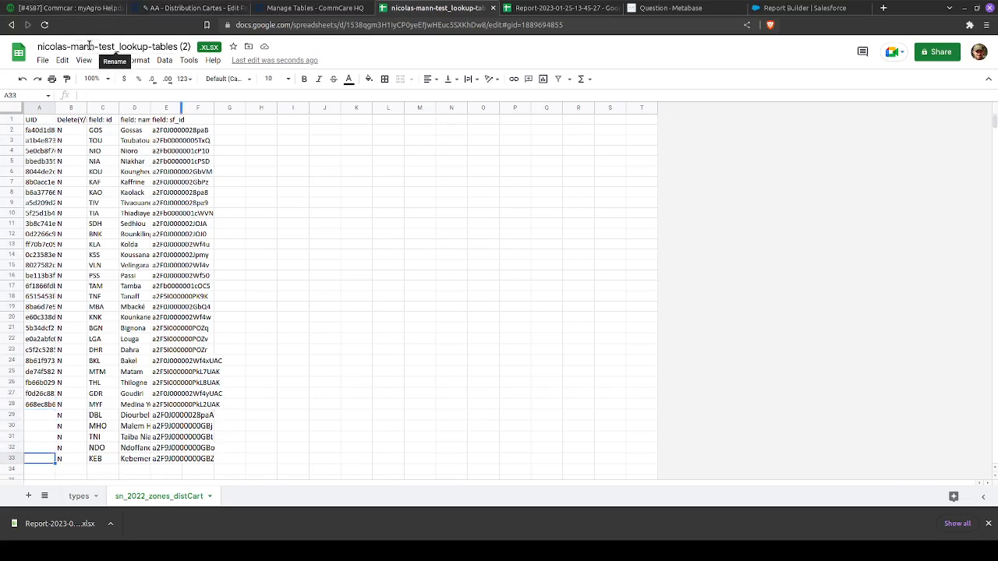
Rename the spreadsheet file as "new zones for samambey 2021"
left_click(43, 60)
left_click(82, 46)
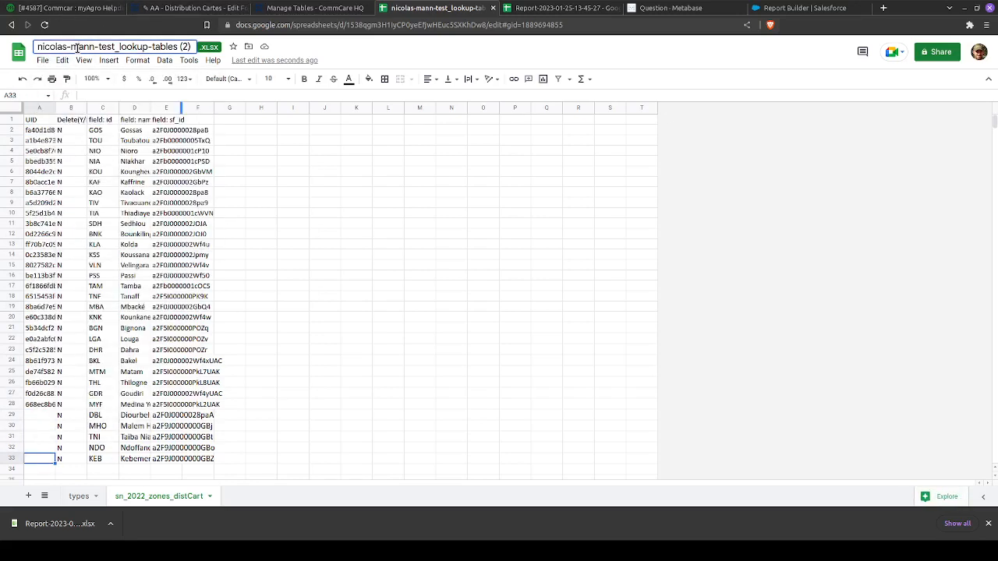
double_click(83, 47)
triple_click(77, 46)
type("new zones")
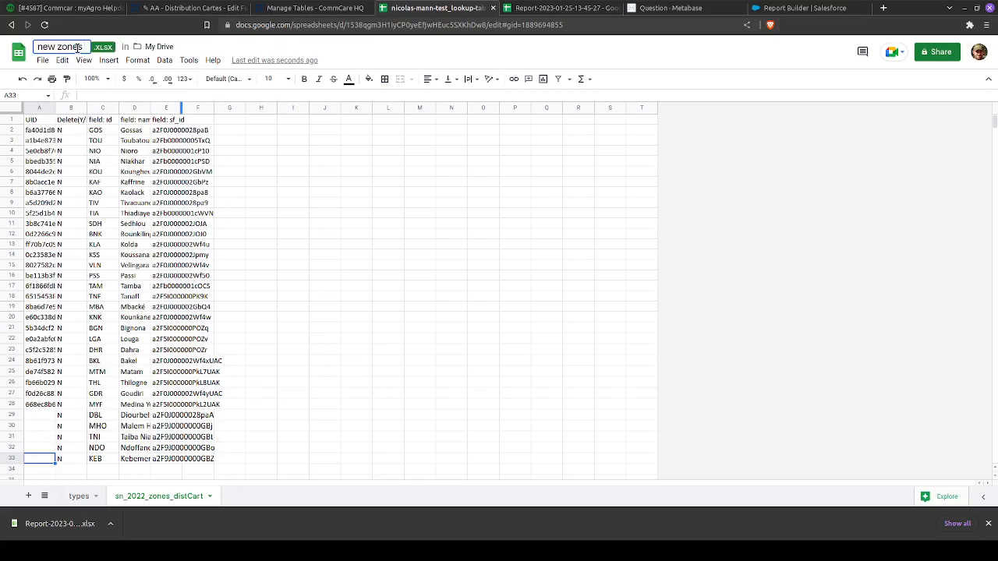
type("for ")
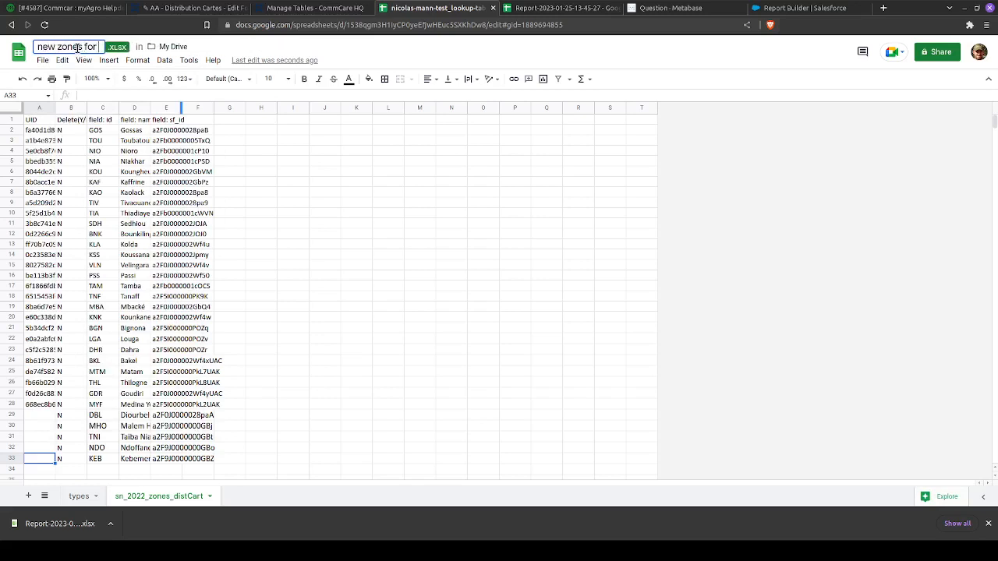
type("samambey 2021")
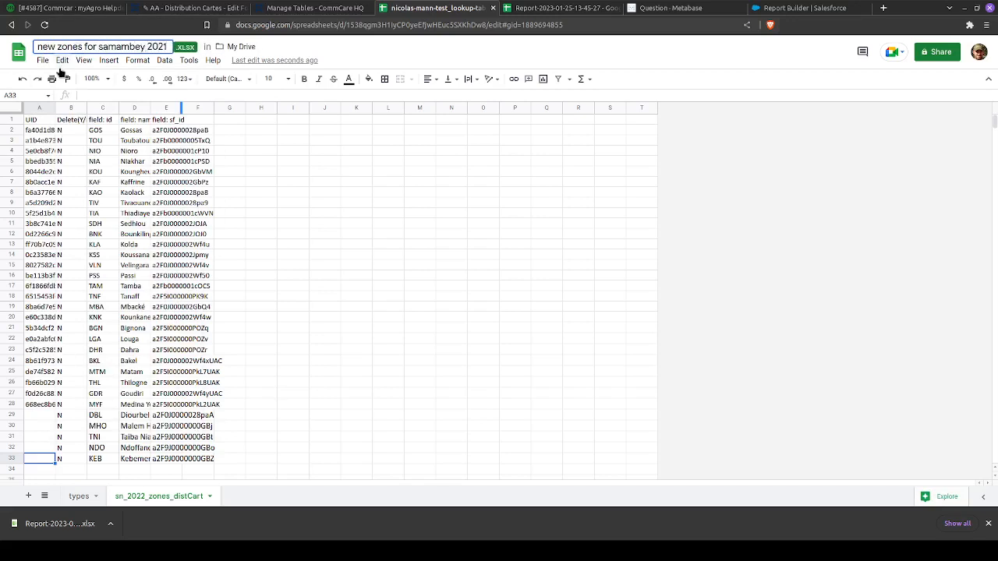
Download the renamed spreadsheet as a Microsoft Excel (.xlsx) file
left_click(42, 60)
mouse_move(90, 205)
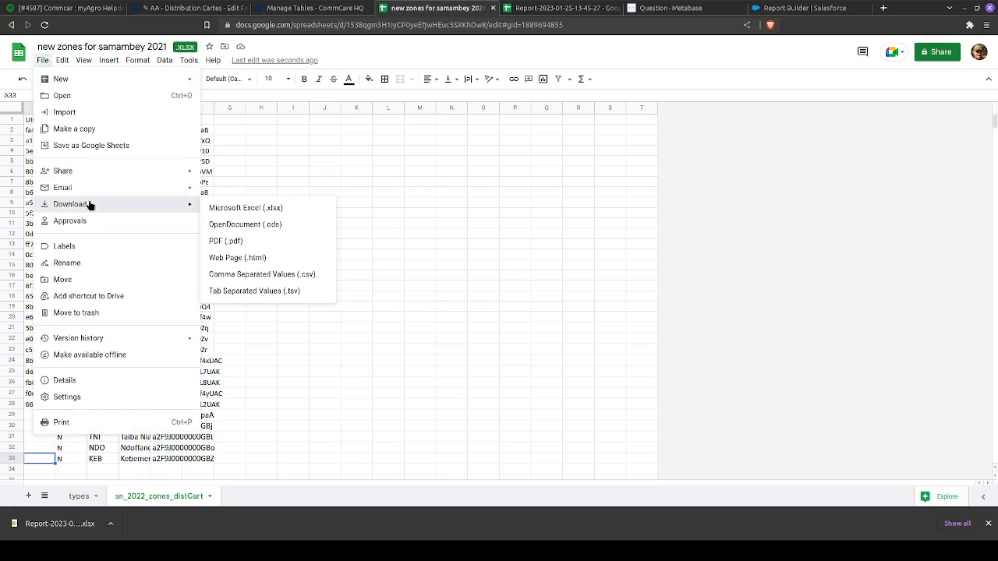
left_click(263, 208)
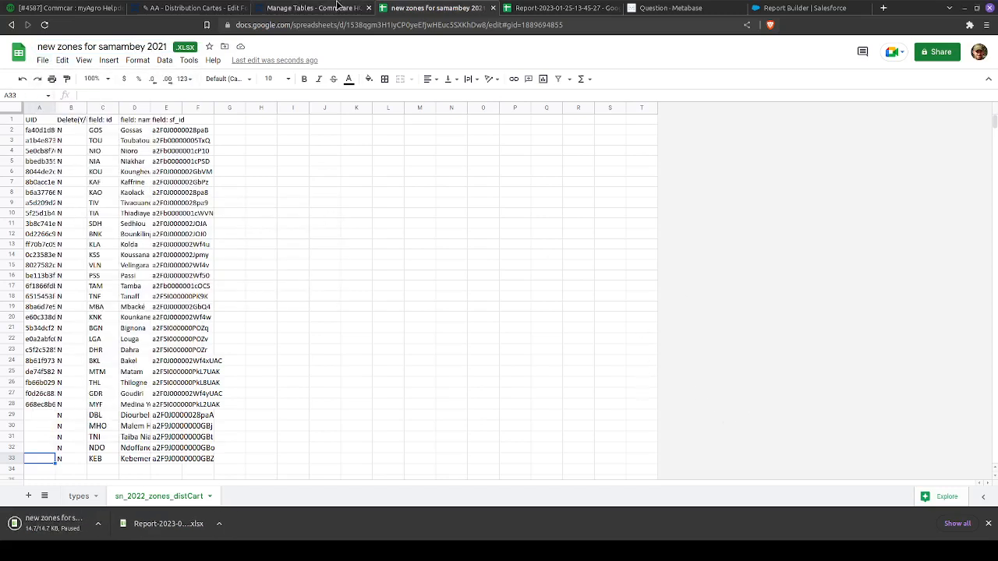
Switch to CommCare HQ's Manage Tables page and choose "new zones for samambey 2021.xlsx" as the lookup tables file to upload
left_click(304, 8)
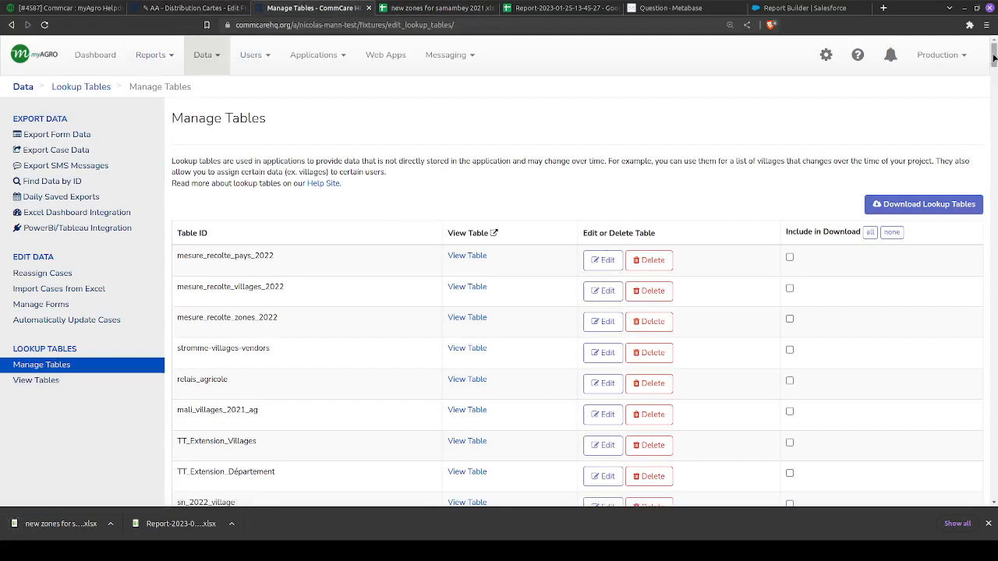
left_click_drag(994, 56, 993, 401)
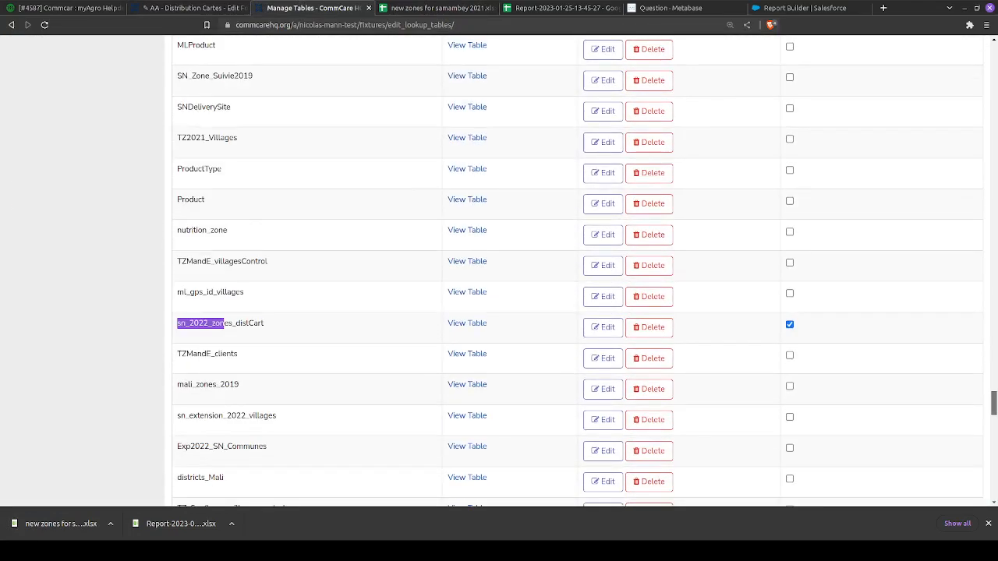
scroll(920, 433, "down", 9)
scroll(920, 433, "down", 10)
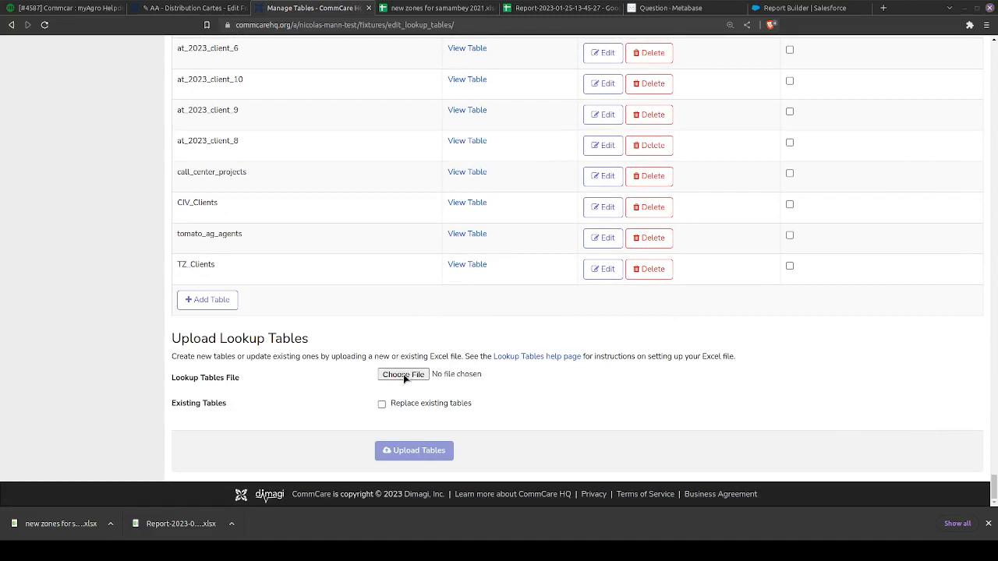
double_click(378, 137)
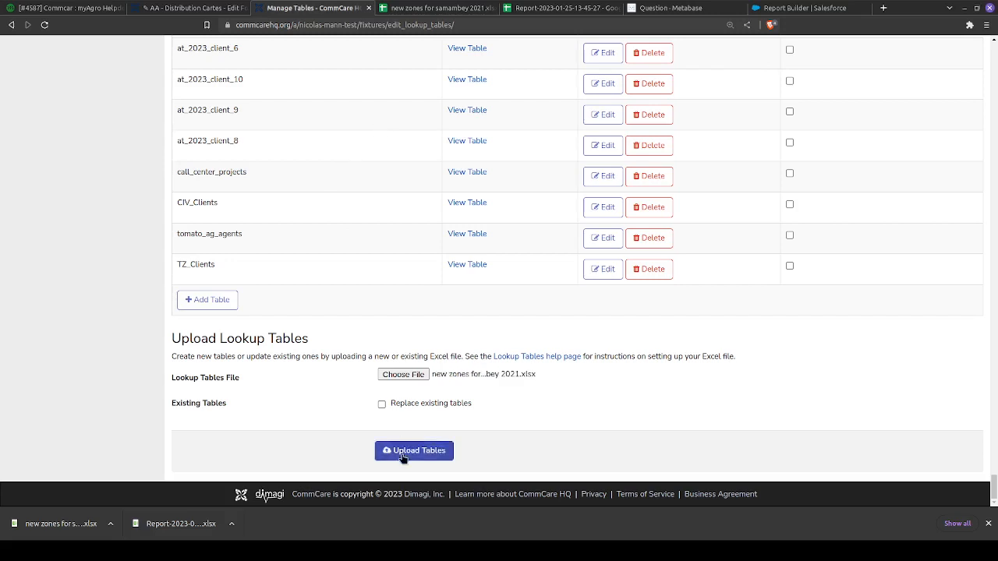
Turn on the Replace existing tables option for the upload and turn it off again
left_click(392, 407)
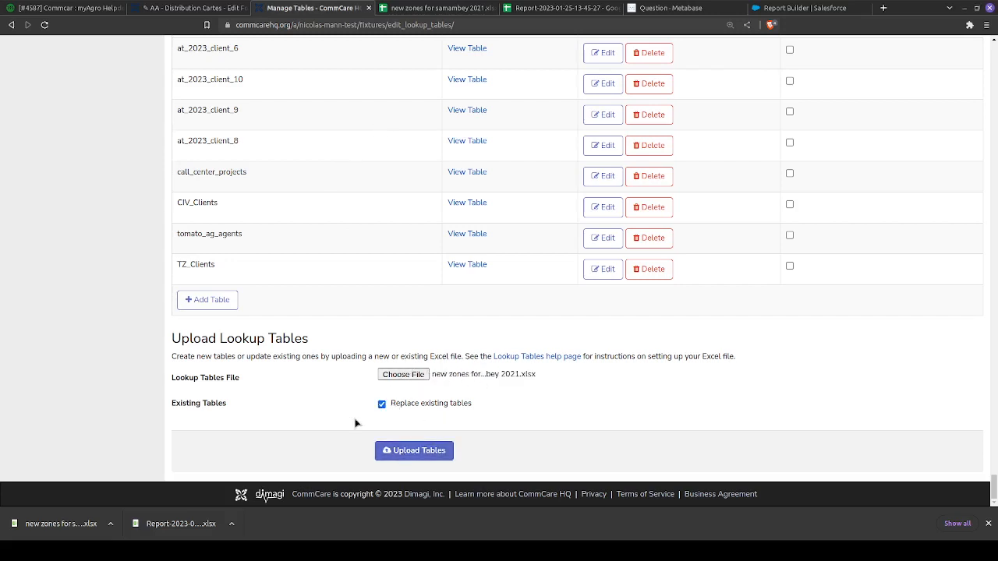
left_click(396, 404)
left_click_drag(173, 405, 256, 406)
left_click(256, 405)
Switch to the zones spreadsheet, clear the UIDs in A2:A28 and restore them
left_click(444, 7)
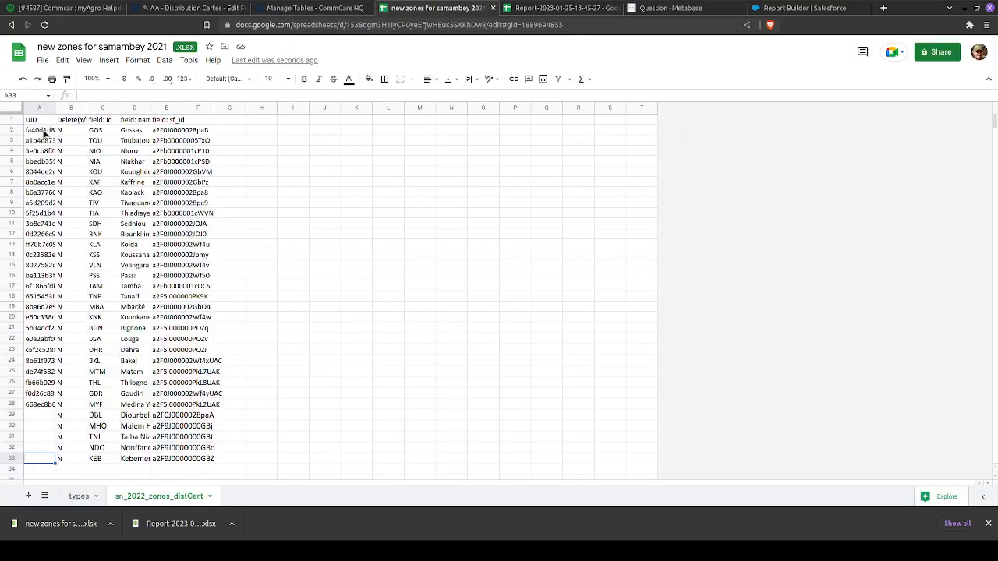
left_click_drag(44, 133, 45, 409)
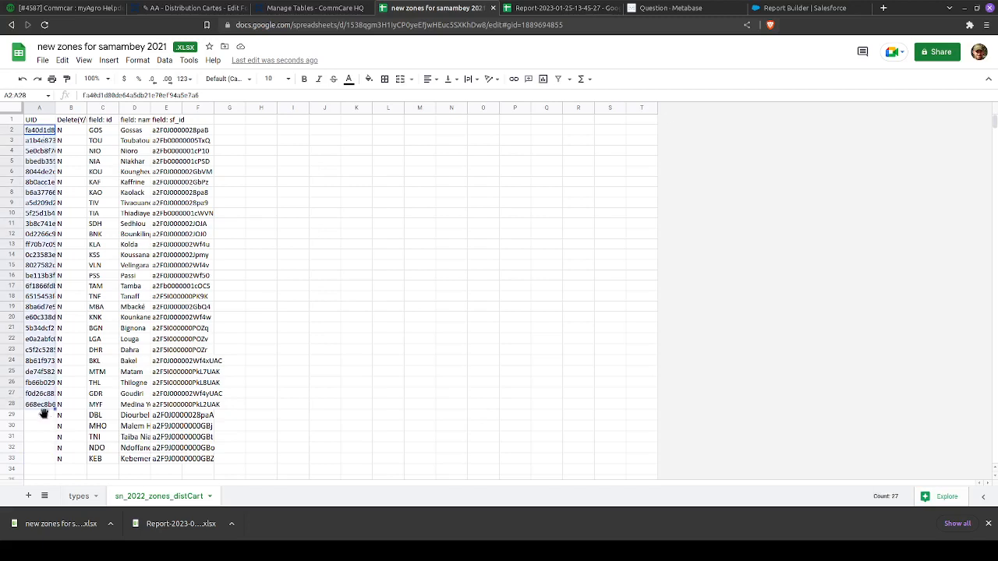
key("Delete")
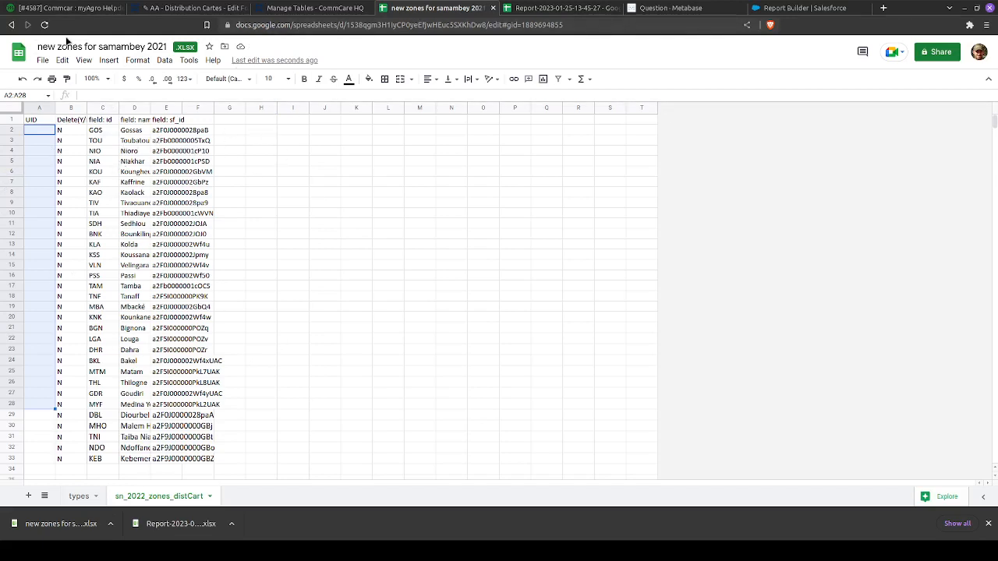
key("ctrl+v")
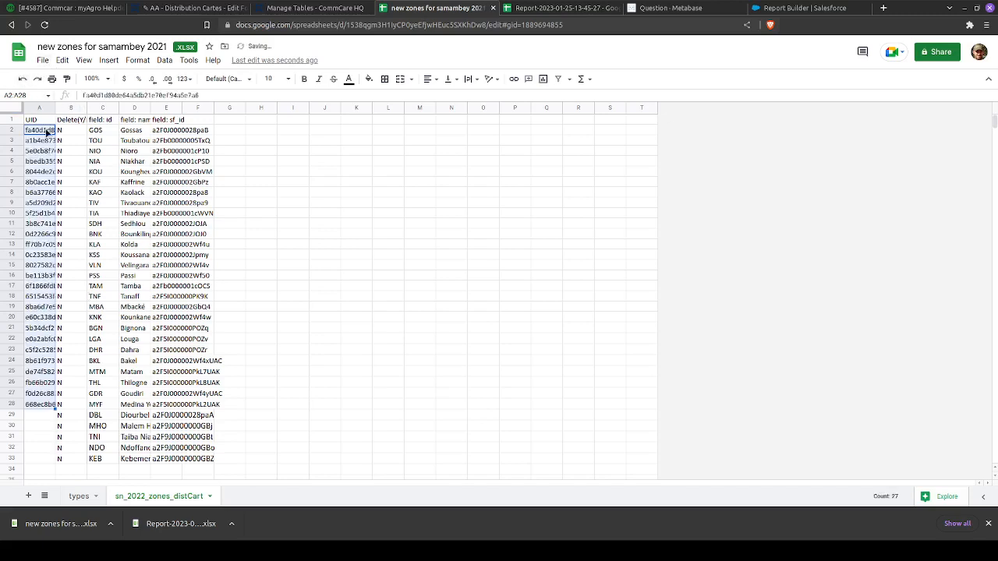
Review the last existing UID in A28 and the Delete(Y/N) values in B2:B33
left_click(38, 405)
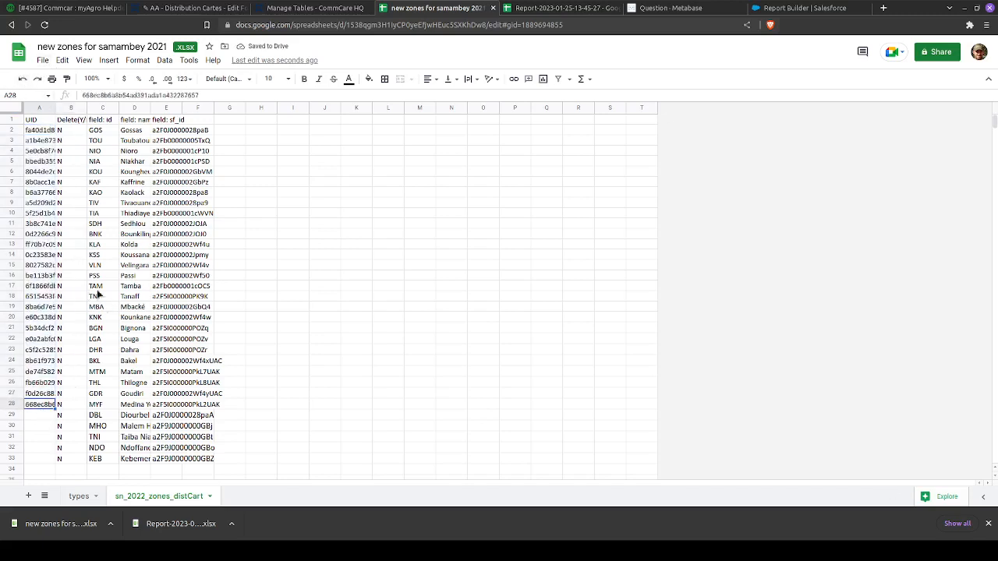
left_click_drag(74, 130, 69, 465)
left_click(70, 461)
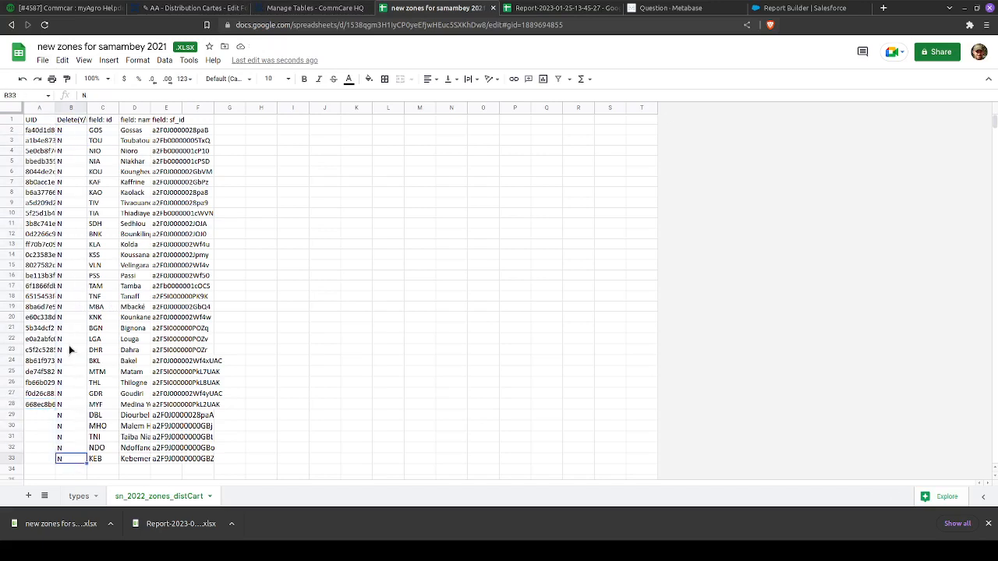
Switch back to CommCare HQ, upload the chosen lookup tables file without replacing existing tables, and check the upload status
left_click(355, 7)
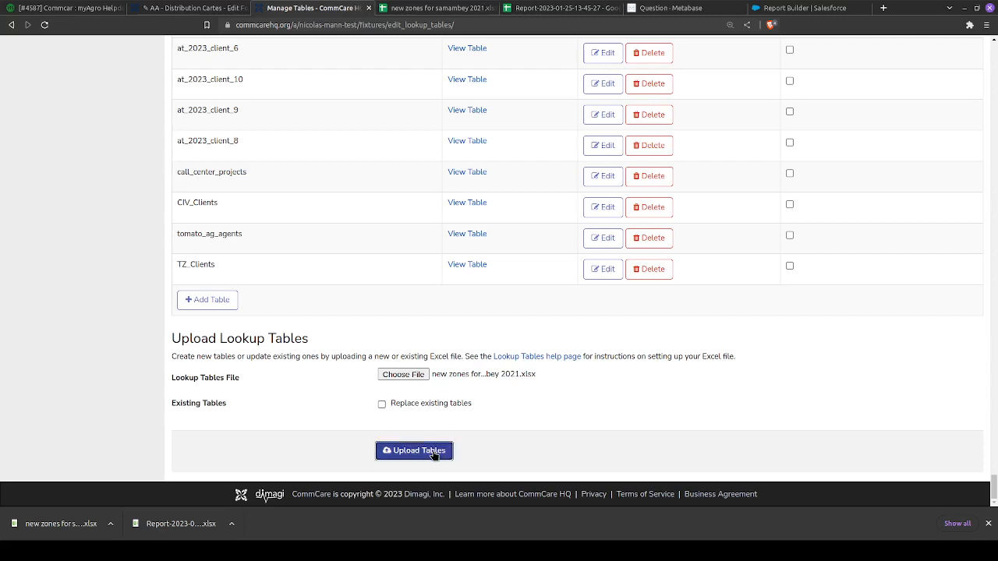
left_click(433, 450)
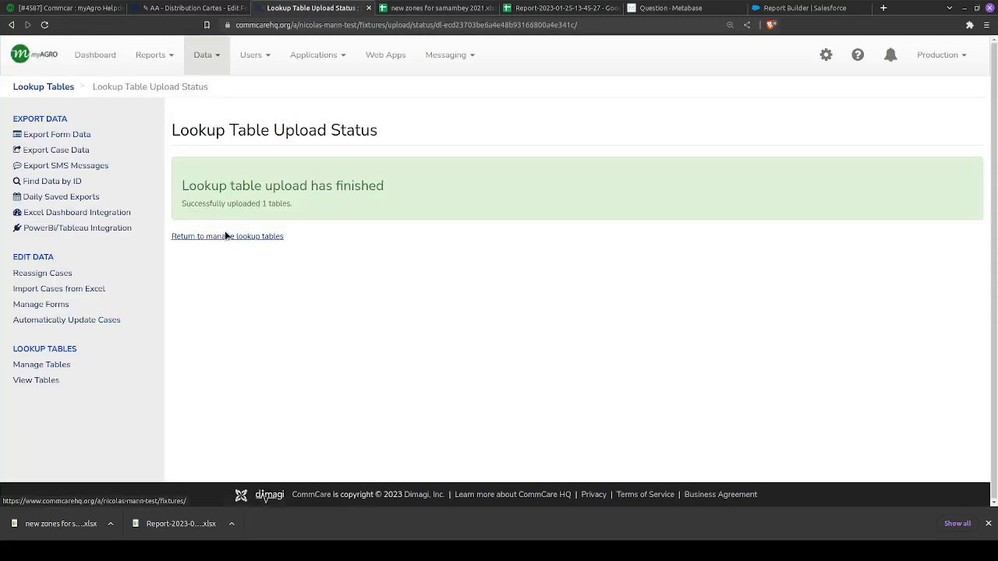
left_click_drag(187, 185, 489, 218)
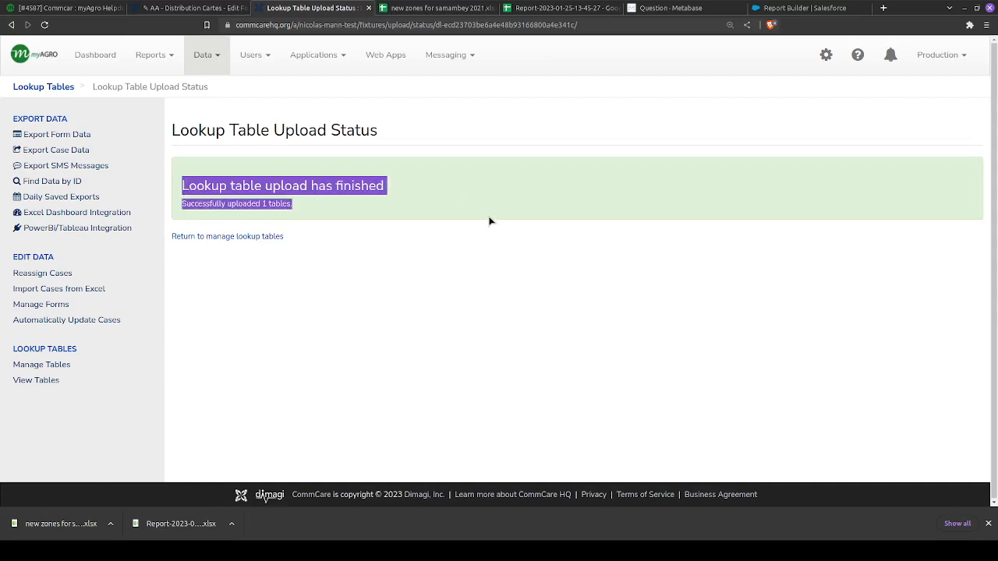
left_click(373, 229)
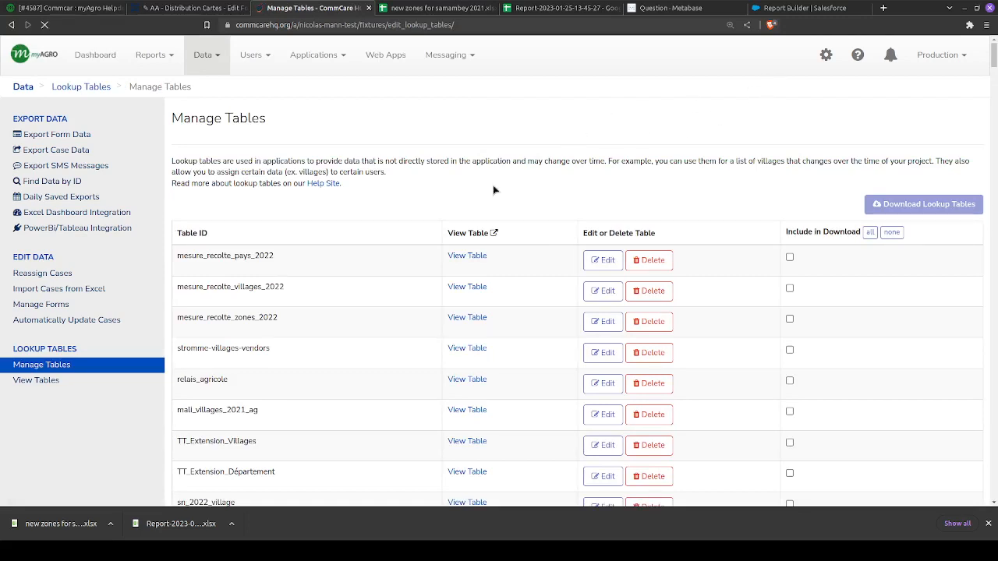
key("ctrl+f")
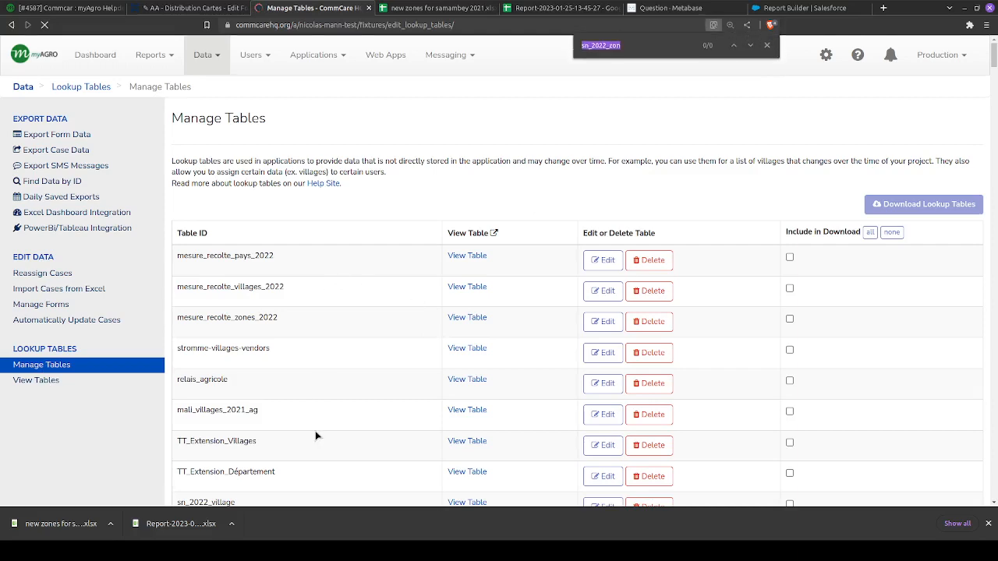
scroll(508, 115, "down", 2)
left_click(767, 47)
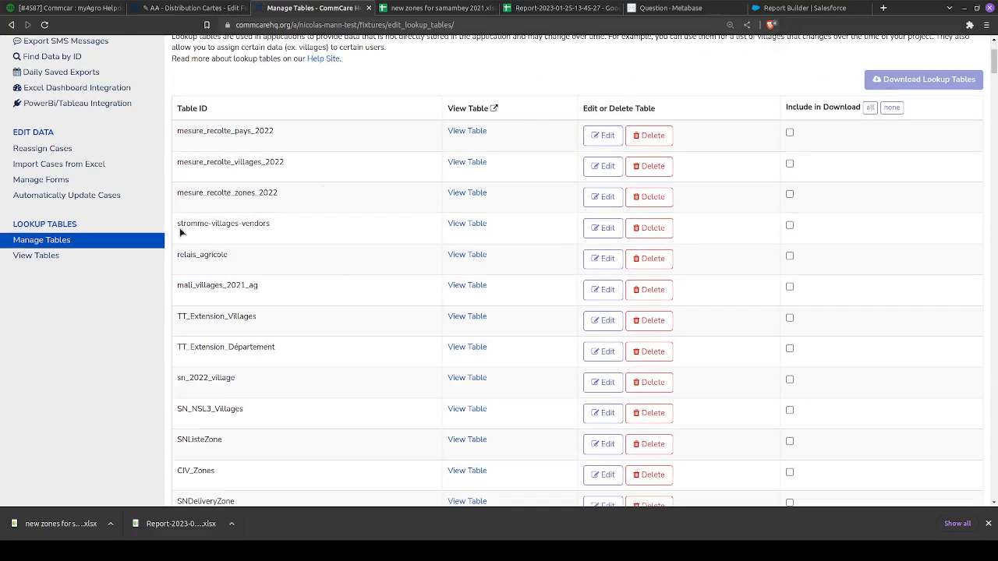
Open the sn_2022_zones_distCart lookup table for viewing by searching the table list for sn_2022
left_click(43, 256)
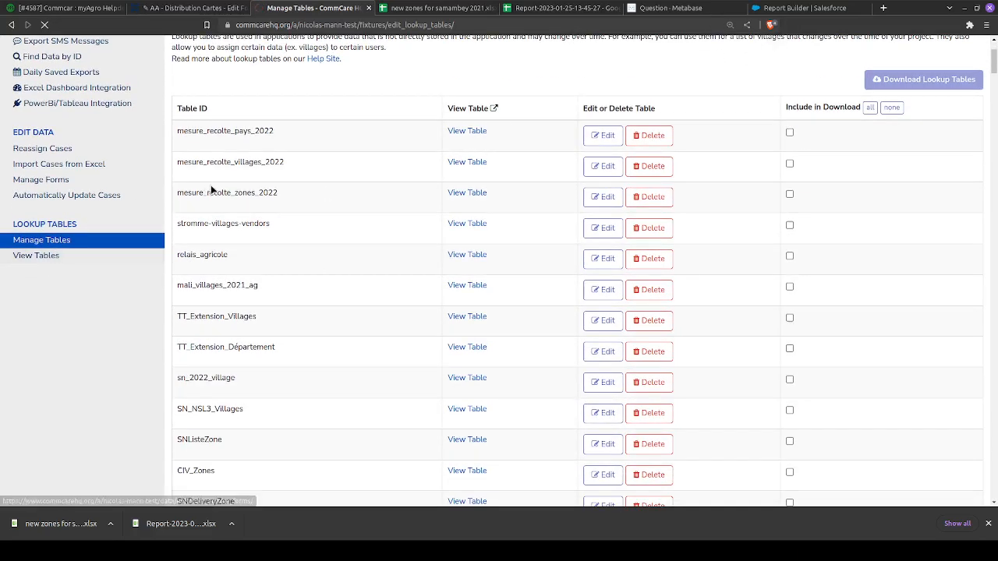
left_click(470, 202)
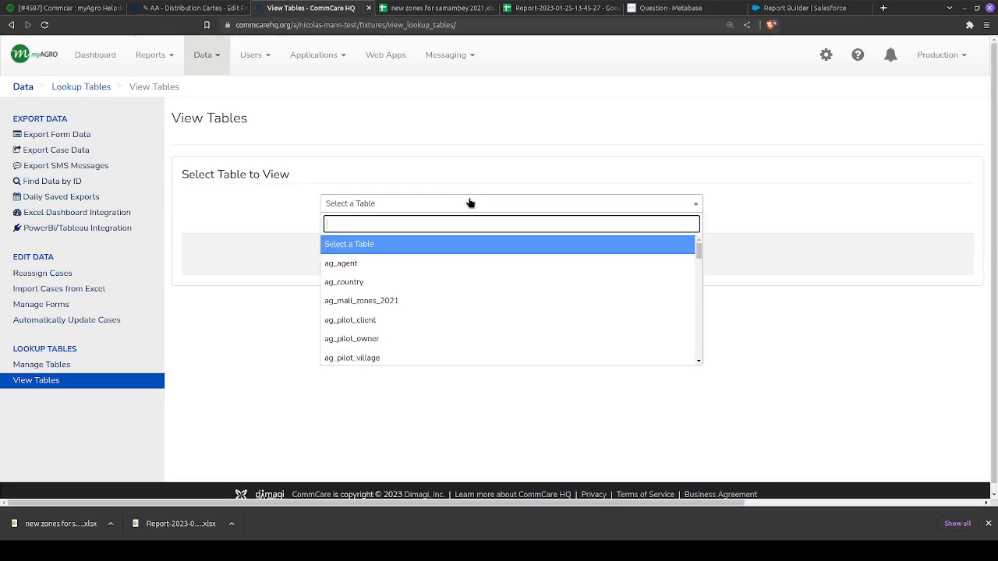
type("sn_2")
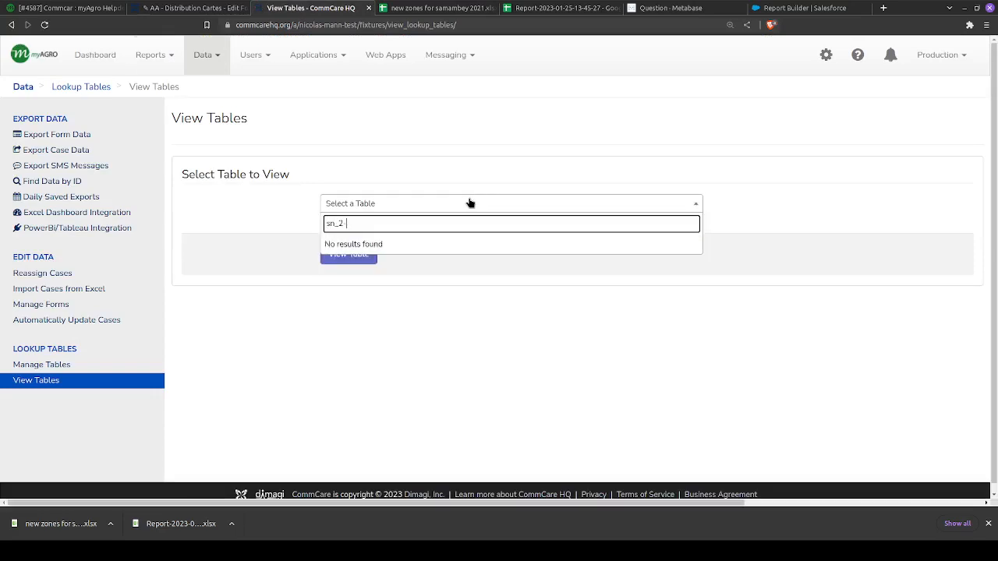
type("-22")
key("BackSpace")
key("BackSpace")
key("BackSpace")
type("022")
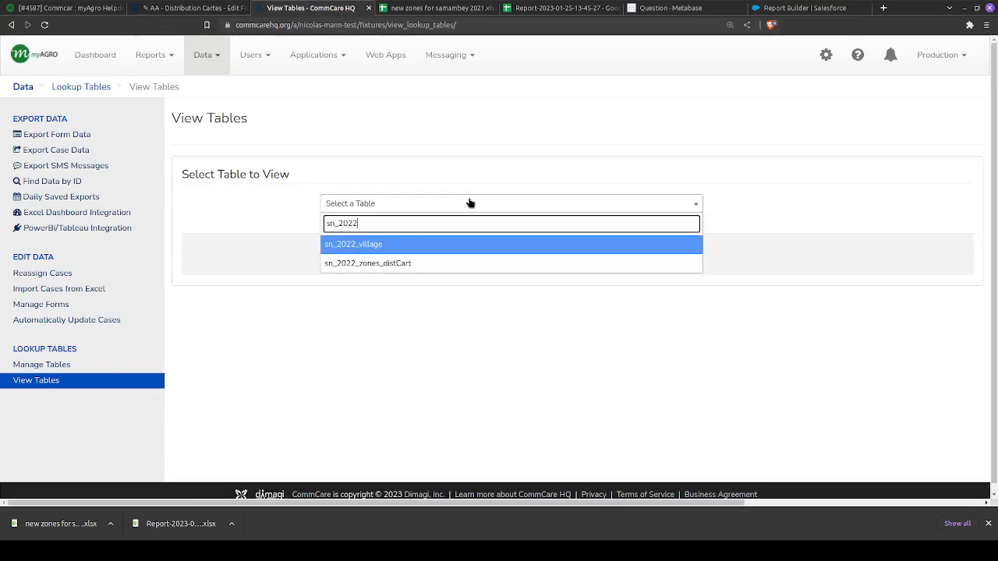
left_click(439, 267)
left_click(364, 257)
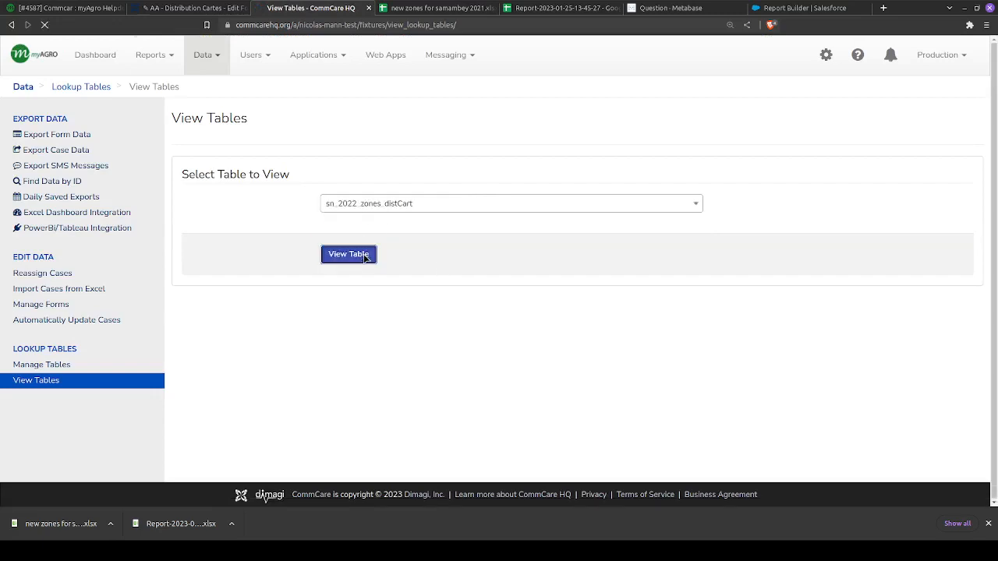
Check the total number of entries and the zone names on the first page of the sn_2022_zones_distCart table
scroll(570, 364, "down", 2)
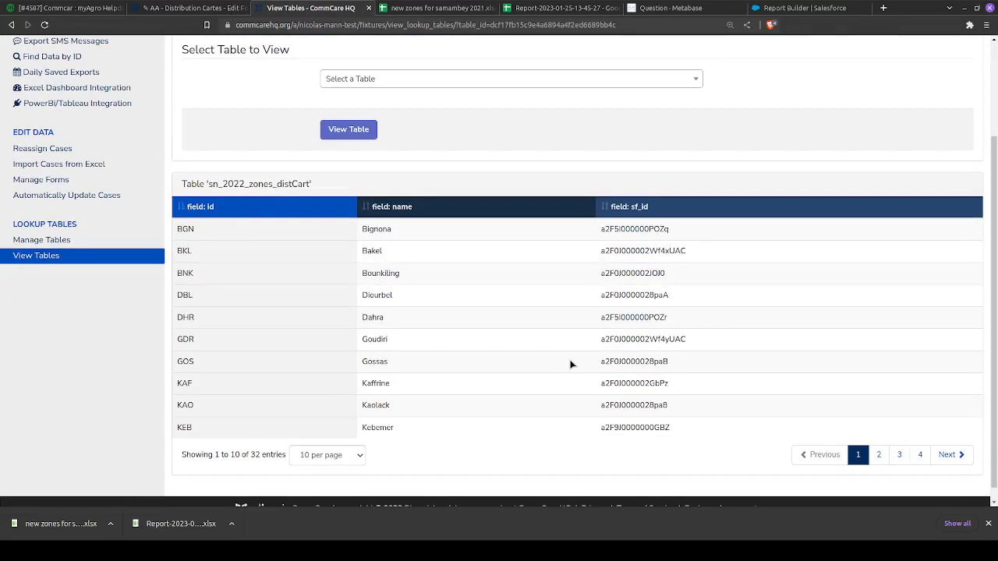
scroll(570, 364, "down", 1)
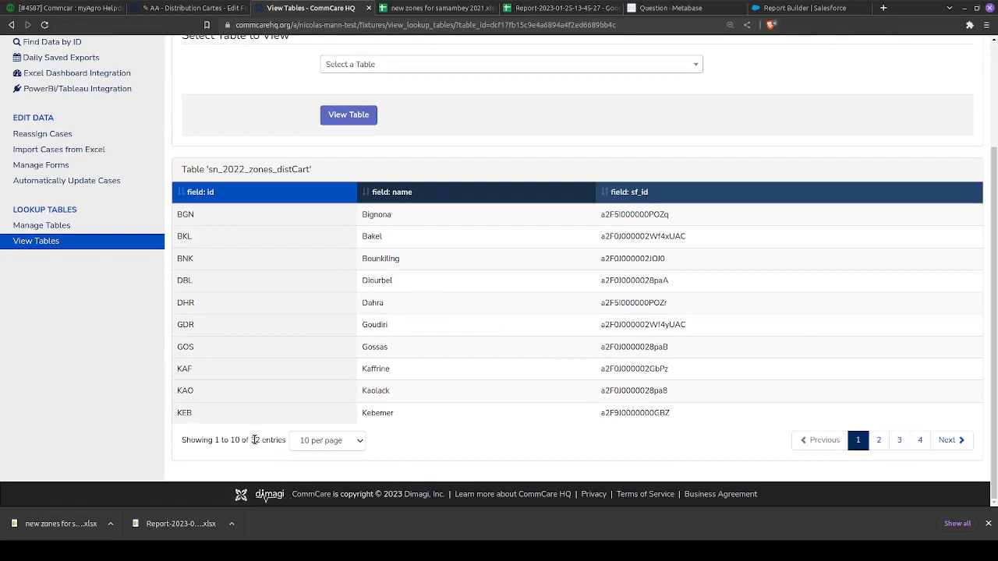
left_click_drag(250, 439, 281, 442)
left_click(285, 441)
double_click(387, 286)
left_click_drag(410, 263, 360, 216)
left_click(387, 277)
double_click(388, 282)
double_click(399, 415)
Page through the remaining table entries to page 4, and go back to page 3 to review its zones
left_click(962, 441)
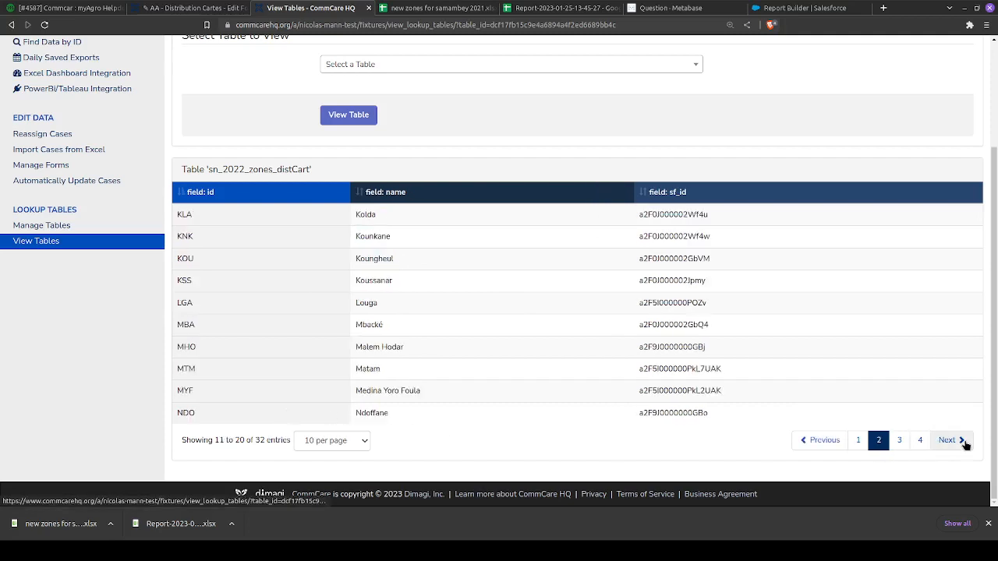
left_click(964, 441)
left_click(963, 441)
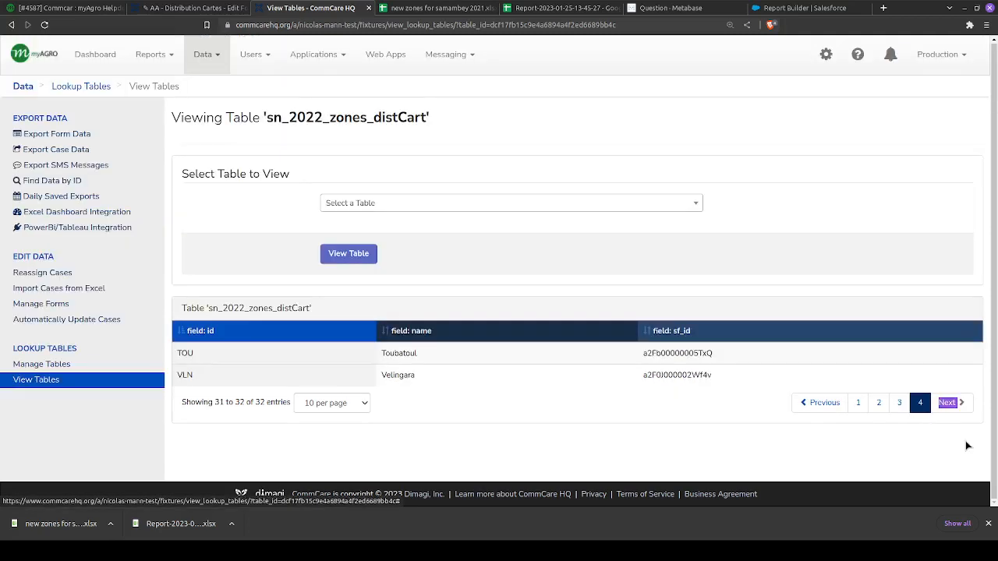
left_click(827, 406)
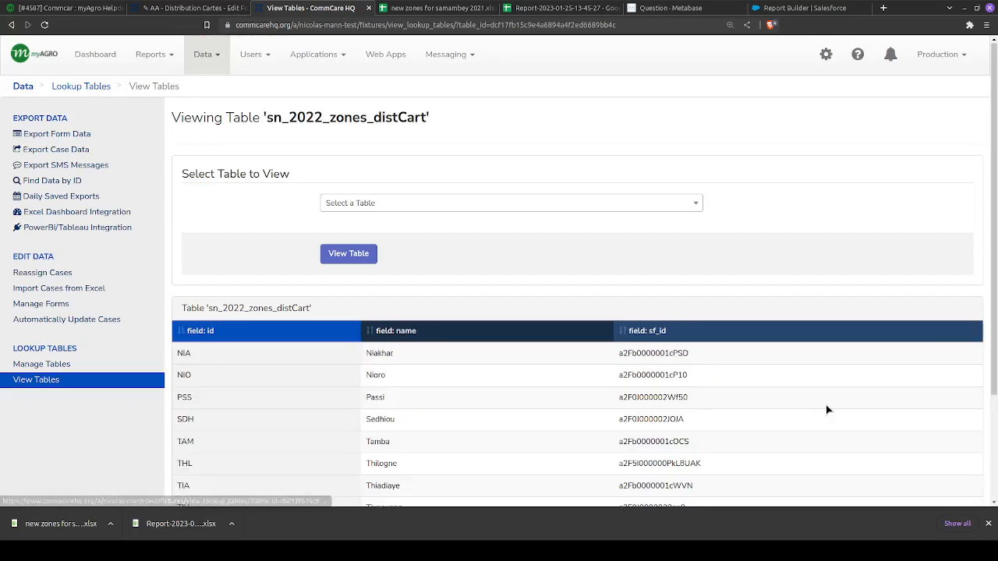
scroll(813, 427, "down", 2)
scroll(506, 219, "up", 2)
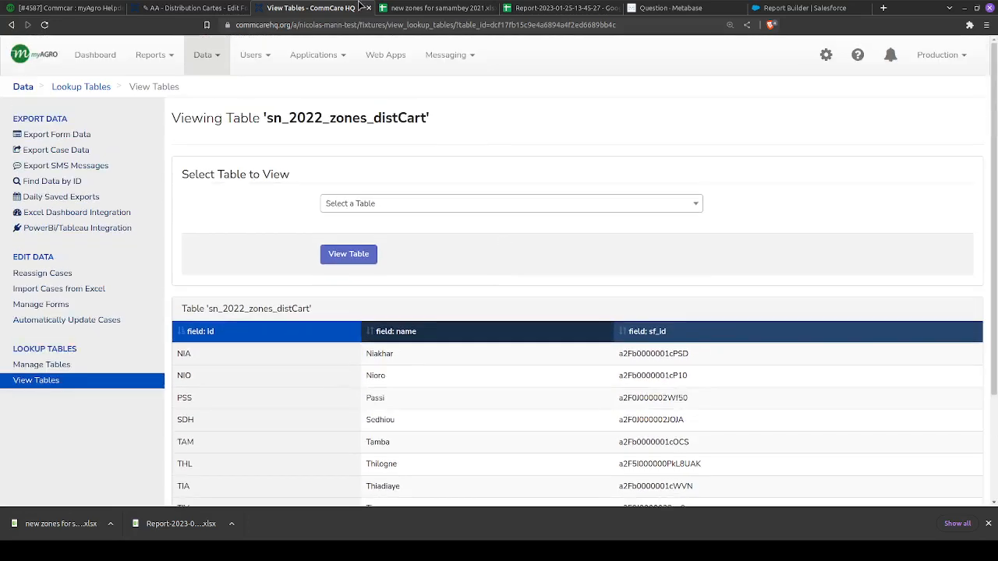
Switch to the AA - Distribution Cartes form and sync the SamaMbey 2021 app preview
left_click(176, 10)
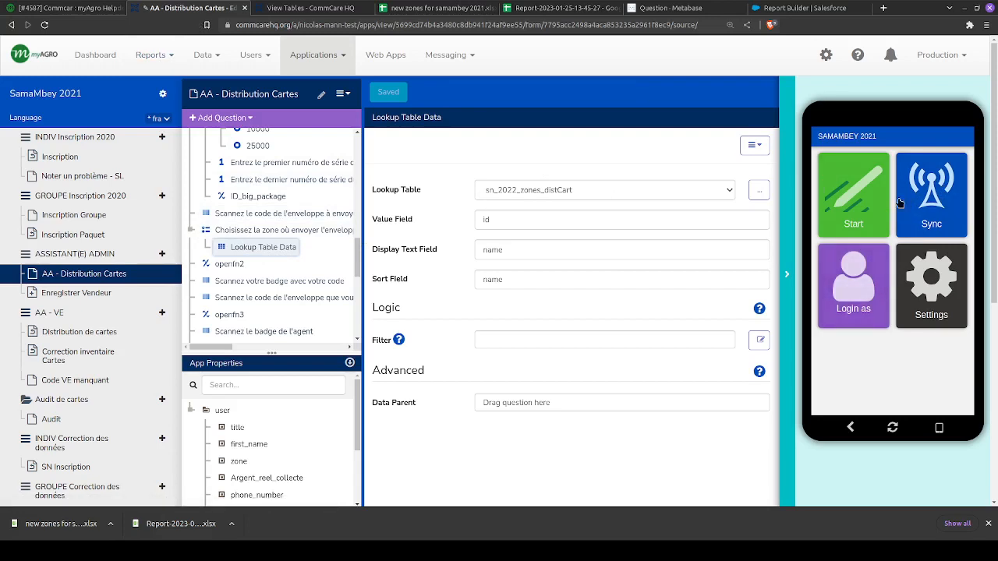
left_click(926, 195)
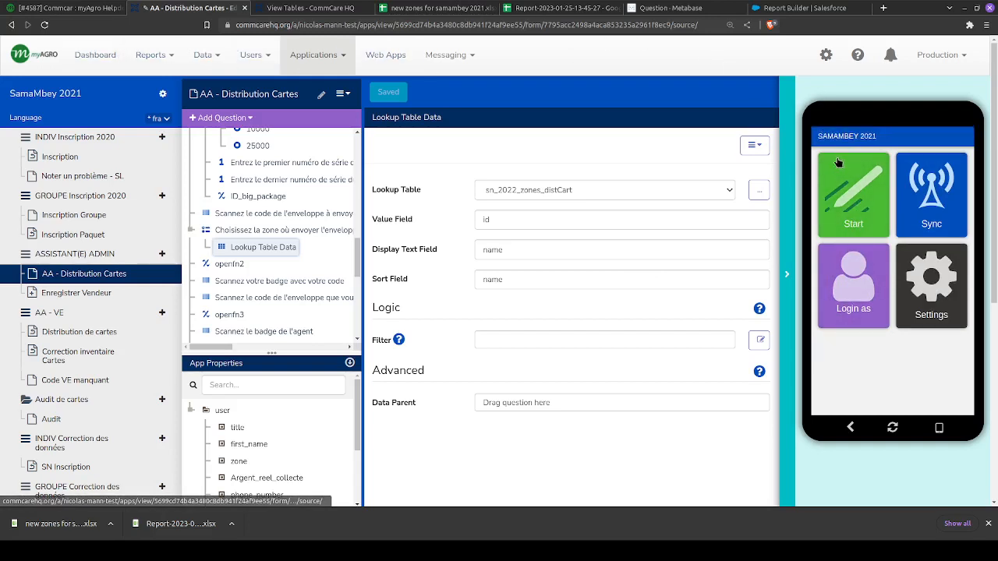
Recheck the zones on page 3 of the lookup table view, and return to the AA - Distribution Cartes form
left_click(301, 8)
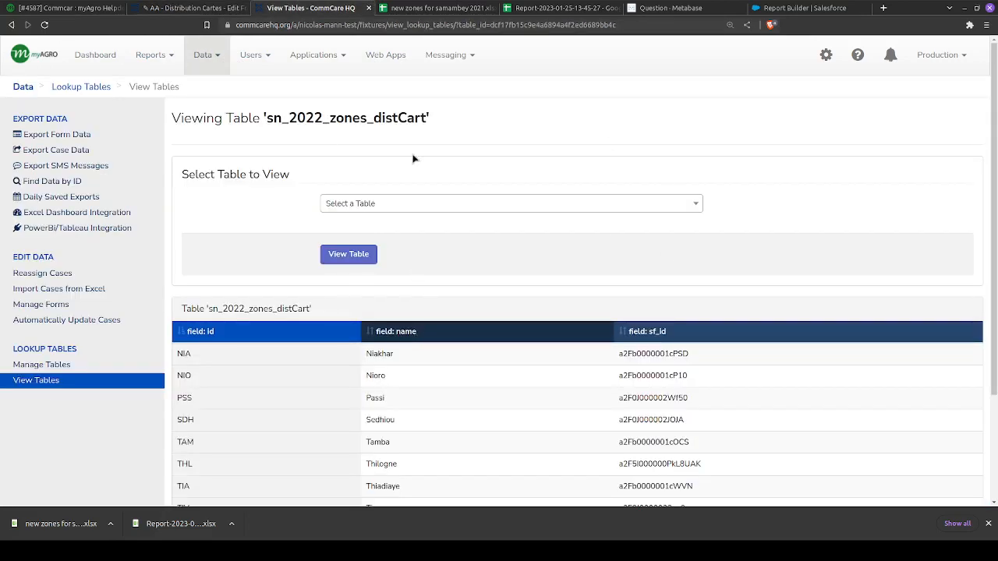
scroll(452, 324, "down", 3)
scroll(625, 262, "up", 3)
scroll(545, 378, "down", 3)
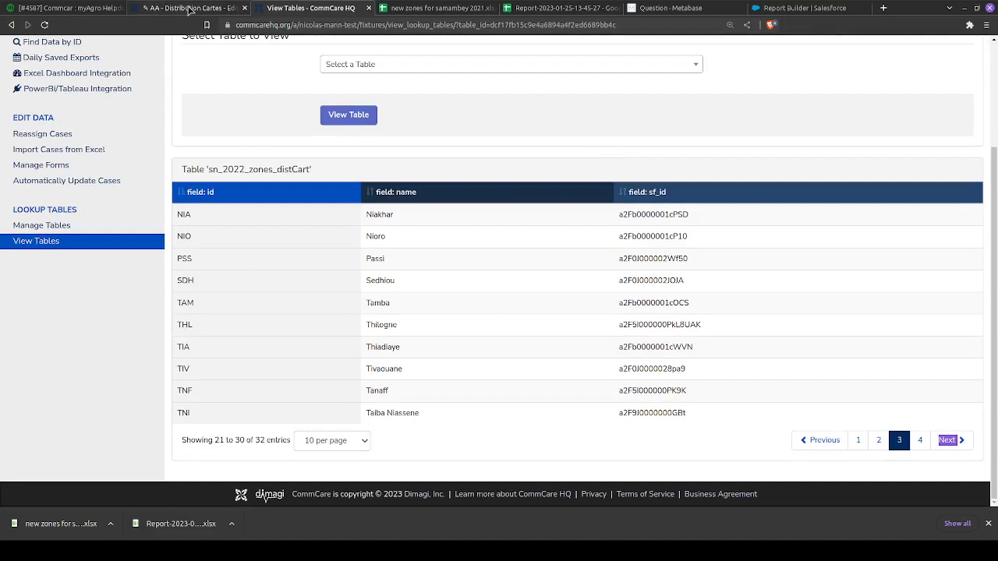
left_click(190, 8)
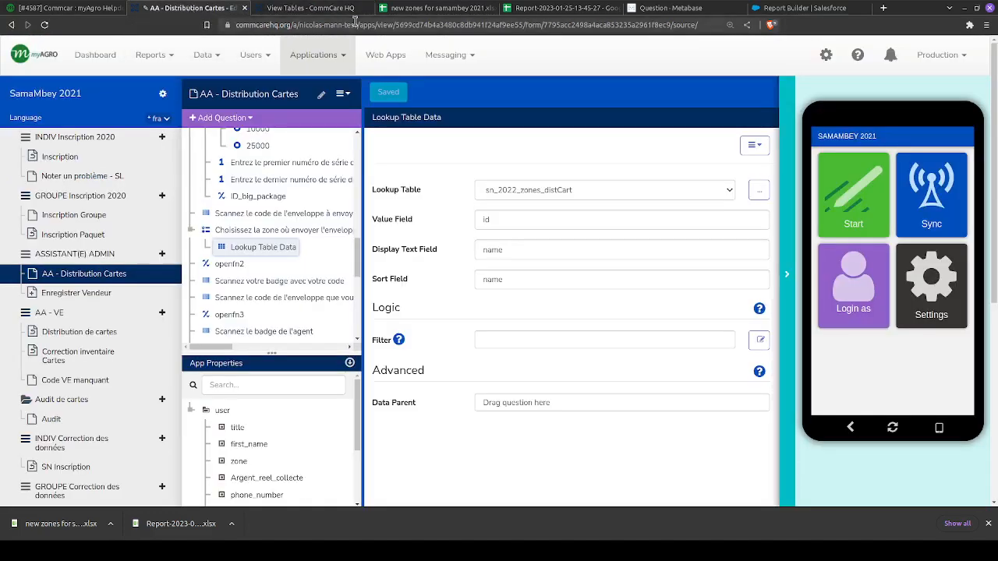